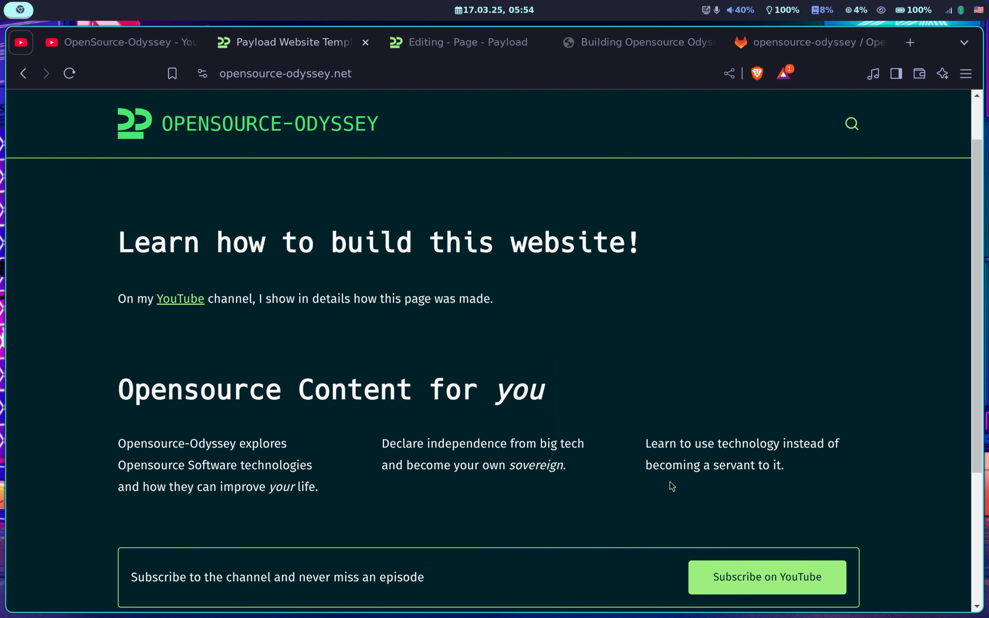
{"action": "key", "text": "ctrl+4"}
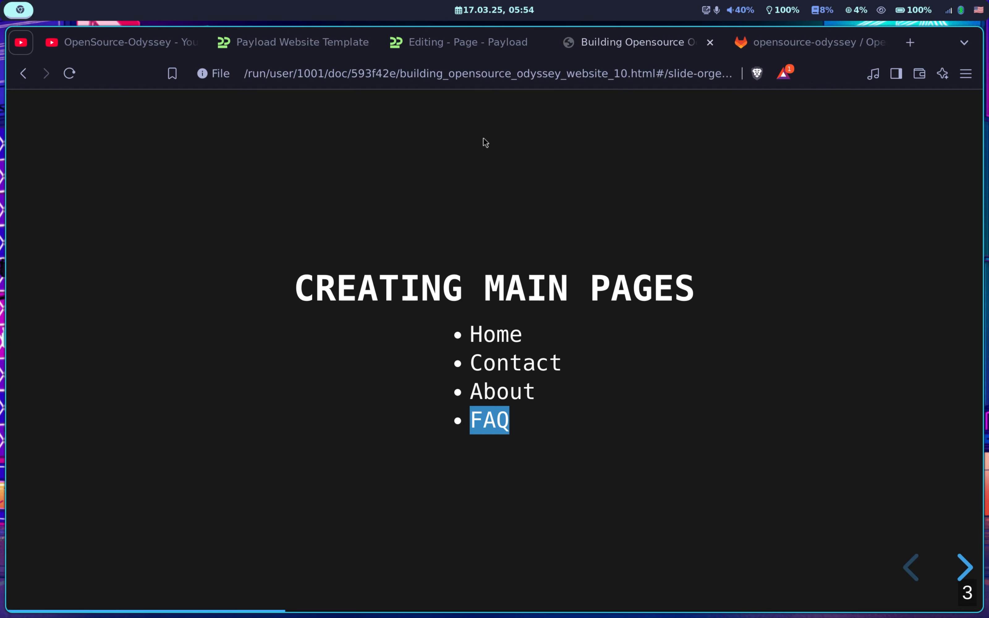
{"action": "left_click_drag", "start_coordinate": [510, 429], "coordinate": [477, 370]}
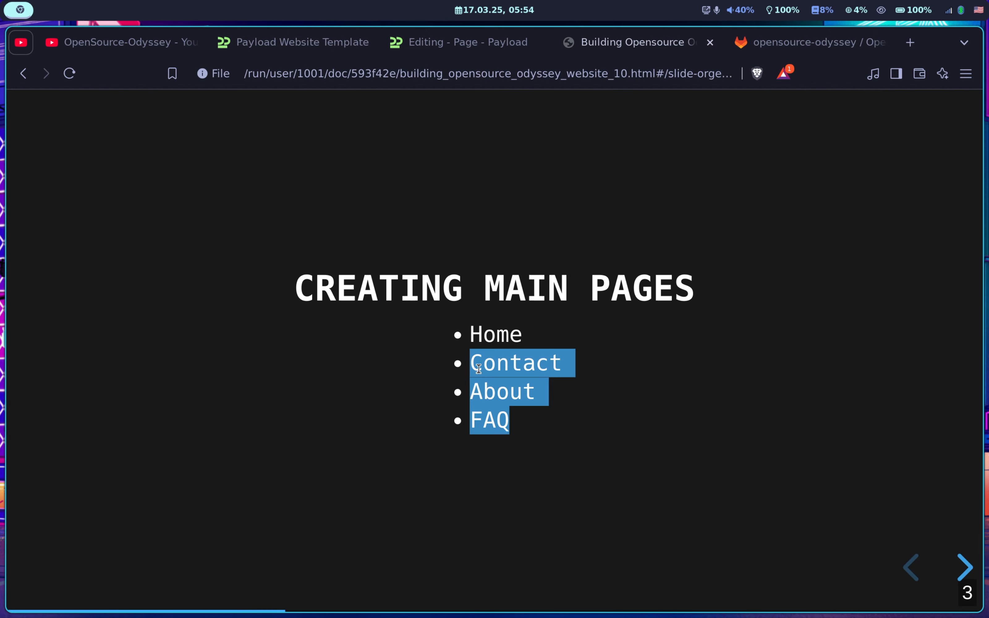
{"action": "left_click", "coordinate": [478, 369]}
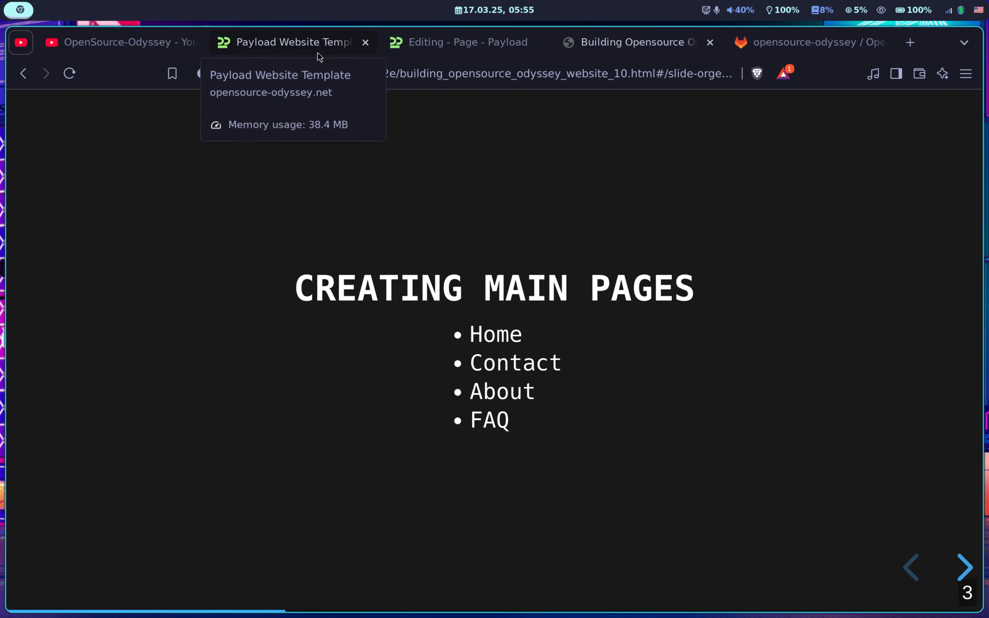
- Create a new form in the Forms collection of the Payload admin and title it Contactform
{"action": "left_click", "coordinate": [443, 51]}
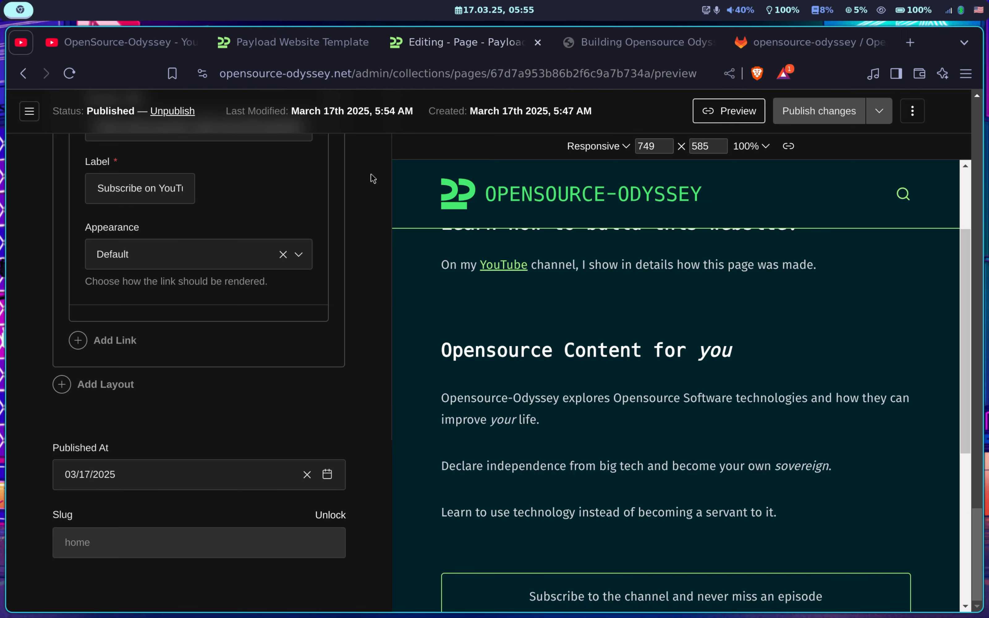
{"action": "scroll", "coordinate": [373, 179], "scroll_direction": "up", "scroll_amount": 20}
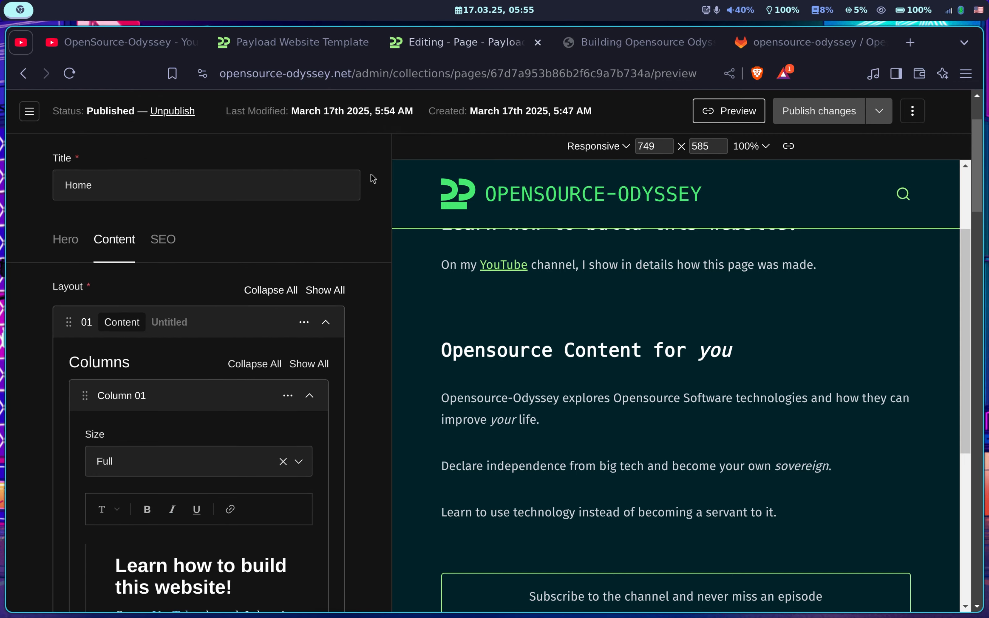
{"action": "scroll", "coordinate": [373, 179], "scroll_direction": "up", "scroll_amount": 3}
{"action": "left_click", "coordinate": [30, 111]}
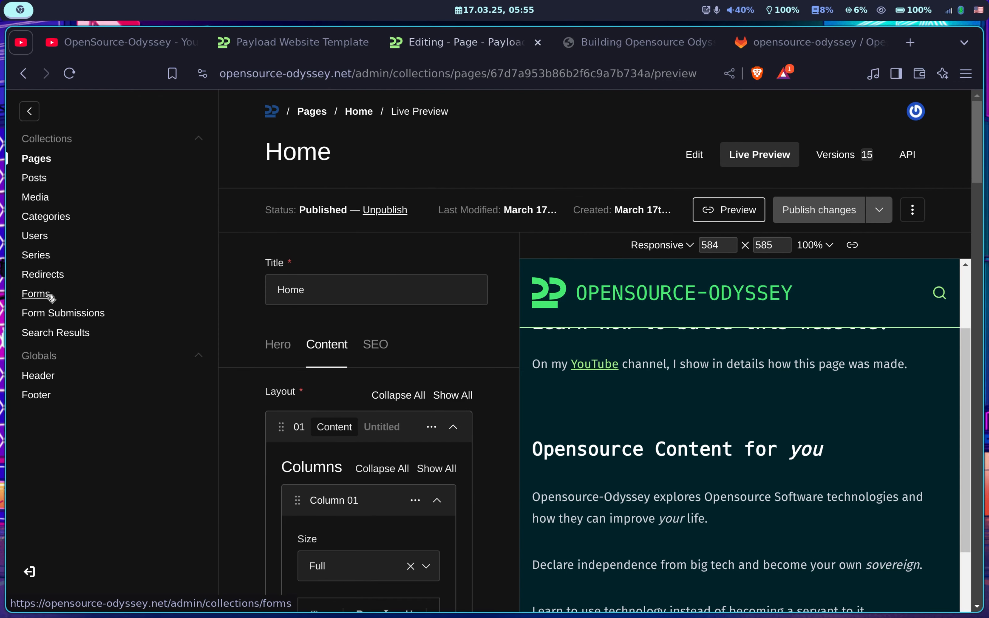
{"action": "left_click", "coordinate": [50, 296]}
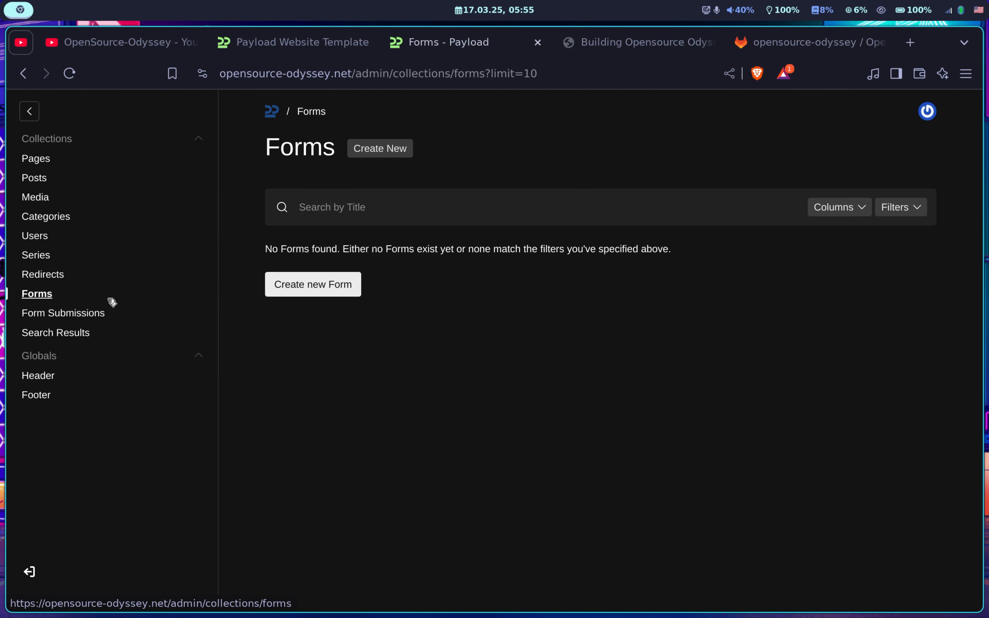
{"action": "left_click", "coordinate": [355, 286]}
{"action": "left_click", "coordinate": [433, 283]}
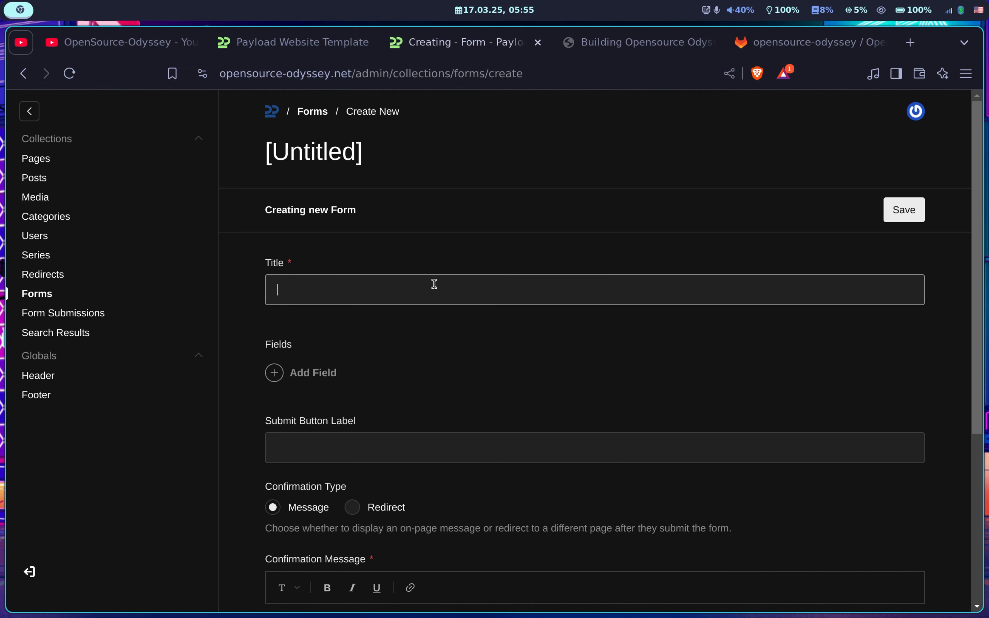
{"action": "type", "text": "Contactf"}
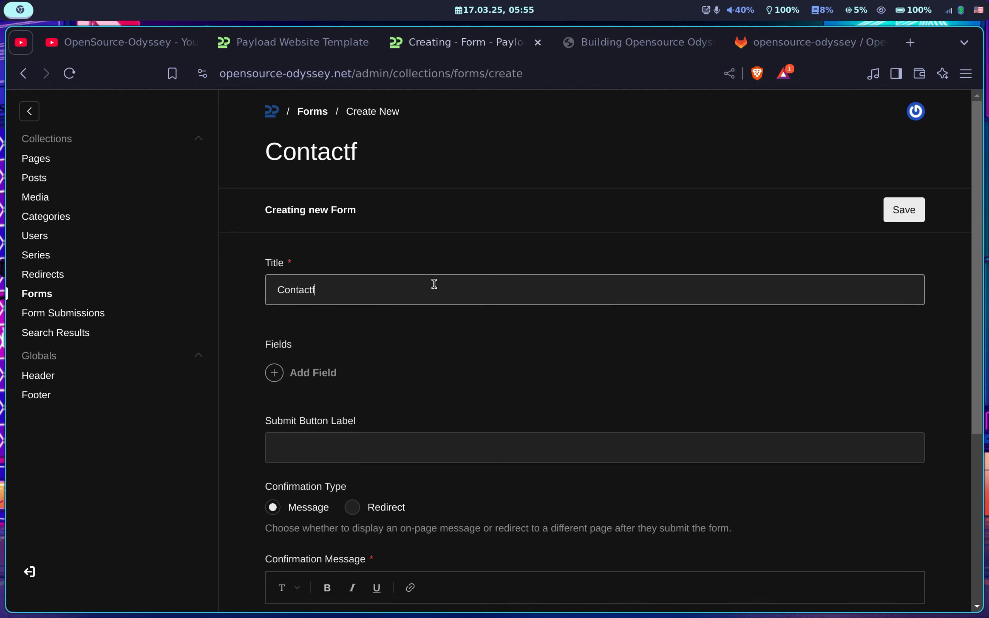
{"action": "type", "text": "orm"}
- Add a Text field to the form with the name "name" and the label "Name"
{"action": "scroll", "coordinate": [350, 367], "scroll_direction": "down", "scroll_amount": 2}
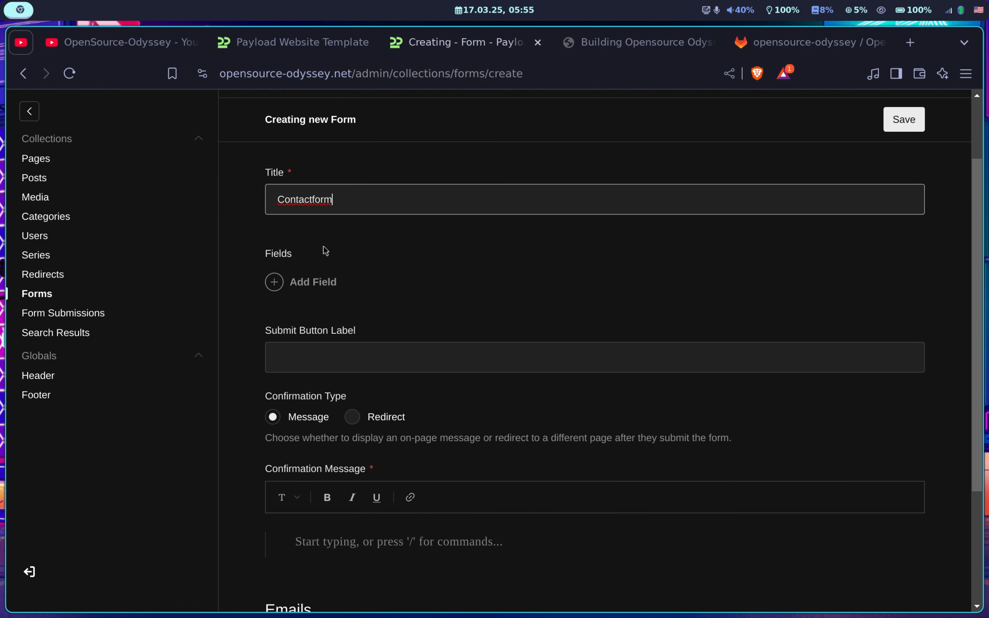
{"action": "left_click", "coordinate": [334, 282]}
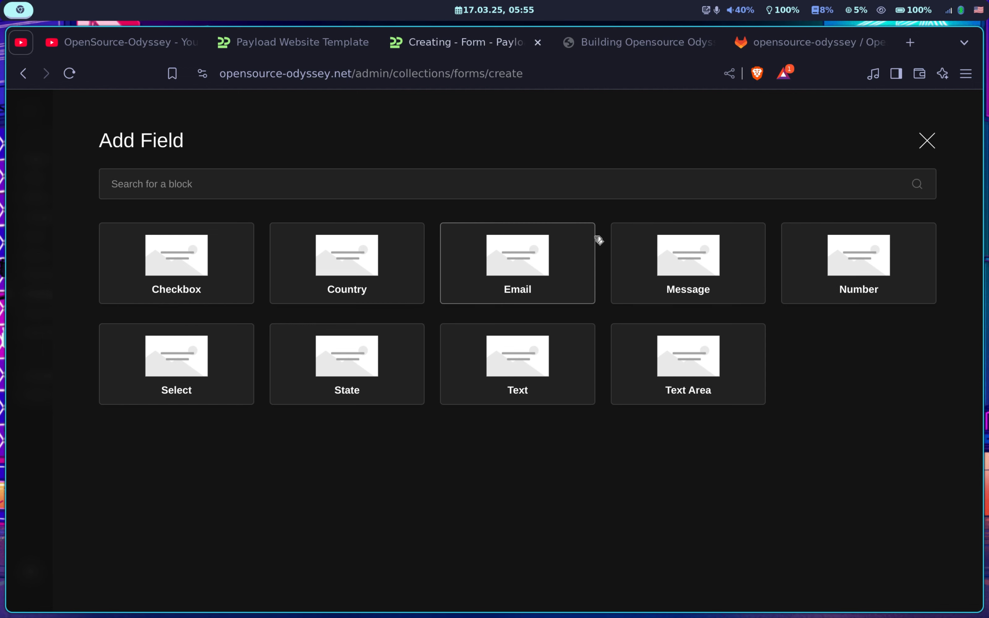
{"action": "left_click", "coordinate": [543, 352]}
{"action": "left_click", "coordinate": [495, 347]}
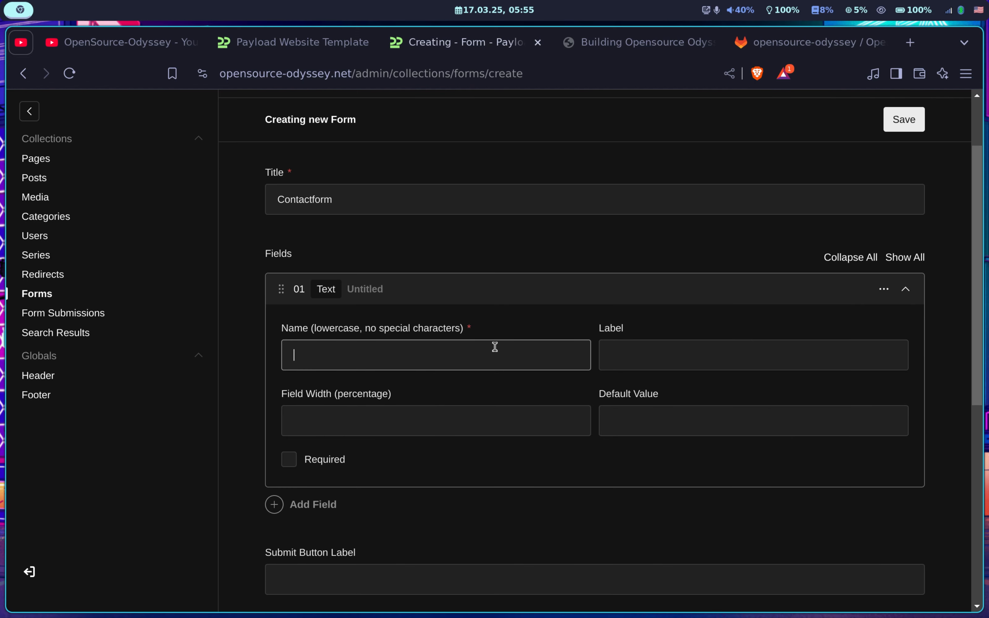
{"action": "type", "text": "name"}
{"action": "key", "text": "Tab"}
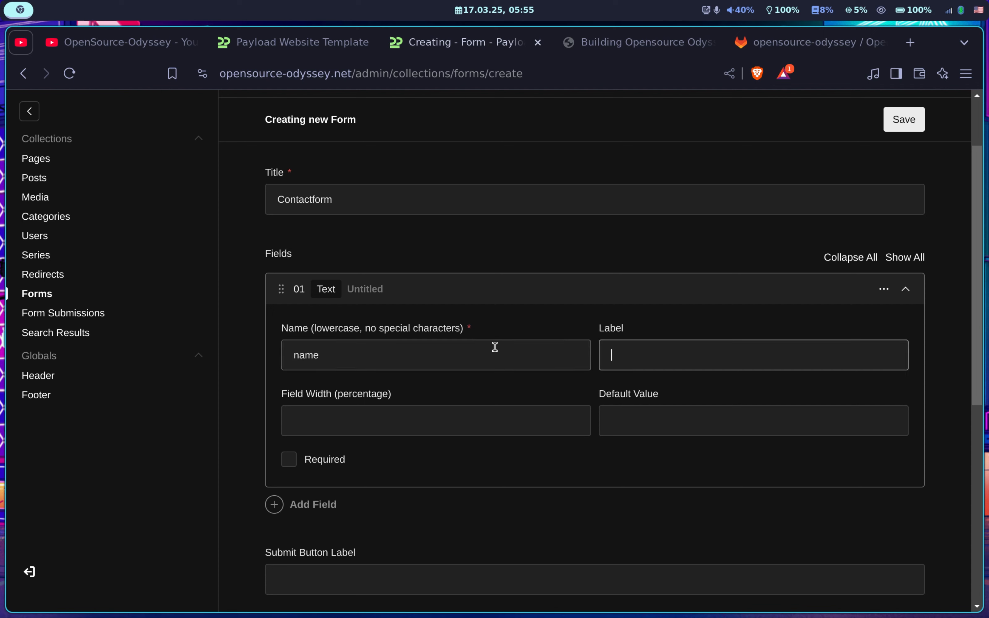
{"action": "key", "text": "Tab"}
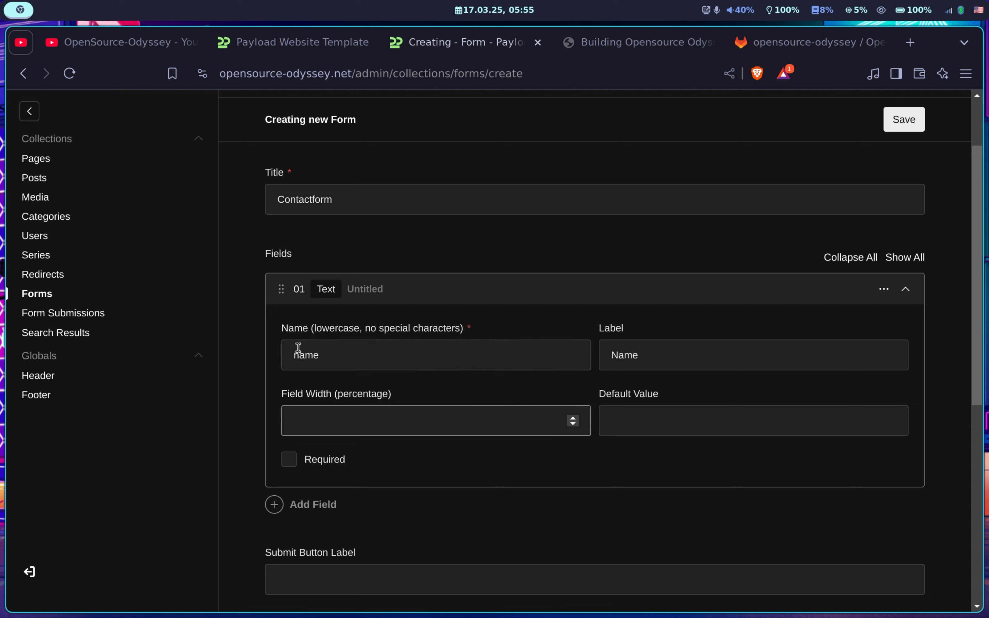
{"action": "left_click", "coordinate": [728, 424]}
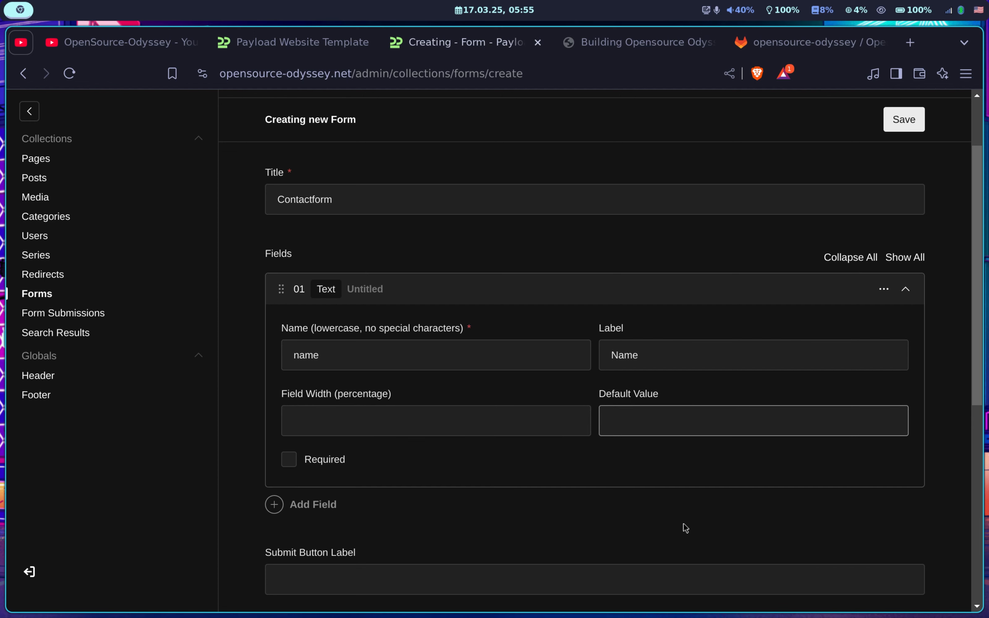
- Add an Email field to the form with the name "email" and the label "E-mail"
{"action": "scroll", "coordinate": [670, 517], "scroll_direction": "down", "scroll_amount": 3}
{"action": "left_click", "coordinate": [293, 360]}
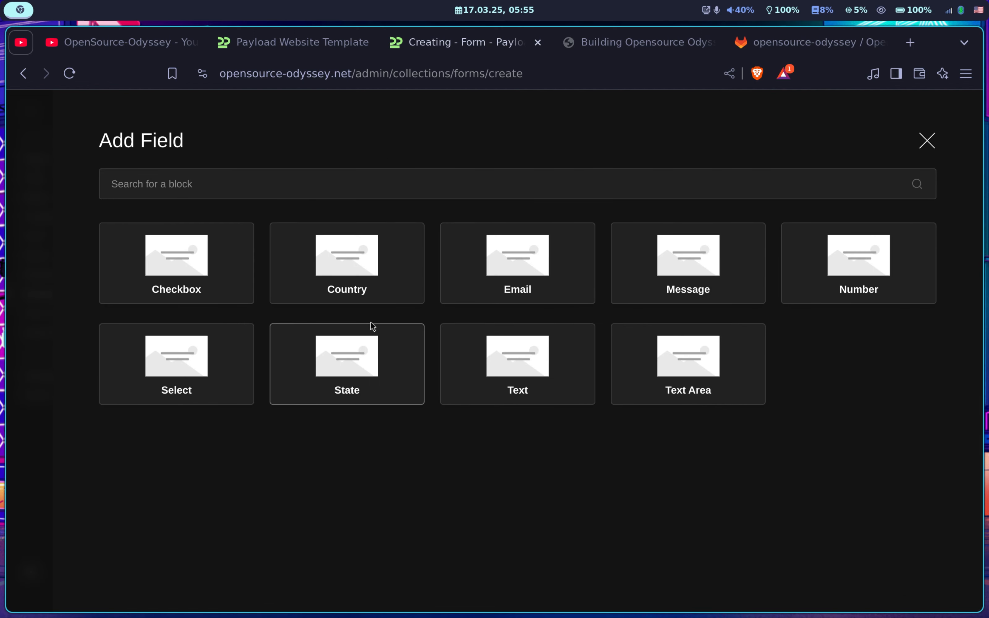
{"action": "left_click", "coordinate": [471, 296]}
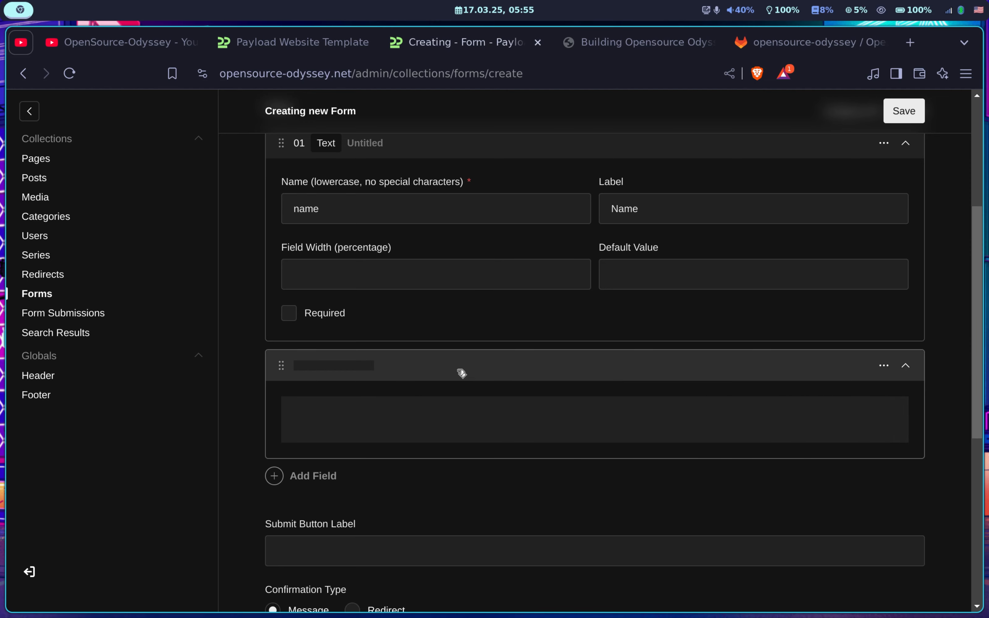
{"action": "left_click", "coordinate": [445, 414]}
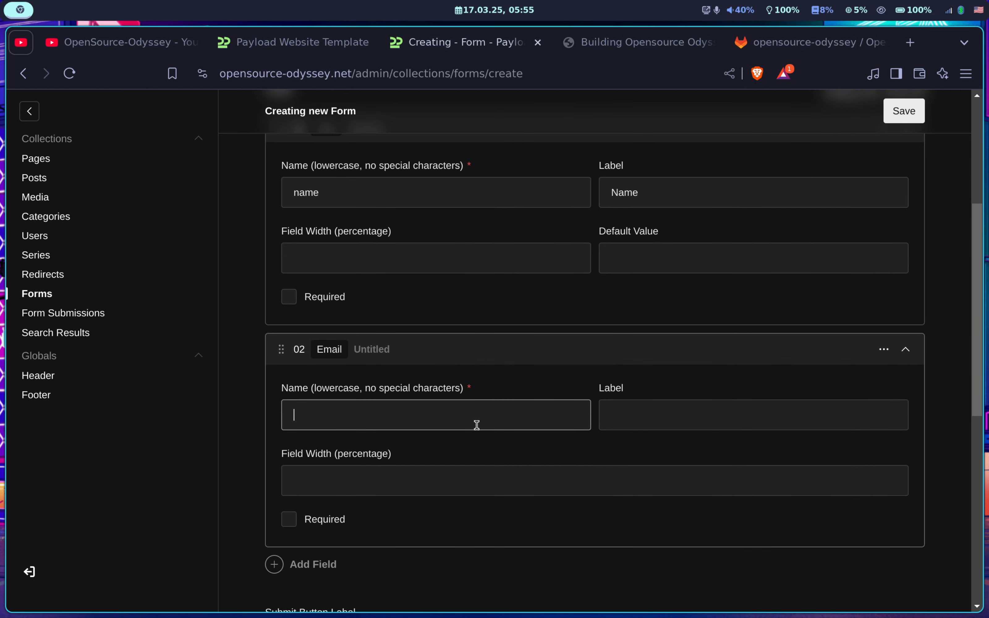
{"action": "type", "text": "email"}
{"action": "key", "text": "Tab"}
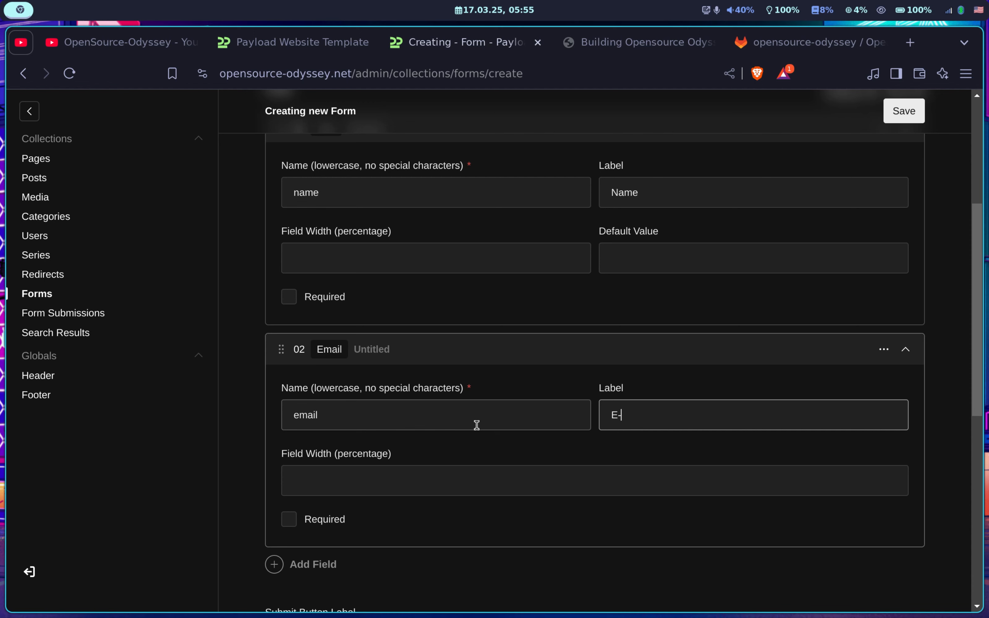
- Add a required Text Area field with the name "message" and the label "Message"
{"action": "scroll", "coordinate": [409, 470], "scroll_direction": "down", "scroll_amount": 2}
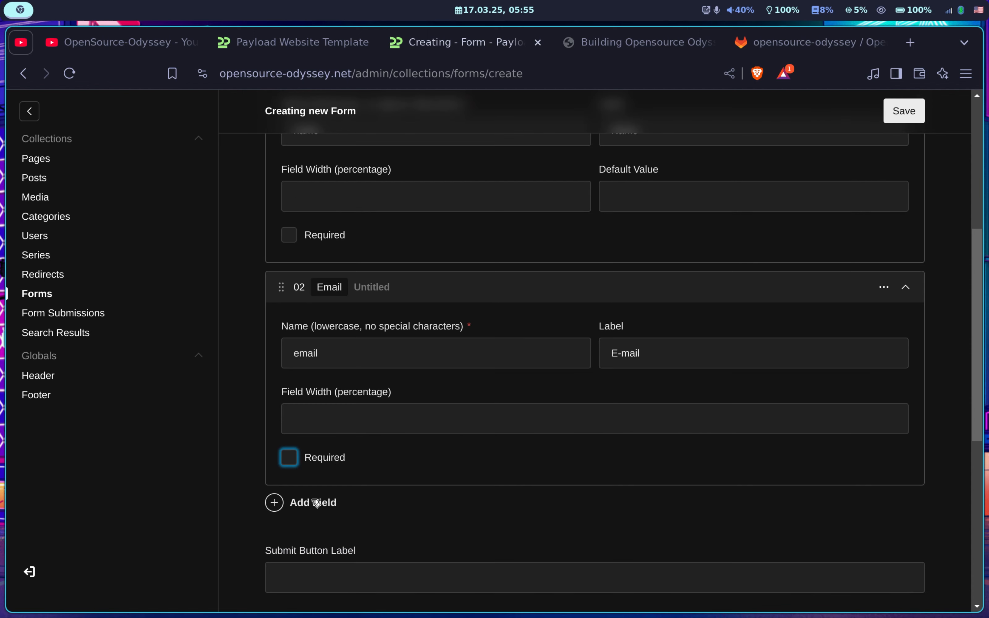
{"action": "left_click", "coordinate": [325, 504]}
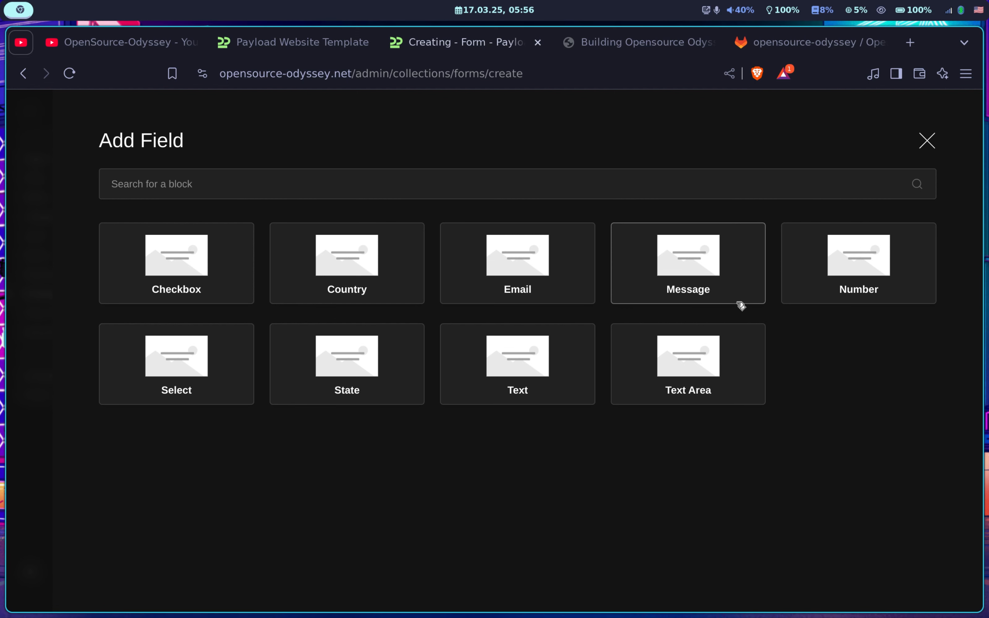
{"action": "left_click", "coordinate": [708, 340]}
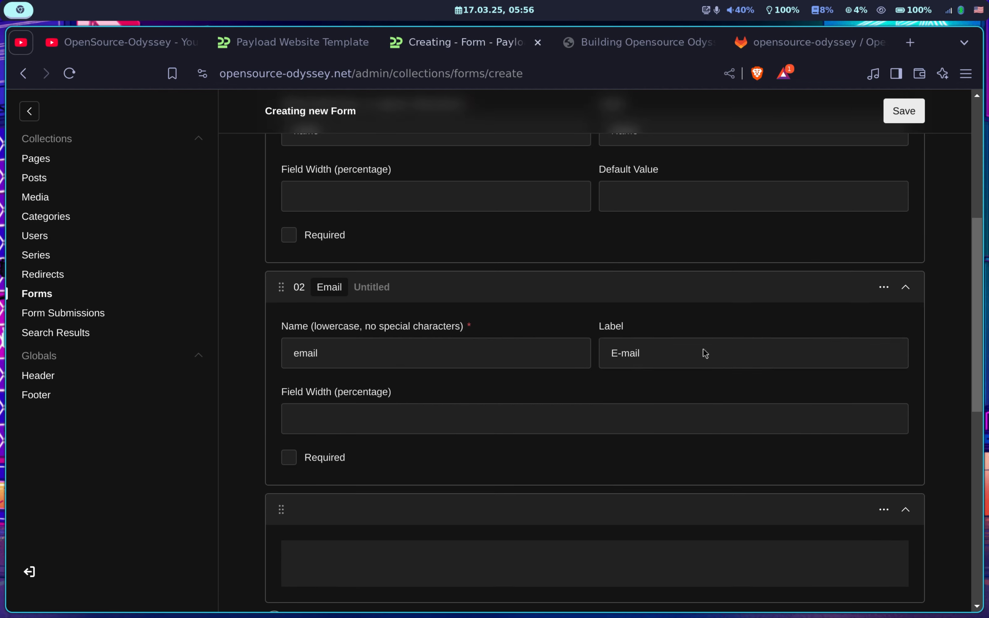
{"action": "scroll", "coordinate": [536, 387], "scroll_direction": "down", "scroll_amount": 4}
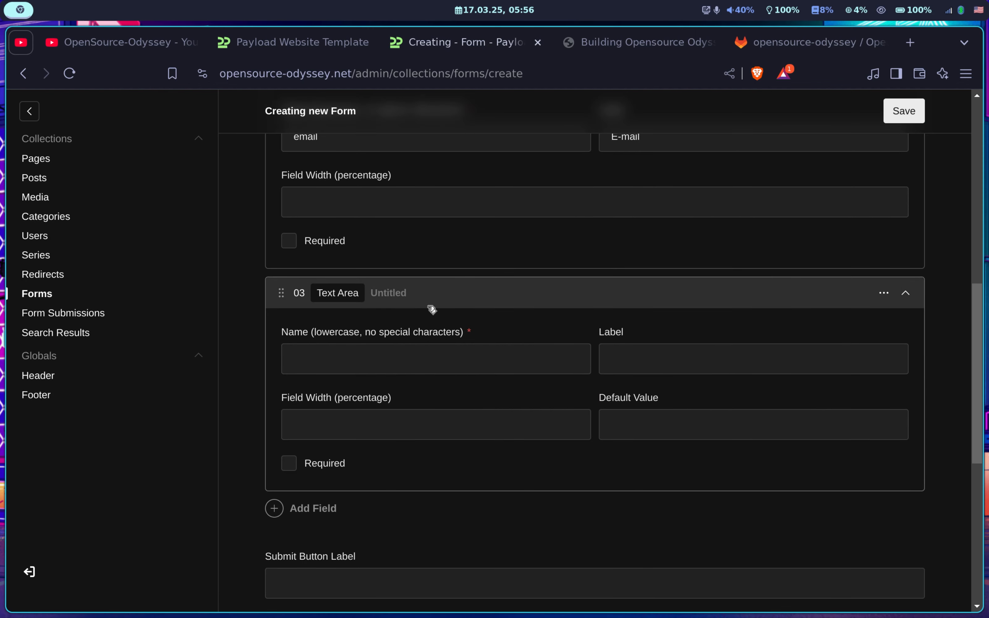
{"action": "left_click", "coordinate": [407, 369]}
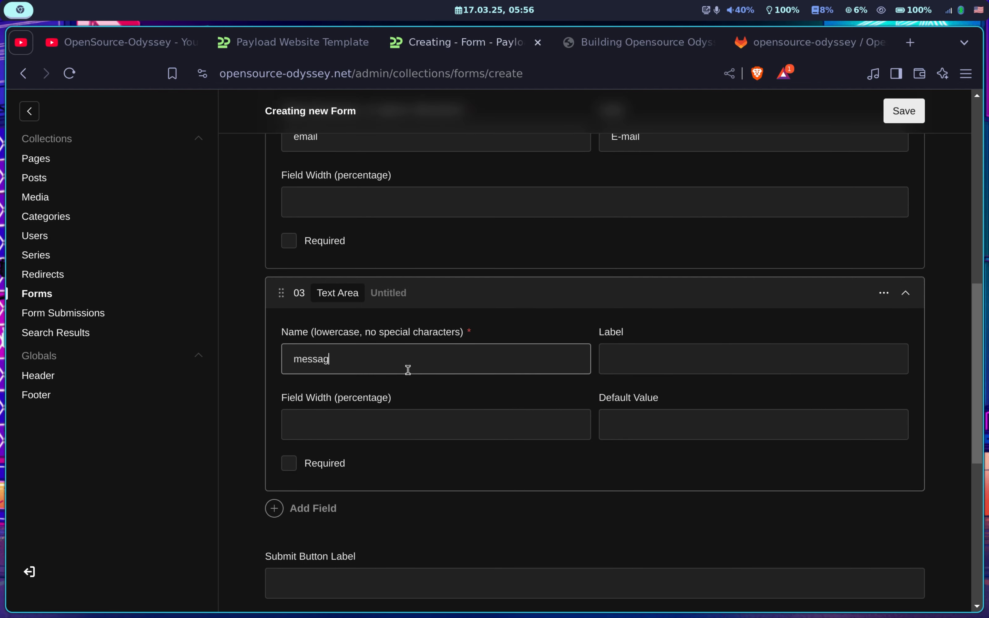
{"action": "key", "text": "Tab"}
{"action": "type", "text": "Message"}
{"action": "key", "text": "Tab"}
{"action": "left_click", "coordinate": [344, 464]}
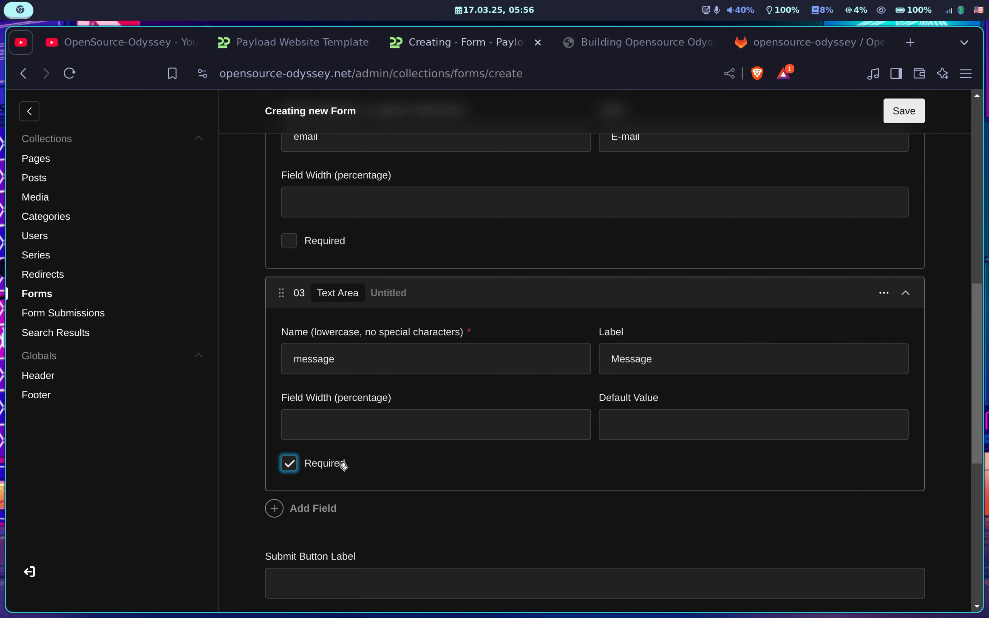
- Give the Text Area field's block the title "Message"
{"action": "scroll", "coordinate": [464, 491], "scroll_direction": "up", "scroll_amount": 10}
{"action": "scroll", "coordinate": [465, 491], "scroll_direction": "down", "scroll_amount": 7}
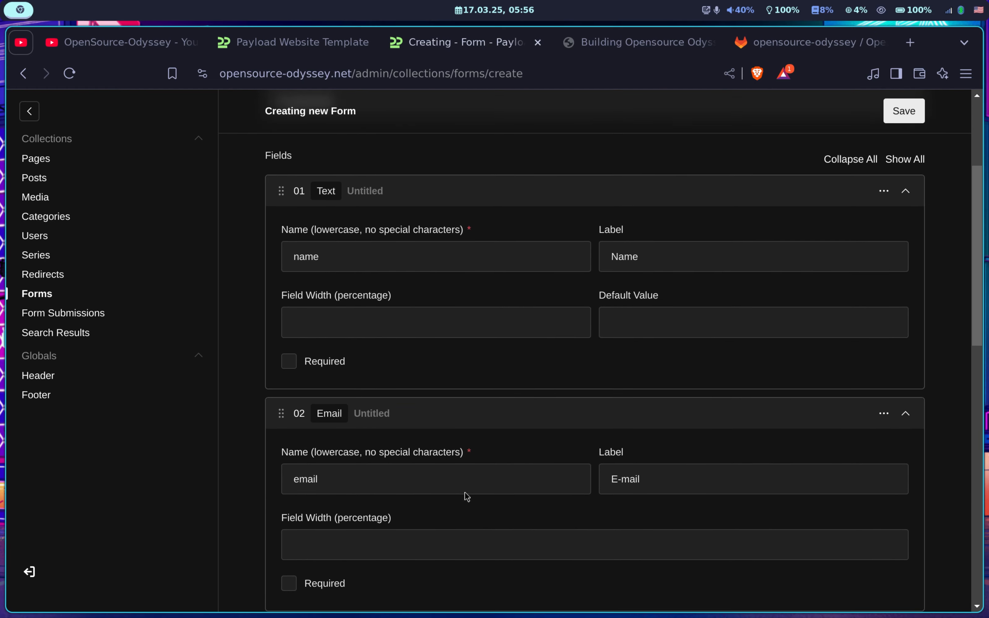
{"action": "scroll", "coordinate": [466, 496], "scroll_direction": "up", "scroll_amount": 1}
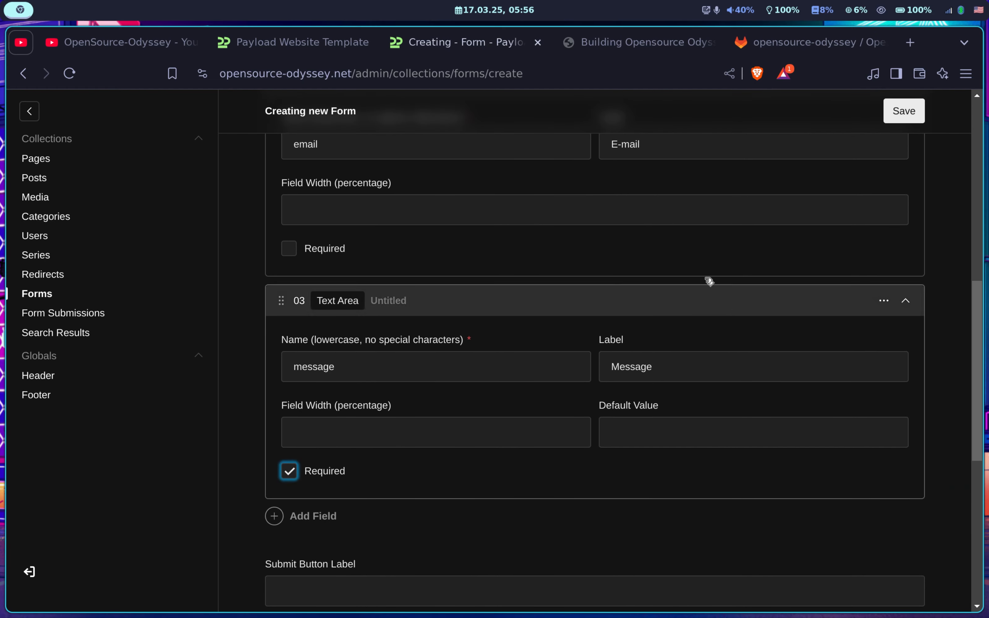
{"action": "left_click", "coordinate": [406, 300]}
{"action": "type", "text": "Message"}
- Title the Email field's block "email" and the Text field's block "name"
{"action": "scroll", "coordinate": [408, 298], "scroll_direction": "up", "scroll_amount": 6}
{"action": "left_click", "coordinate": [384, 378]}
{"action": "type", "text": "email"}
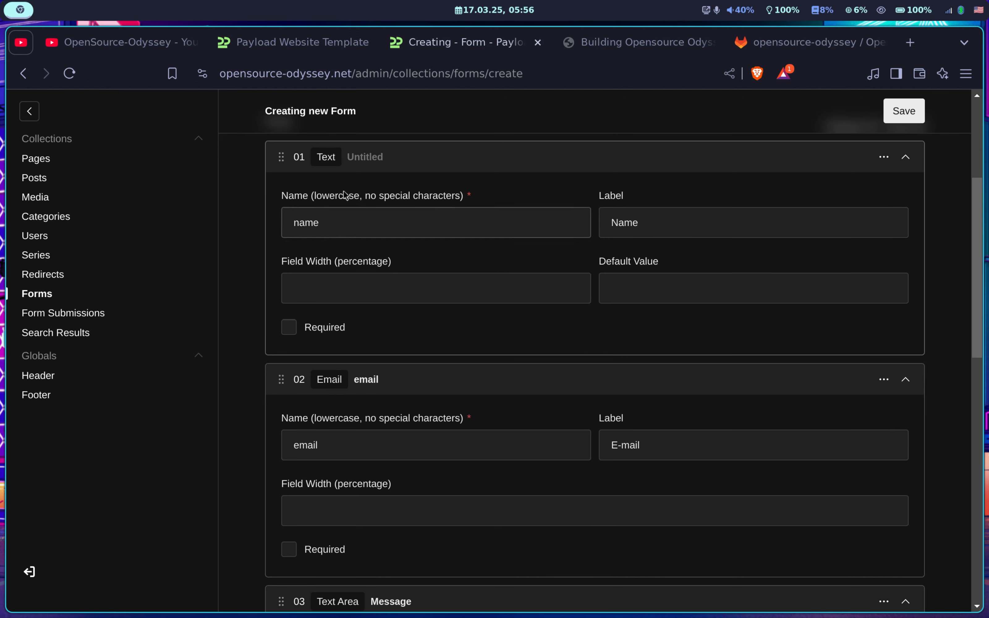
{"action": "left_click", "coordinate": [351, 159]}
{"action": "type", "text": "name"}
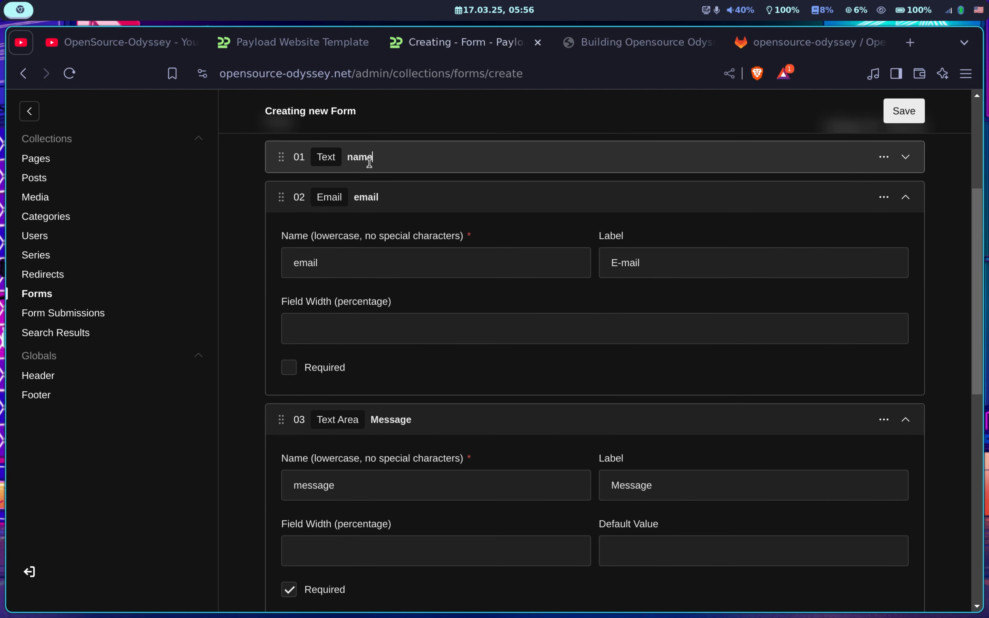
- Change the Text Area block's title to lowercase "message"
{"action": "scroll", "coordinate": [487, 291], "scroll_direction": "up", "scroll_amount": 4}
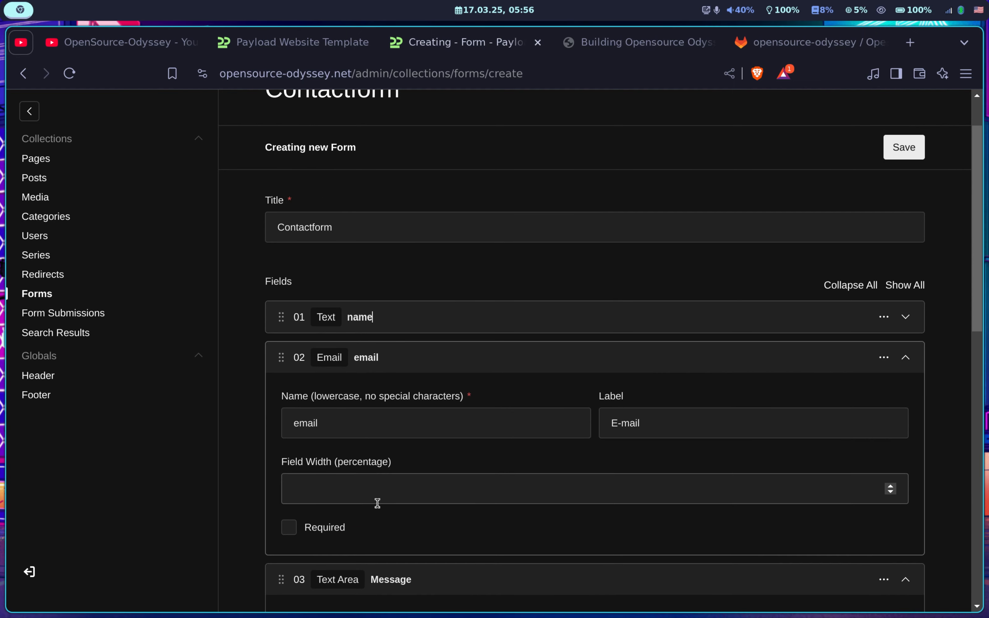
{"action": "left_click", "coordinate": [380, 580]}
{"action": "key", "text": "BackSpace"}
{"action": "type", "text": "m"}
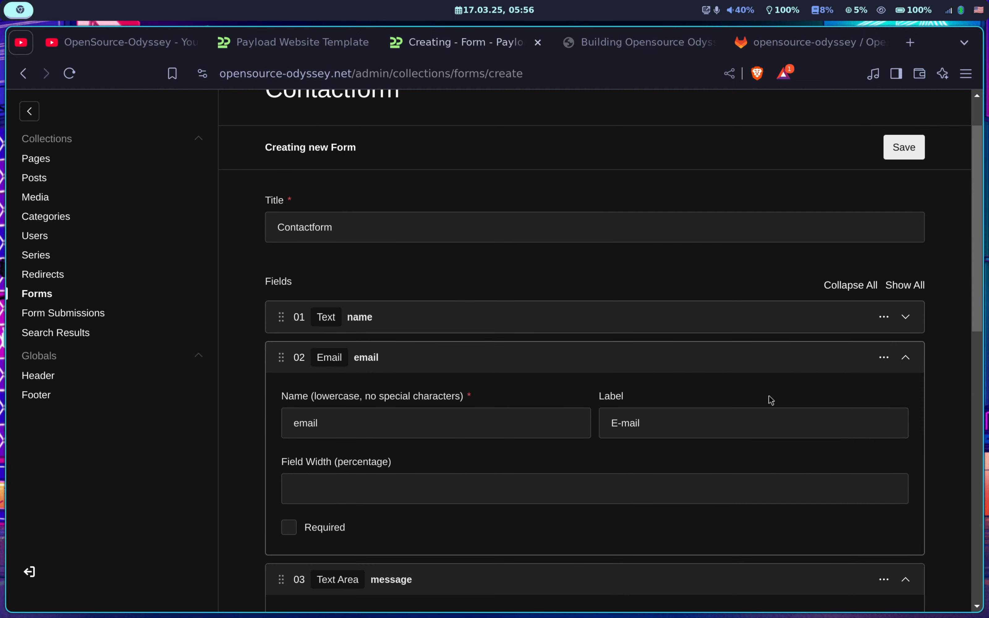
- Set the form's submit button label to "Submit"
{"action": "scroll", "coordinate": [511, 219], "scroll_direction": "down", "scroll_amount": 10}
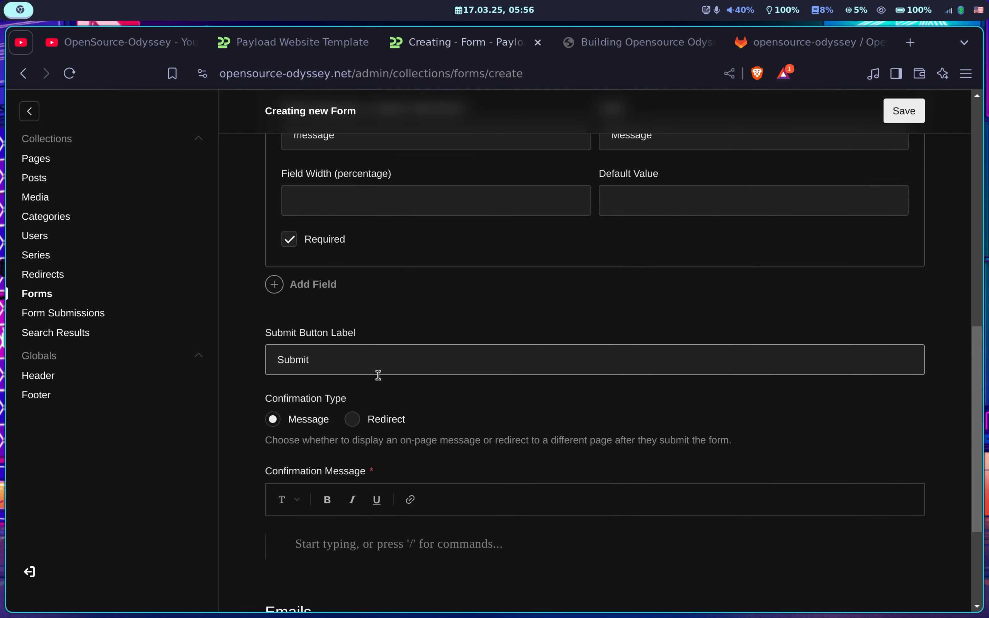
{"action": "double_click", "coordinate": [327, 358]}
{"action": "scroll", "coordinate": [529, 401], "scroll_direction": "down", "scroll_amount": 1}
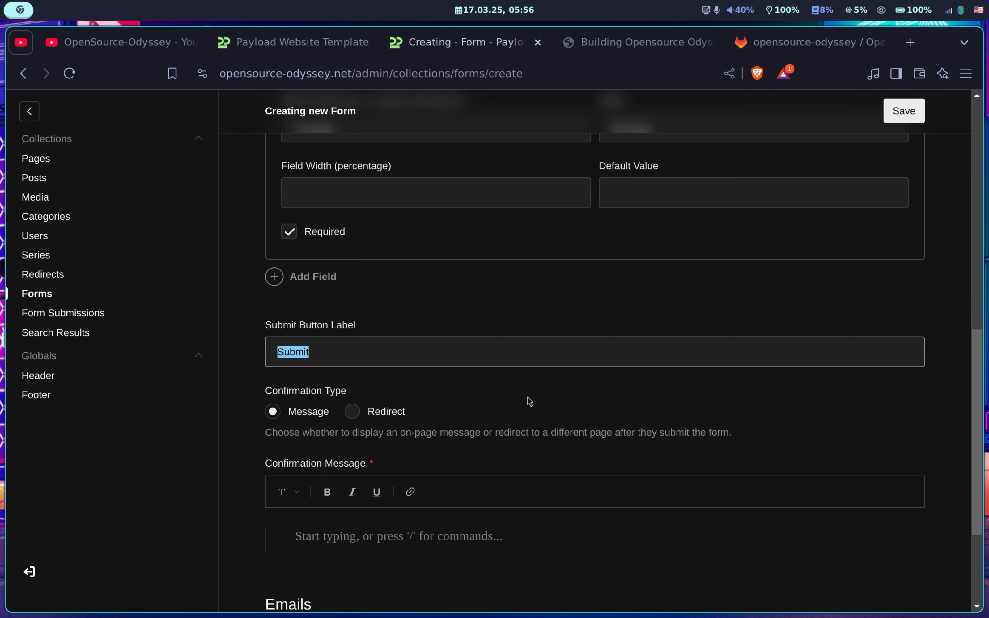
- Start the form's confirmation message with a Heading 2 reading "Thank you for your feedback!"
{"action": "scroll", "coordinate": [530, 401], "scroll_direction": "down", "scroll_amount": 2}
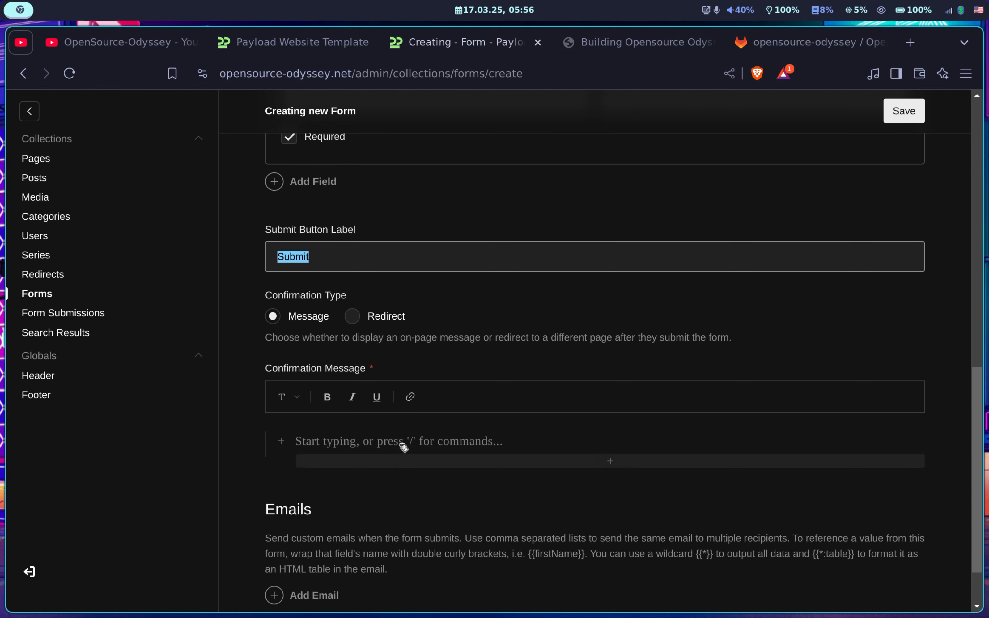
{"action": "left_click", "coordinate": [352, 444]}
{"action": "type", "text": "/h2"}
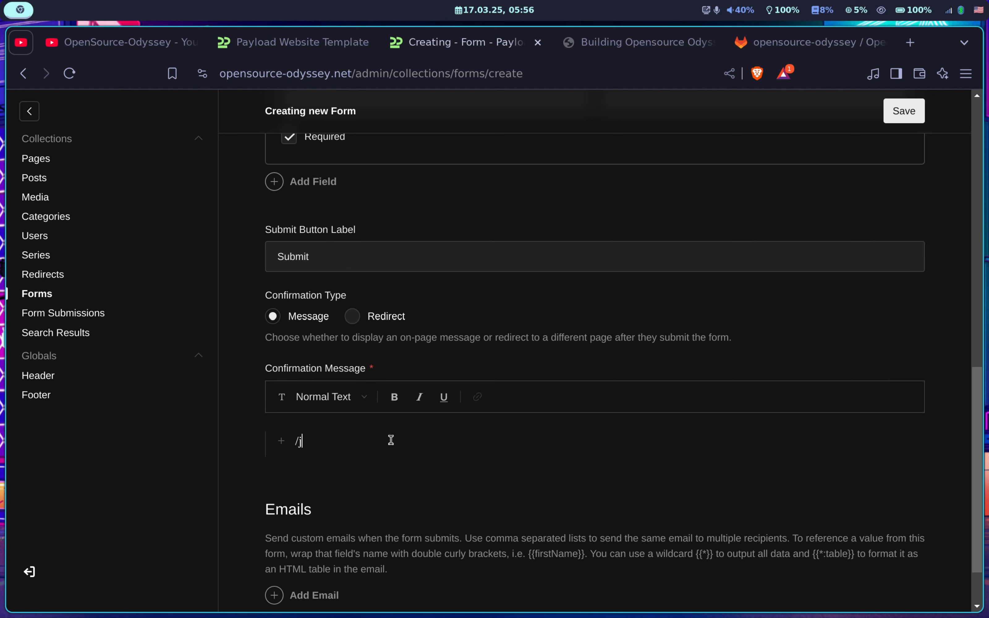
{"action": "key", "text": "Return"}
{"action": "type", "text": "T"}
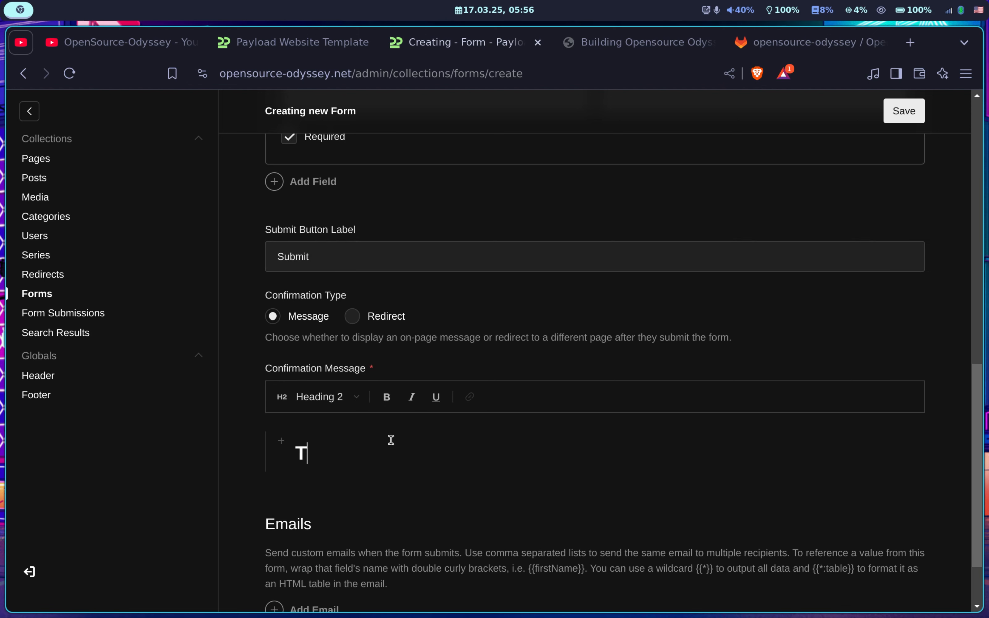
{"action": "type", "text": "hank you for your feedback!"}
{"action": "key", "text": "Return"}
- Add the line "Especially in our early days feedback is highly appreciated!" with "highly appreciated" in italics, plus a thank-you for participating
{"action": "type", "text": "Especially in our early days feedback is"}
{"action": "key", "text": "ctrl+i"}
{"action": "type", "text": "highly appreciated"}
{"action": "key", "text": "ctrl+i"}
{"action": "type", "text": "! "}
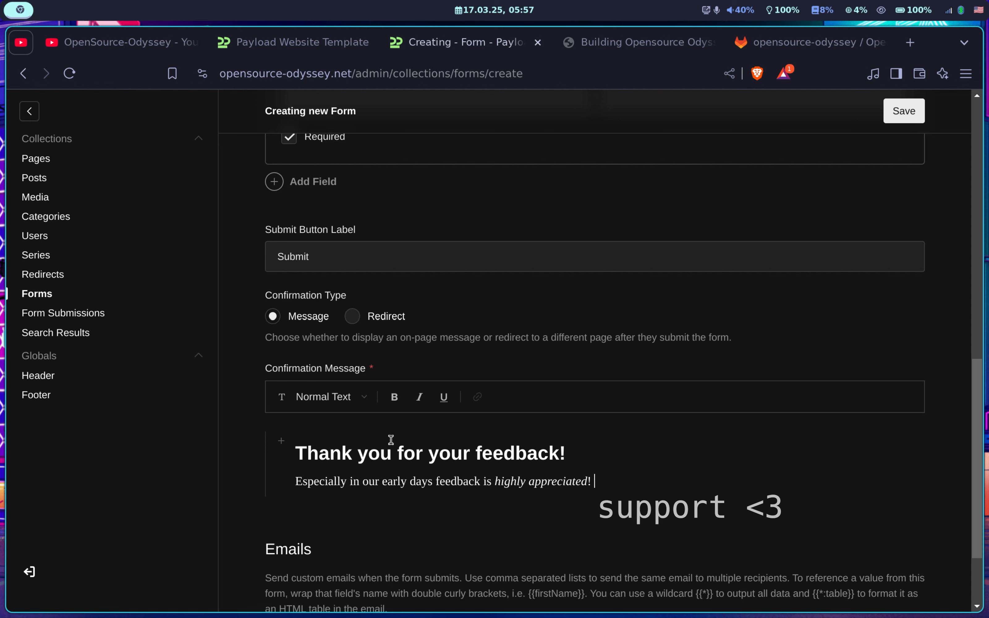
{"action": "type", "text": "Thank you for participating and making this content rea"}
- Save the new Contactform form
{"action": "scroll", "coordinate": [556, 377], "scroll_direction": "up", "scroll_amount": 3}
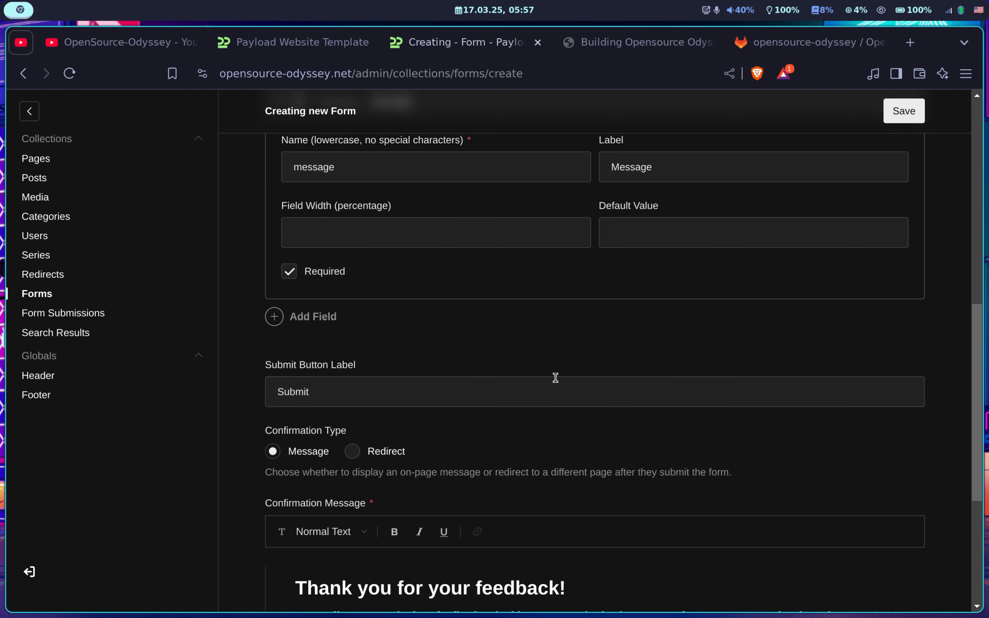
{"action": "scroll", "coordinate": [556, 377], "scroll_direction": "up", "scroll_amount": 10}
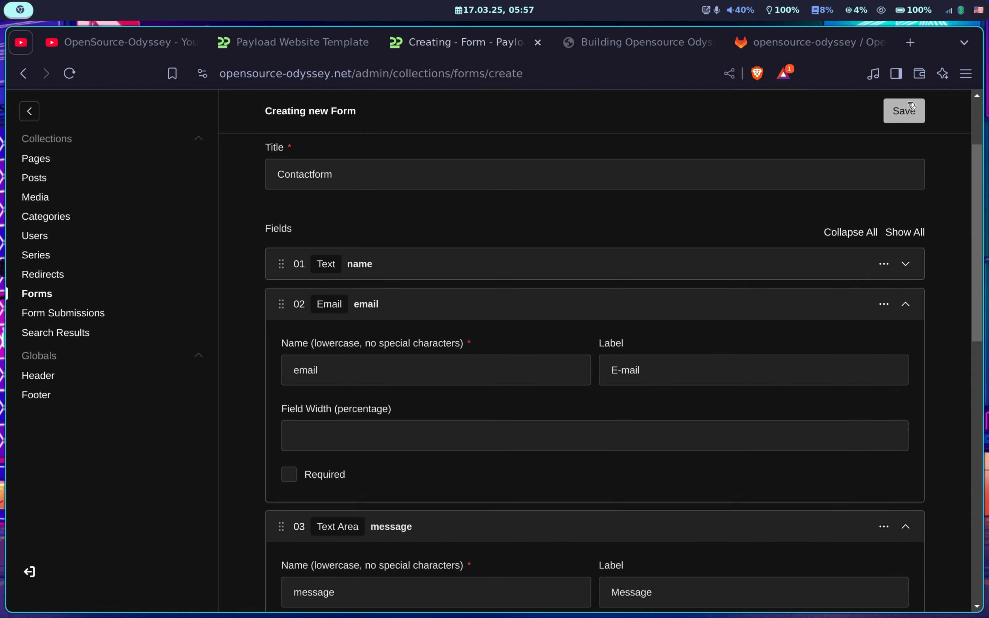
{"action": "left_click", "coordinate": [903, 108]}
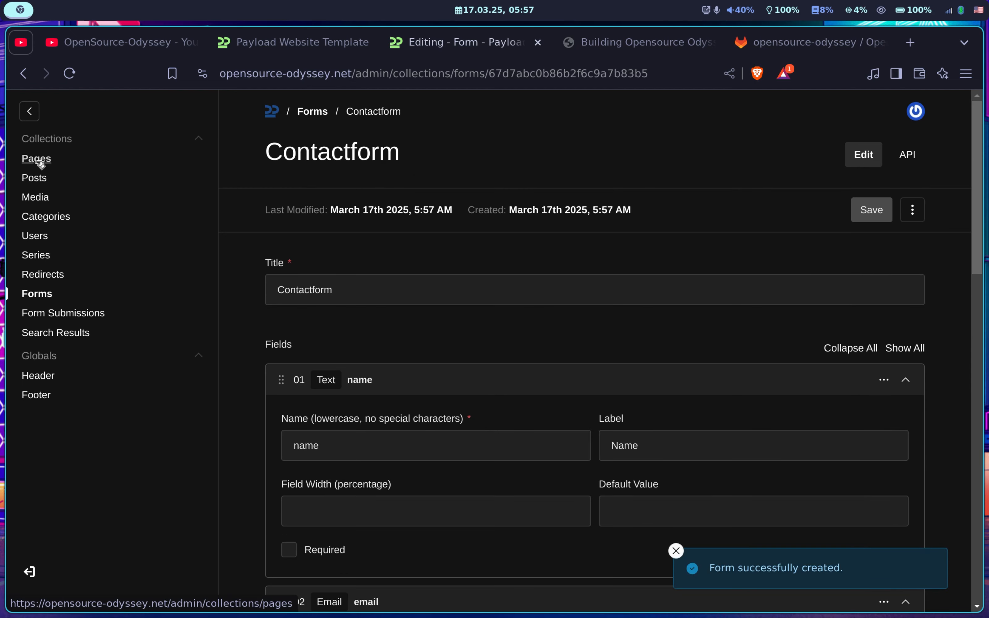
- Create a new page titled "Contact" with its hero type set to None
{"action": "left_click", "coordinate": [36, 159]}
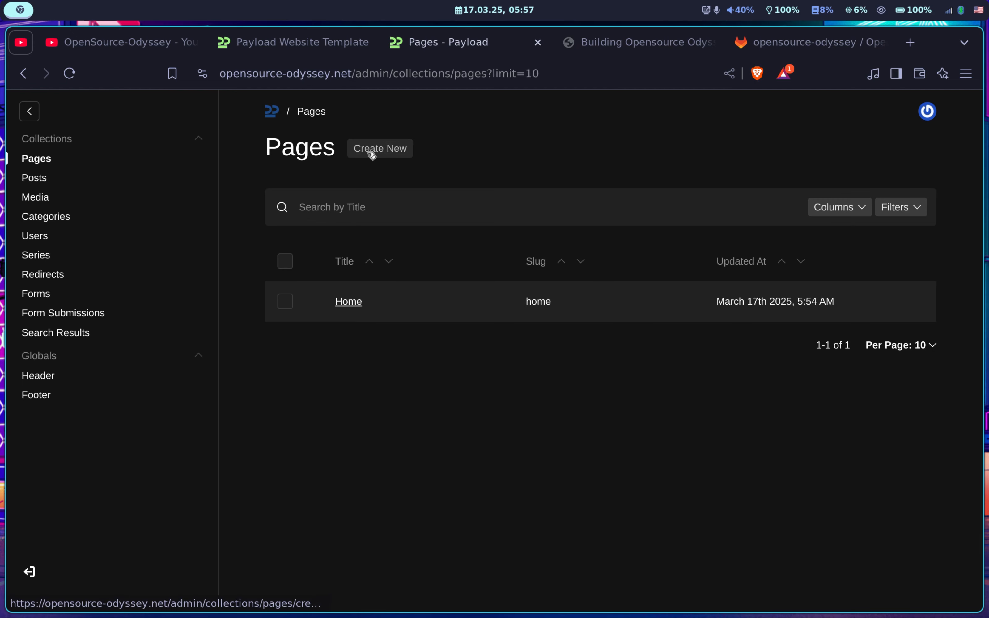
{"action": "left_click", "coordinate": [359, 151]}
{"action": "type", "text": "Contact"}
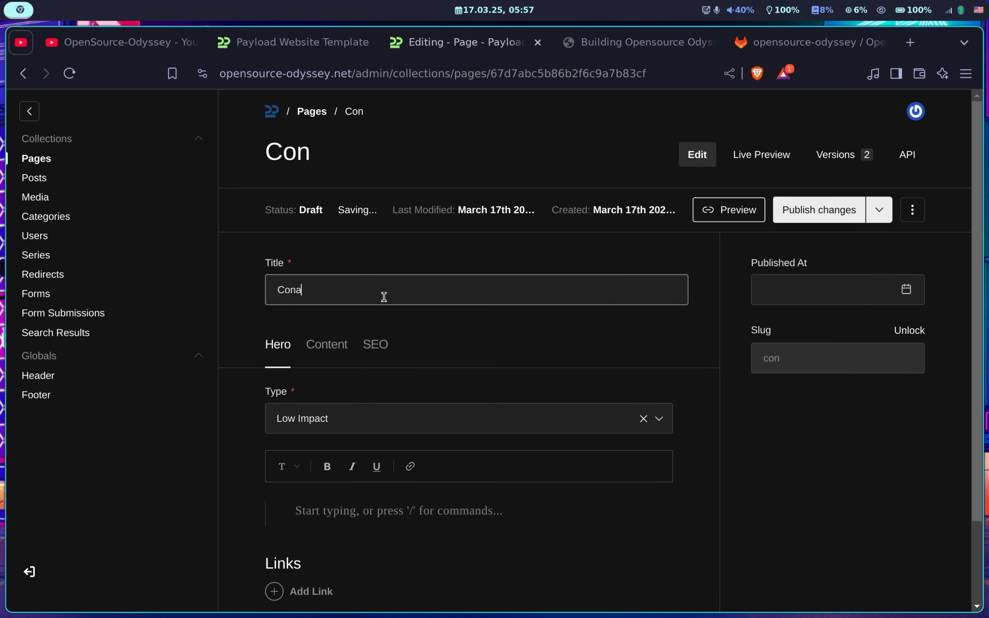
{"action": "scroll", "coordinate": [343, 399], "scroll_direction": "down", "scroll_amount": 2}
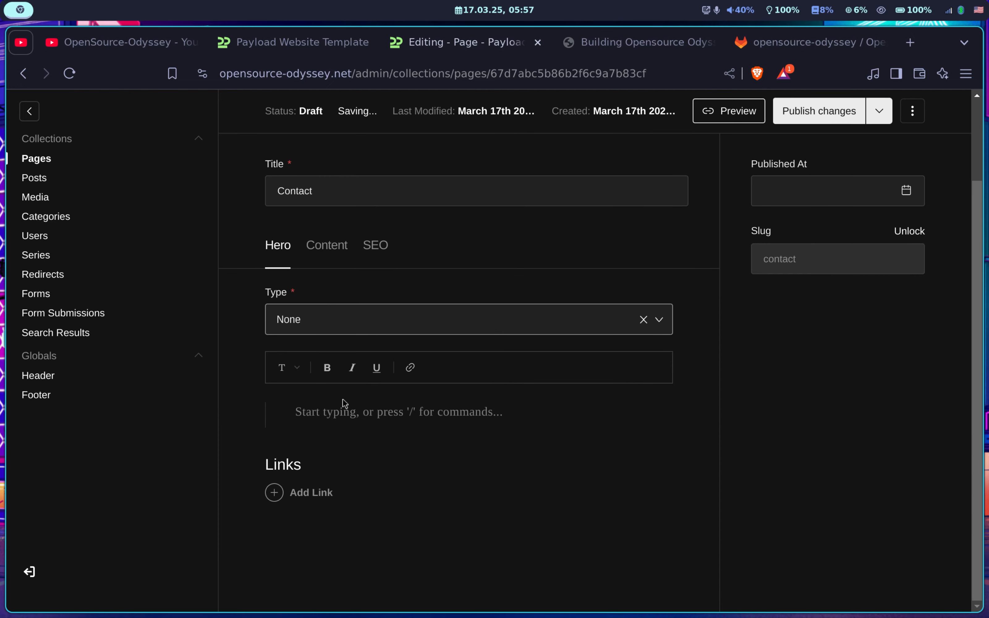
- Add a Form Block titled "Contactform" to the Contact page's content layout
{"action": "left_click", "coordinate": [331, 244]}
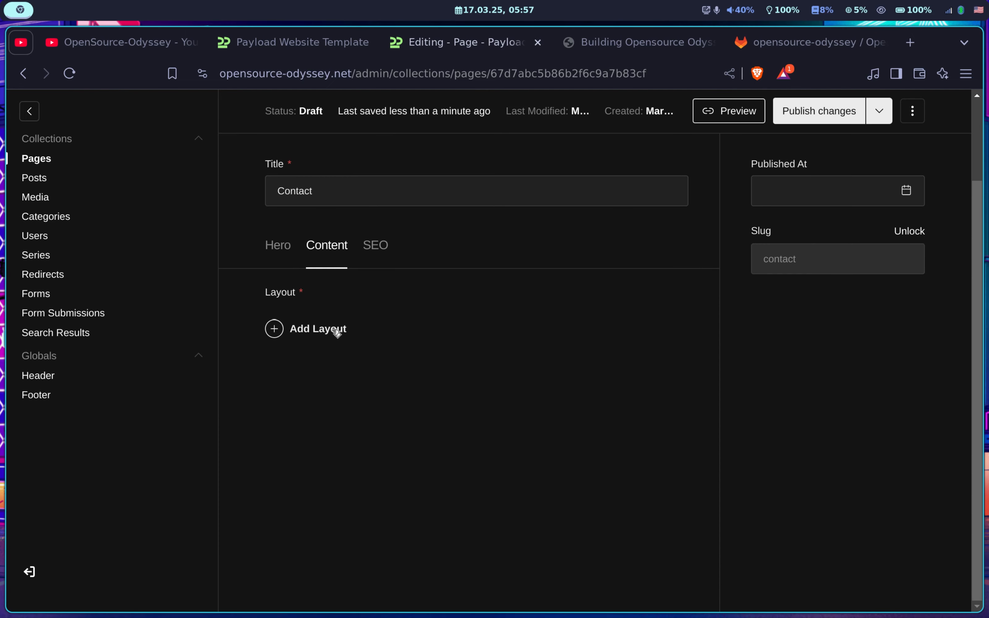
{"action": "left_click", "coordinate": [315, 329]}
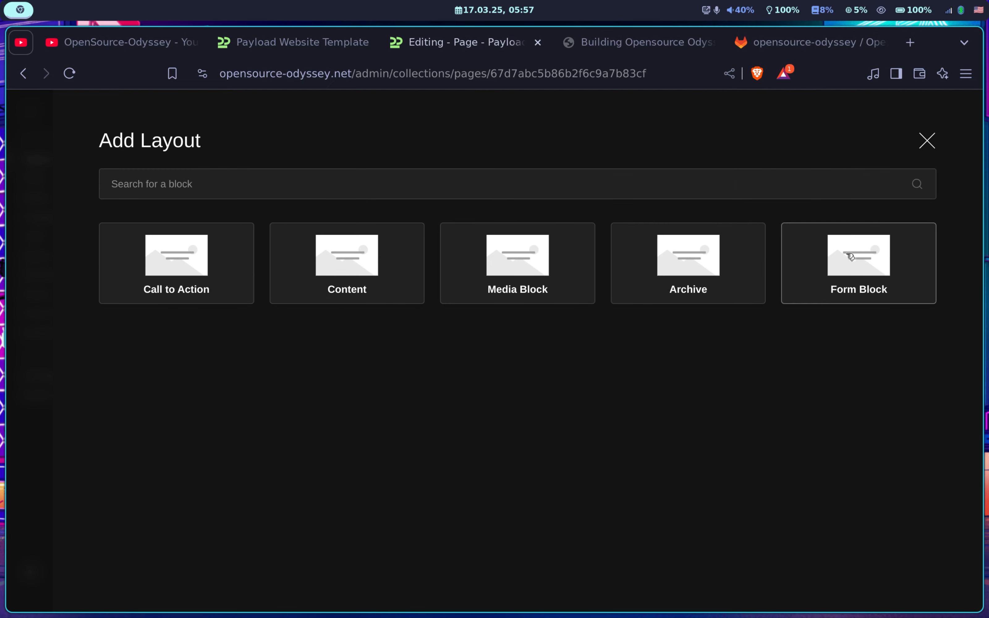
{"action": "left_click", "coordinate": [871, 290]}
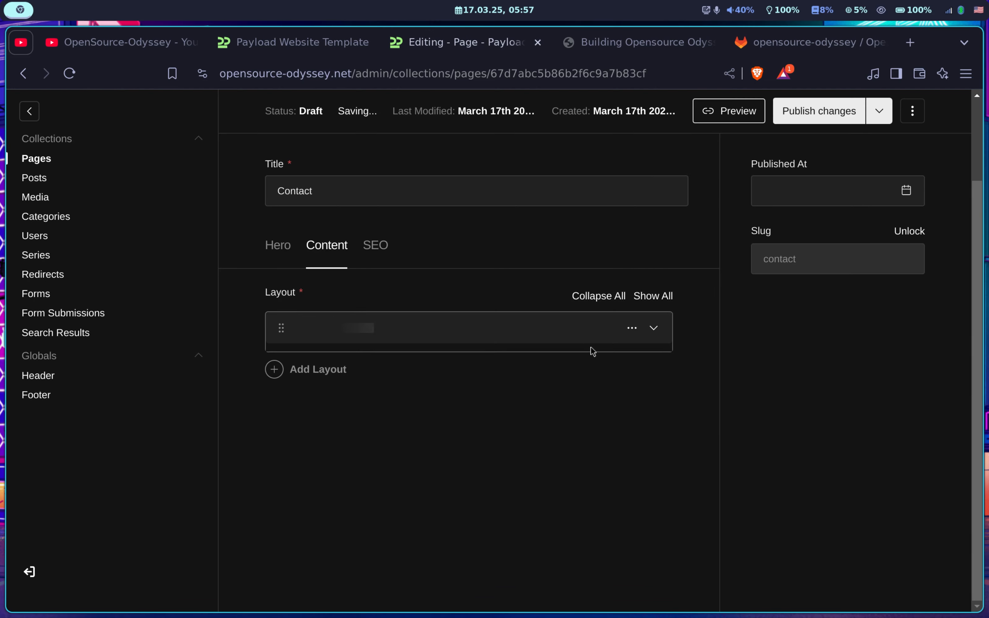
{"action": "type", "text": "Contac"}
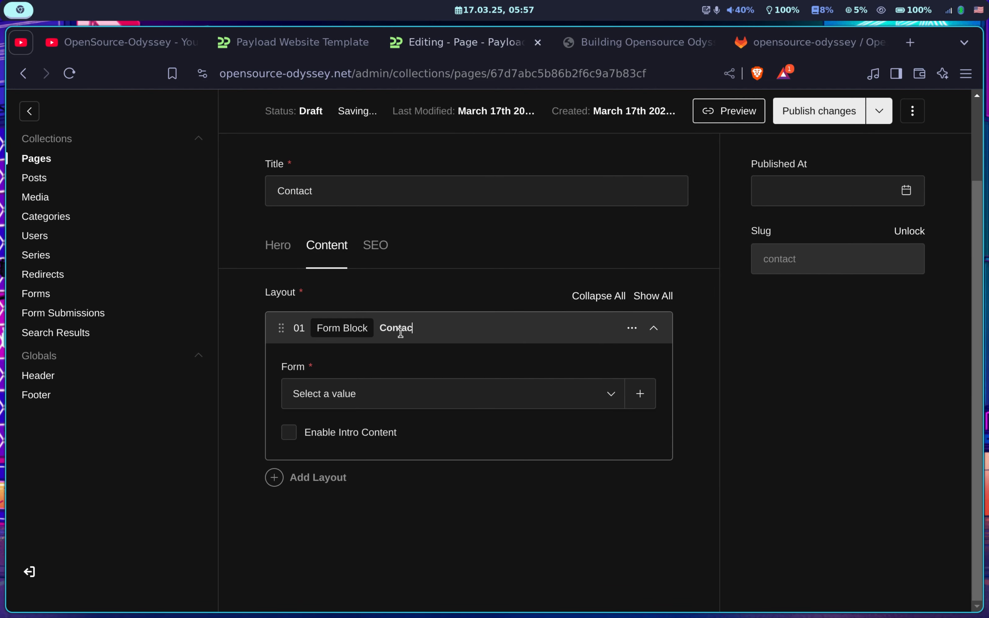
{"action": "type", "text": "tform"}
- Choose Contactform as the Form Block's form and enable its intro content
{"action": "left_click", "coordinate": [392, 394]}
{"action": "left_click", "coordinate": [355, 425]}
{"action": "left_click", "coordinate": [368, 432]}
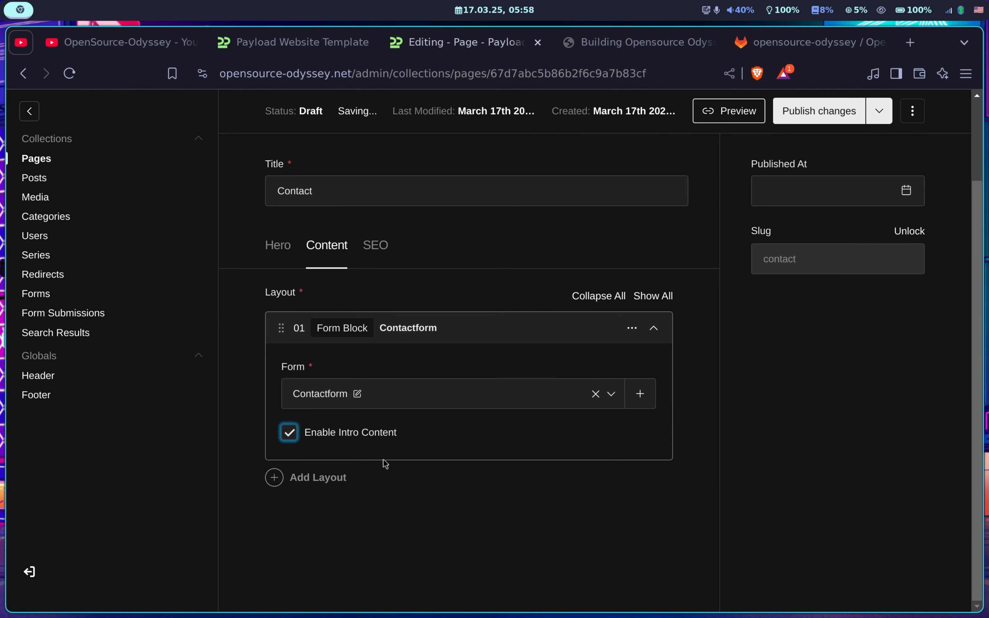
- Write the intro content on why feedback matters, ending with "So thanks for taking the time!", and publish the Contact page
{"action": "scroll", "coordinate": [386, 463], "scroll_direction": "down", "scroll_amount": 1}
{"action": "left_click", "coordinate": [422, 496]}
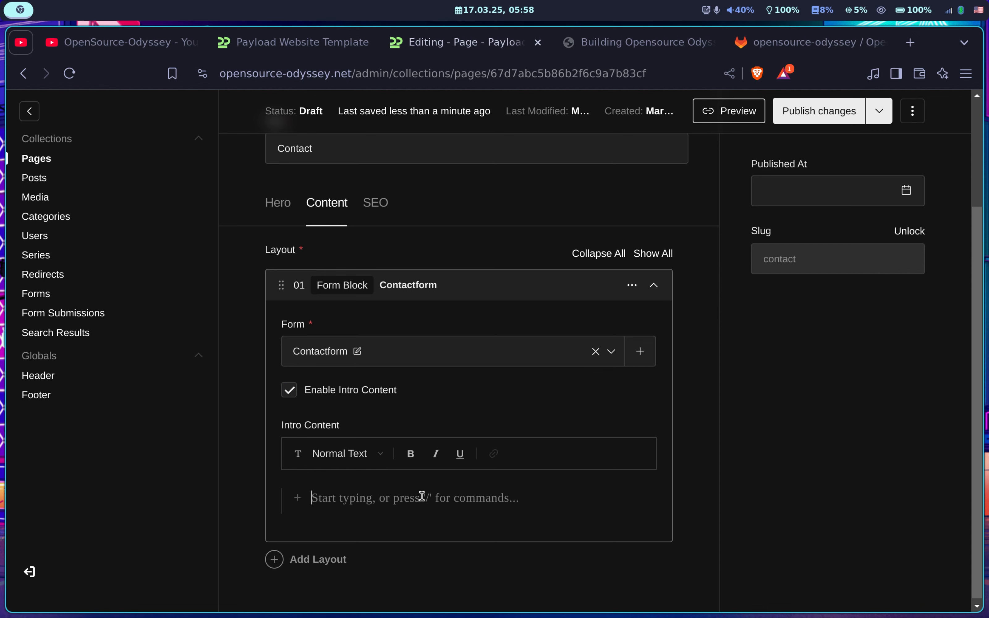
{"action": "type", "text": "By leaving me feedback, you are not only expressing your interest in Opensource-Odyssey, you are also providing the most essential building block for future videos."}
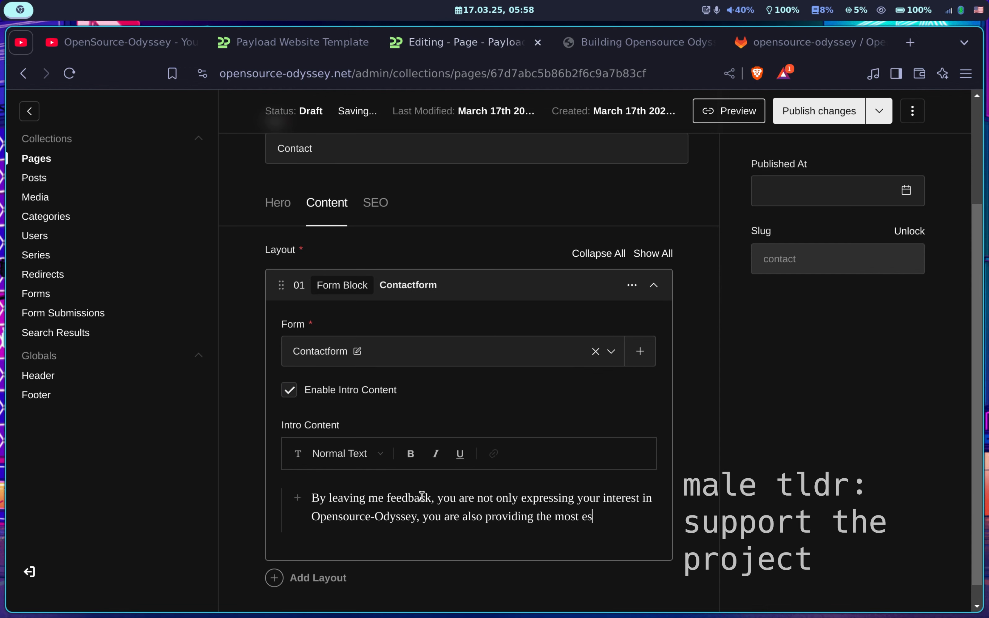
{"action": "key", "text": "Return"}
{"action": "key", "text": "Return"}
{"action": "type", "text": "So thanks for taking the time!"}
{"action": "left_click", "coordinate": [799, 109]}
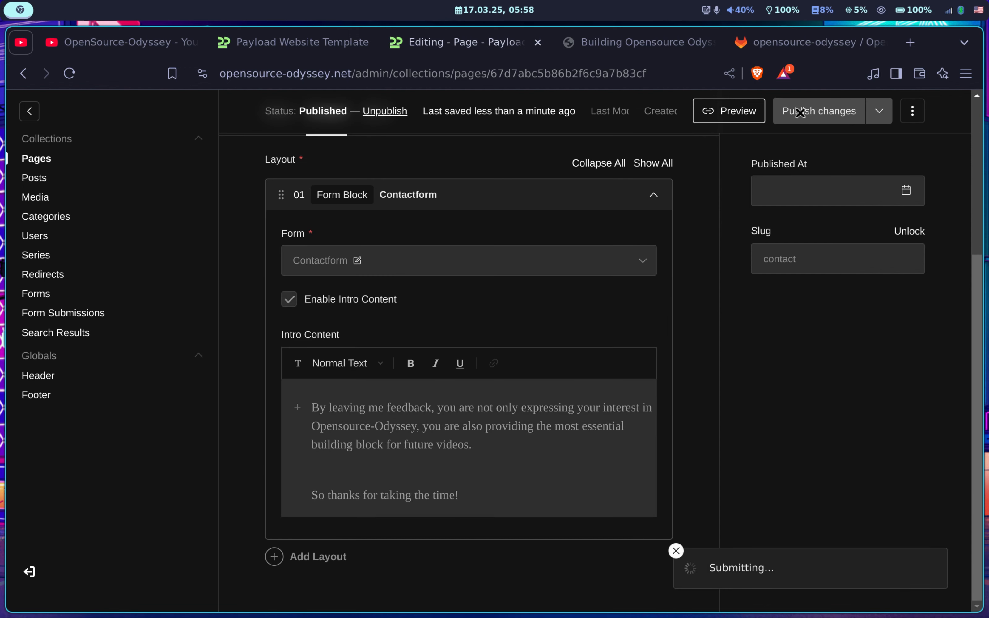
- Open the live website's /contact page to view the published form
{"action": "left_click", "coordinate": [301, 42]}
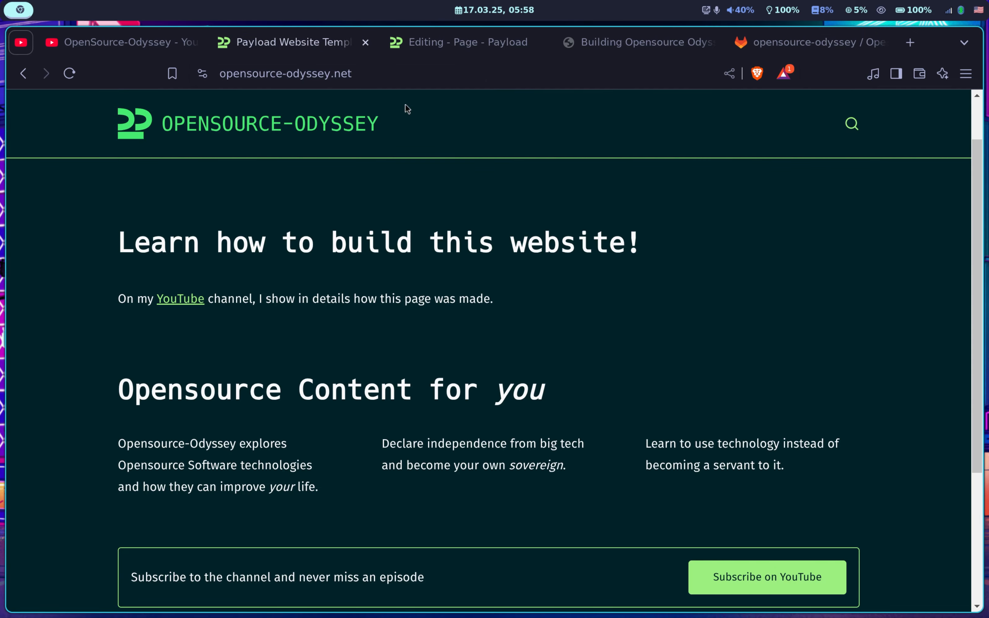
{"action": "left_click", "coordinate": [464, 68]}
{"action": "left_click", "coordinate": [492, 71]}
{"action": "type", "text": "contact"}
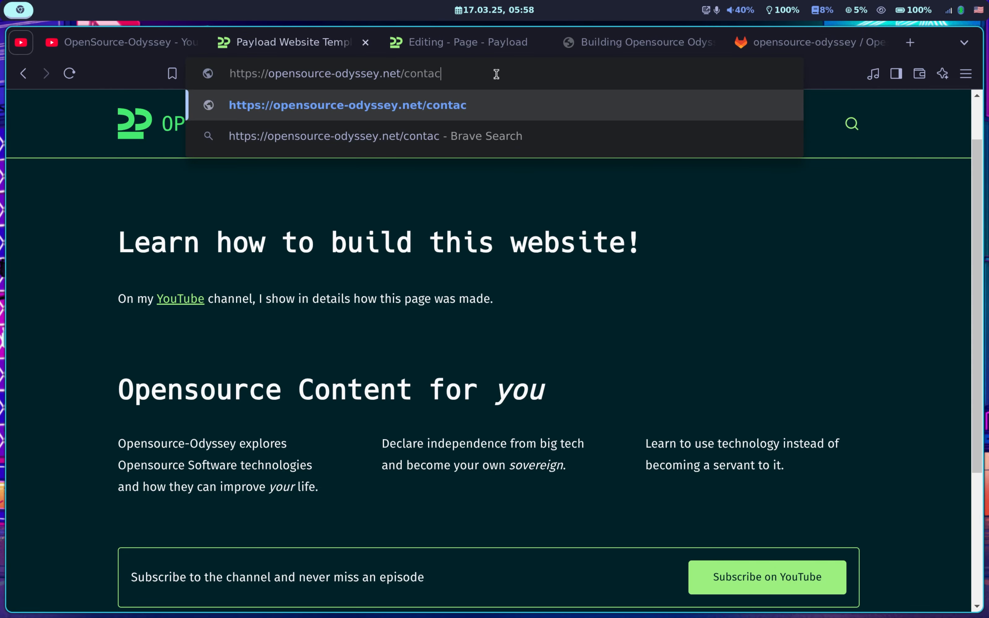
{"action": "key", "text": "Return"}
{"action": "scroll", "coordinate": [457, 163], "scroll_direction": "down", "scroll_amount": 5}
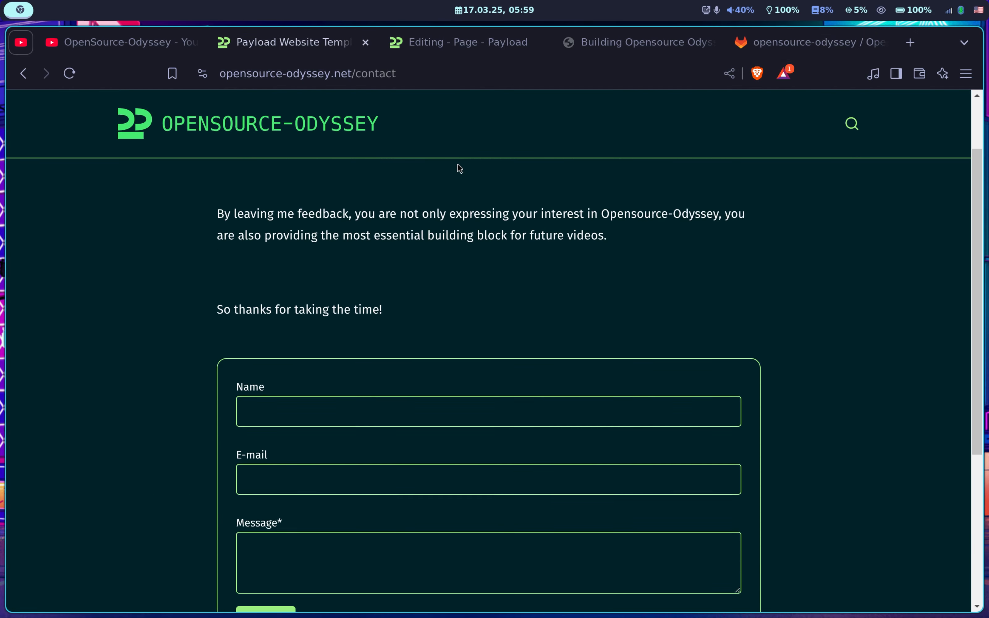
- Examine the Name, E-mail and Message fields of the live contact form, including the required marker on Message
{"action": "left_click", "coordinate": [445, 353]}
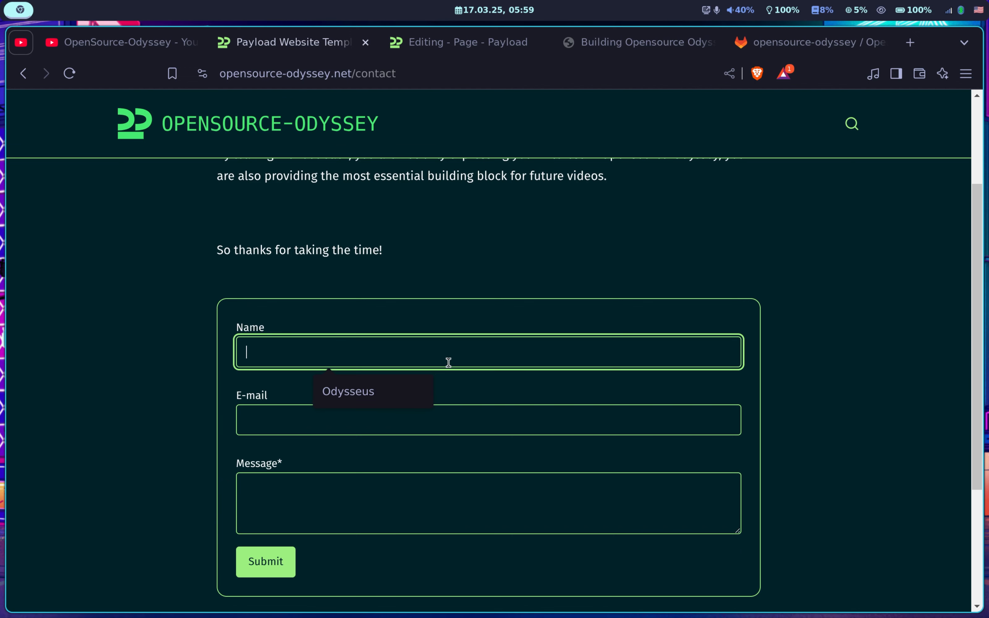
{"action": "left_click", "coordinate": [450, 409]}
{"action": "scroll", "coordinate": [481, 417], "scroll_direction": "down", "scroll_amount": 4}
{"action": "left_click", "coordinate": [581, 367]}
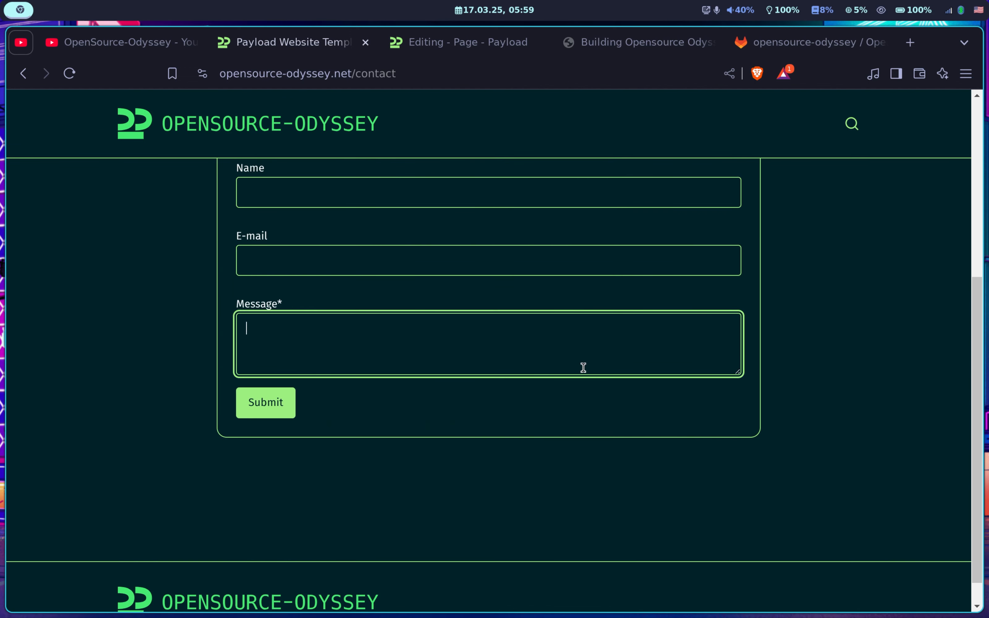
{"action": "scroll", "coordinate": [583, 367], "scroll_direction": "up", "scroll_amount": 4}
{"action": "left_click_drag", "start_coordinate": [285, 454], "coordinate": [266, 453]}
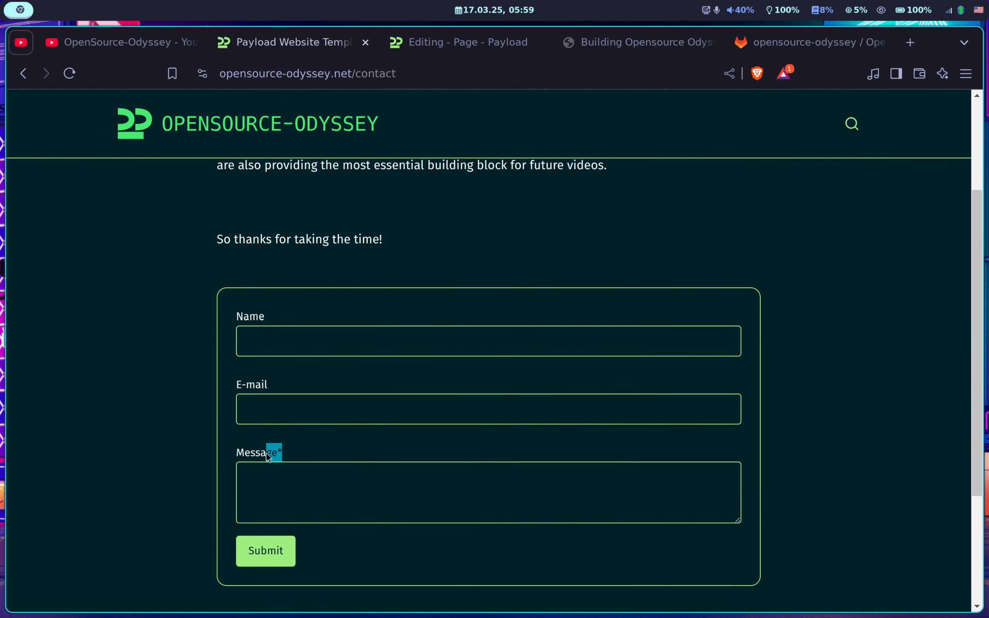
{"action": "left_click", "coordinate": [135, 468]}
{"action": "scroll", "coordinate": [135, 467], "scroll_direction": "up", "scroll_amount": 2}
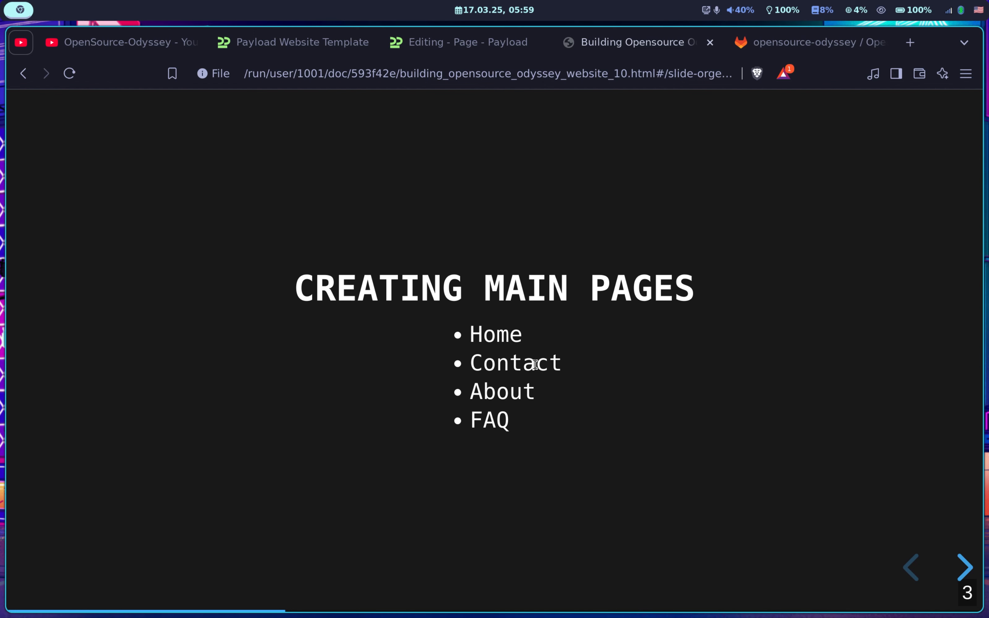
- Mark About in the slides' list of main pages and return to the Payload page editor
{"action": "left_click_drag", "start_coordinate": [551, 393], "coordinate": [469, 393]}
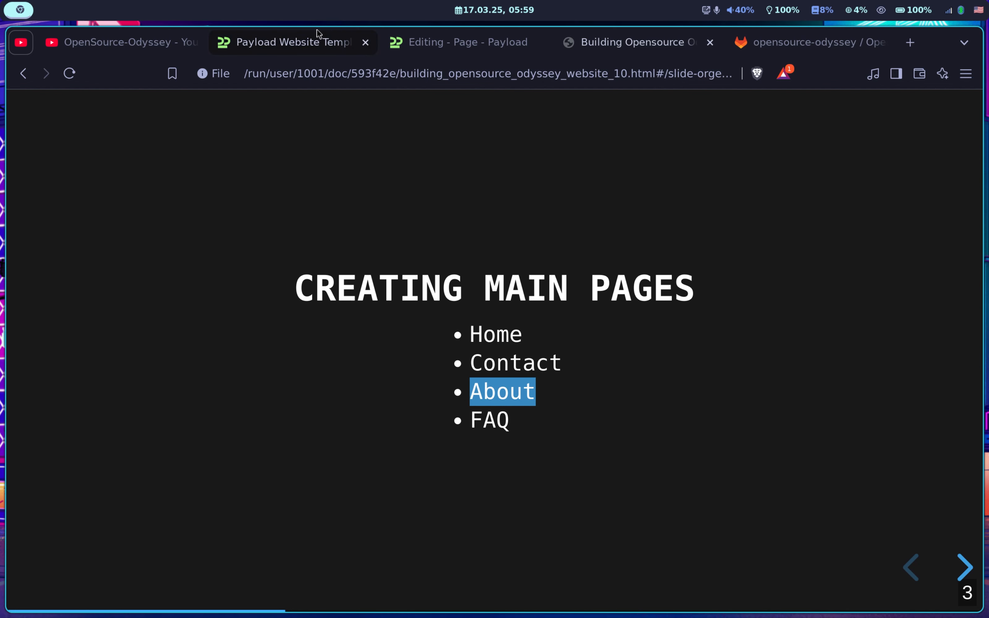
{"action": "left_click", "coordinate": [310, 41]}
{"action": "left_click", "coordinate": [430, 43]}
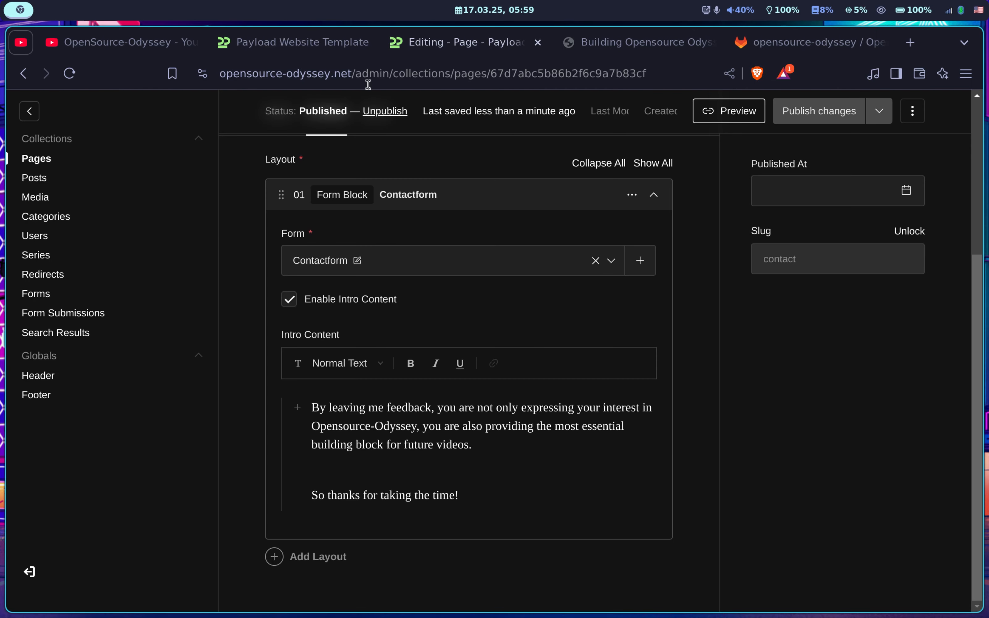
- Create another new page in the Pages collection titled "About"
{"action": "left_click", "coordinate": [55, 160]}
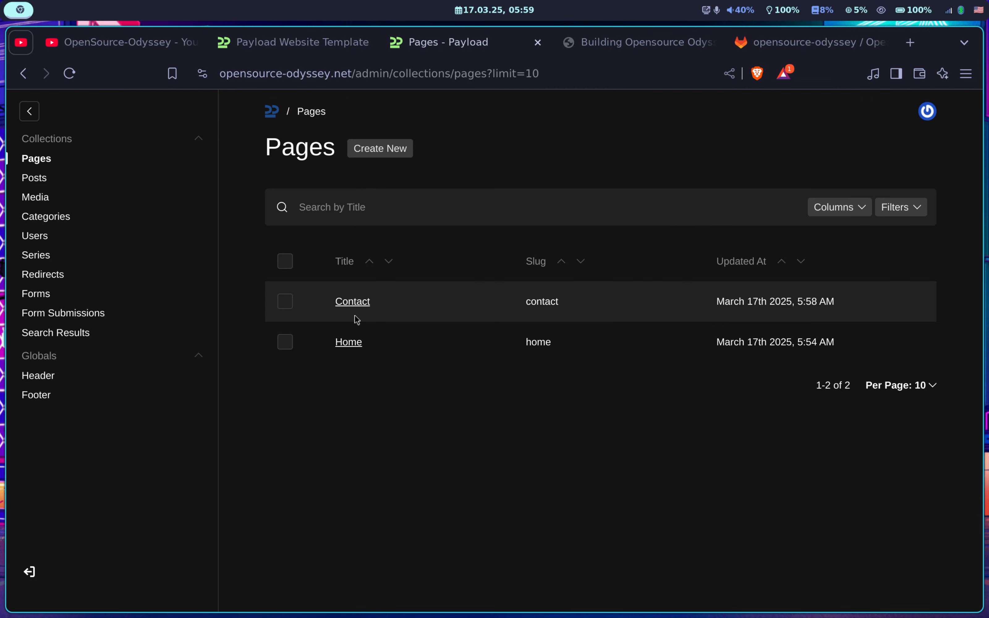
{"action": "left_click", "coordinate": [405, 156]}
{"action": "left_click", "coordinate": [342, 294]}
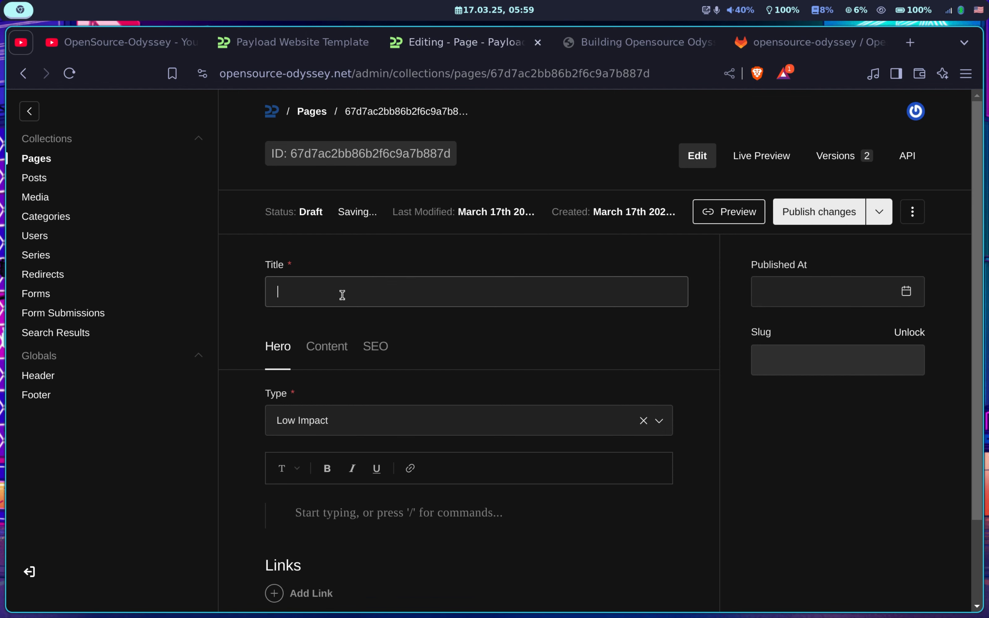
{"action": "type", "text": "About"}
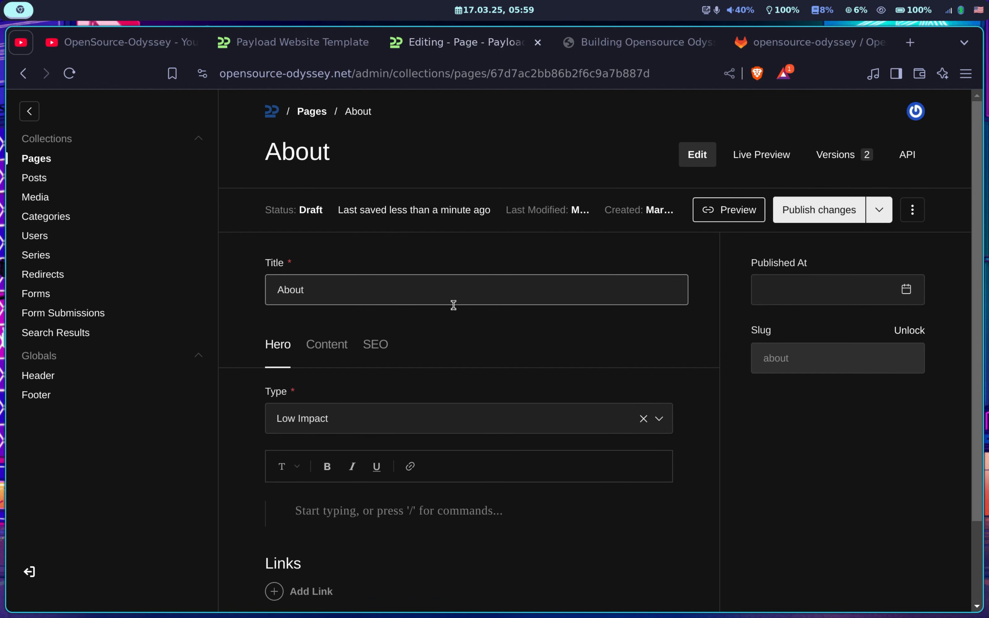
- Add a Content block with one column of size Full to the About page's layout
{"action": "left_click", "coordinate": [338, 356]}
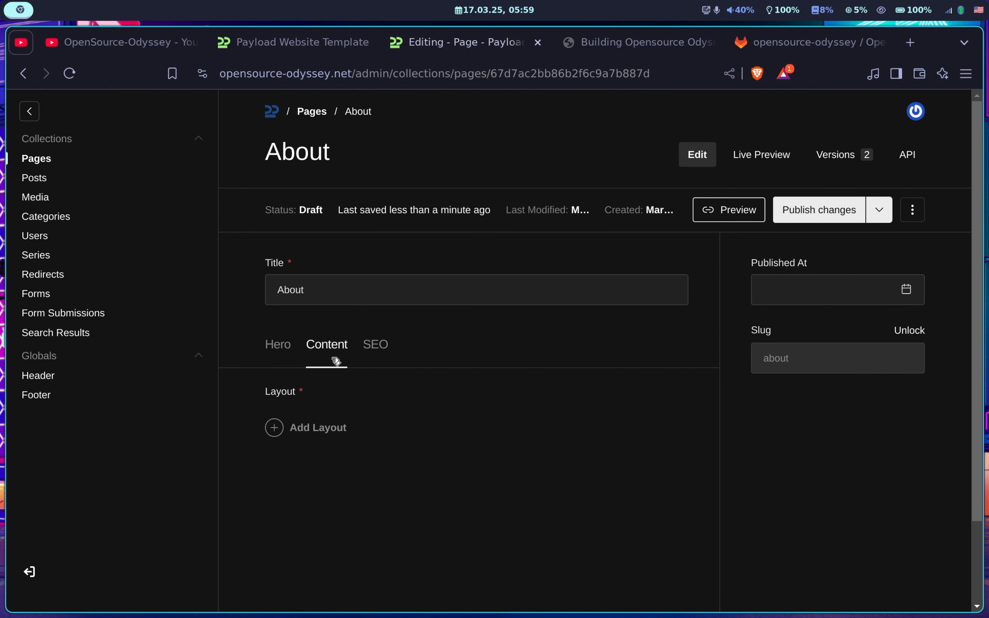
{"action": "left_click", "coordinate": [318, 418]}
{"action": "left_click", "coordinate": [345, 268]}
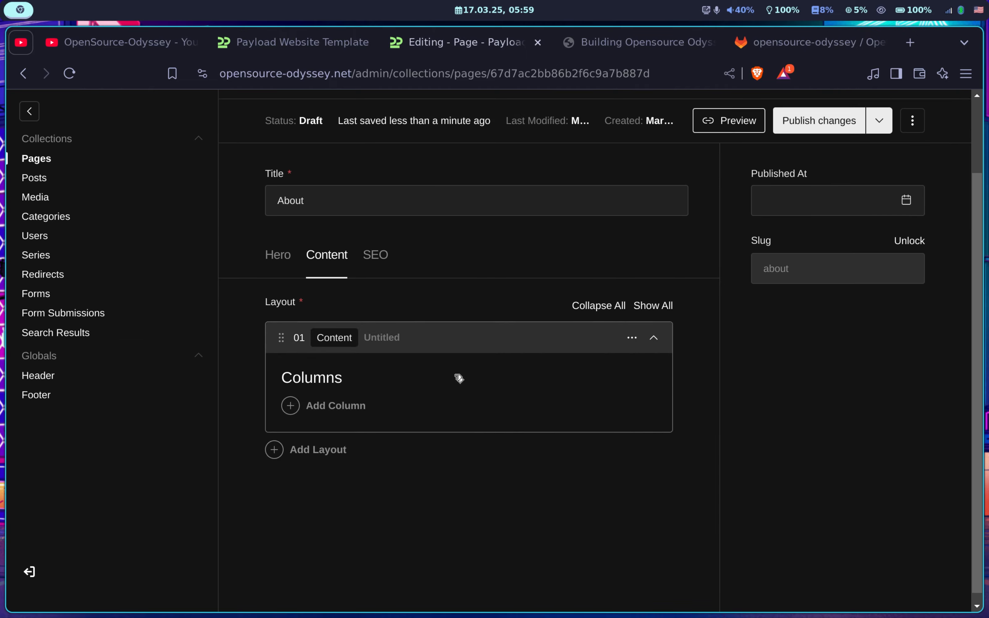
{"action": "left_click", "coordinate": [327, 404]}
{"action": "left_click", "coordinate": [390, 466]}
{"action": "left_click", "coordinate": [317, 577]}
- Write the heading "About Opensource-Odyssey" and two paragraphs on the channel's open source focus and its audience
{"action": "type", "text": "## About Opensource-Odyssey"}
{"action": "key", "text": "Return"}
{"action": "type", "text": "The Opensource-Odyssey channel focuses on Opensource Software. The goal is to make the viewers more familiar with amazing technology to improve their daily lives."}
{"action": "key", "text": "Return"}
{"action": "type", "text": "Whether you are a seasoned Opensource sailor or just starting to dip your toes into the daunting sea of Opensource Software, on this channel you can learn something new with every video."}
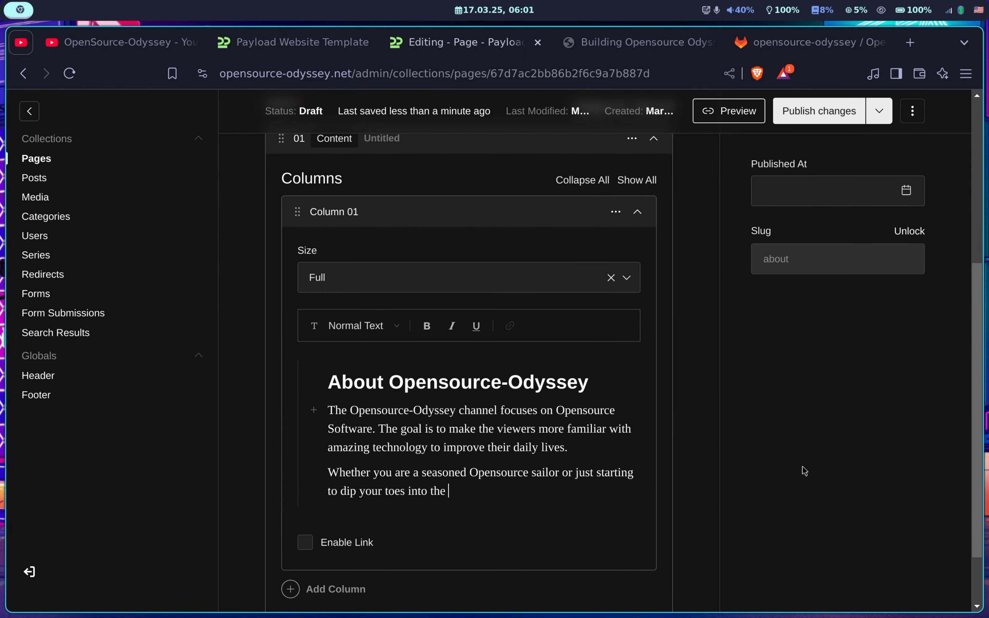
- Add the section "By web developers for web developers" with two paragraphs on building this website and using existing technology
{"action": "key", "text": "Return"}
{"action": "type", "text": "## By web developers for web developers The first big project of the Opensource-Odyssey channel is building this very website you see before you. Ever step of getting from 0 to this website is documented in a video on the official YouTube channel."}
{"action": "key", "text": "Return"}
{"action": "type", "text": "This way we show you what is possible by using existing technology and putting everything together just the way we need it."}
- Add a "Get involved" section inviting readers to leave some feedback in the contact form
{"action": "key", "text": "Return"}
{"action": "type", "text": "## Get involved"}
{"action": "key", "text": "Return"}
{"action": "type", "text": "If you like what you are seeing - or maybe not quite - leave us some feedback in the contact form."}
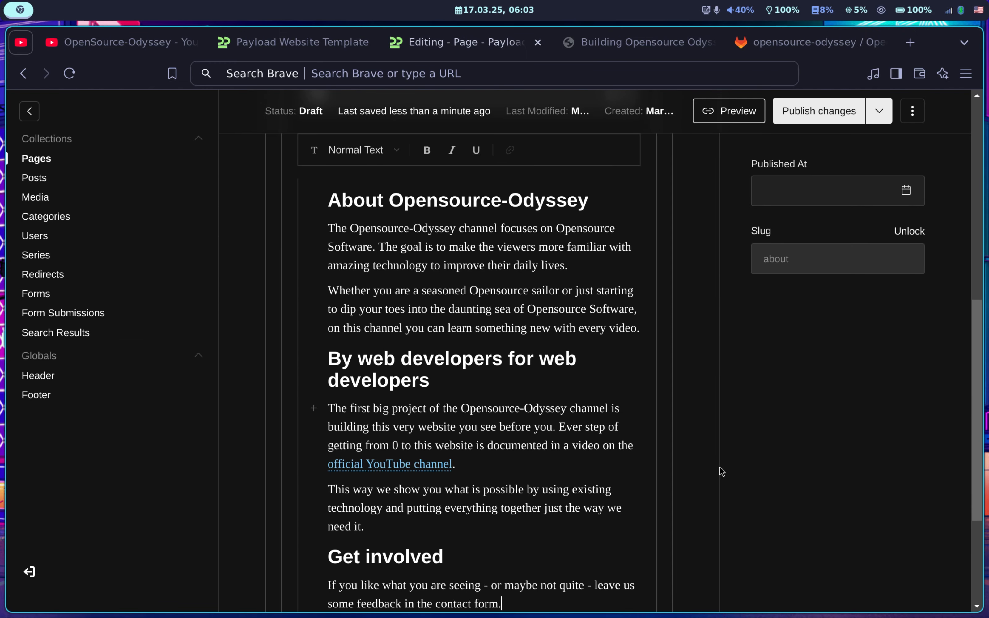
- Link the words "the contact form" in the Get involved paragraph to the internal Contact page and publish the About page
{"action": "left_click_drag", "start_coordinate": [498, 484], "coordinate": [418, 484]}
{"action": "left_click", "coordinate": [510, 150]}
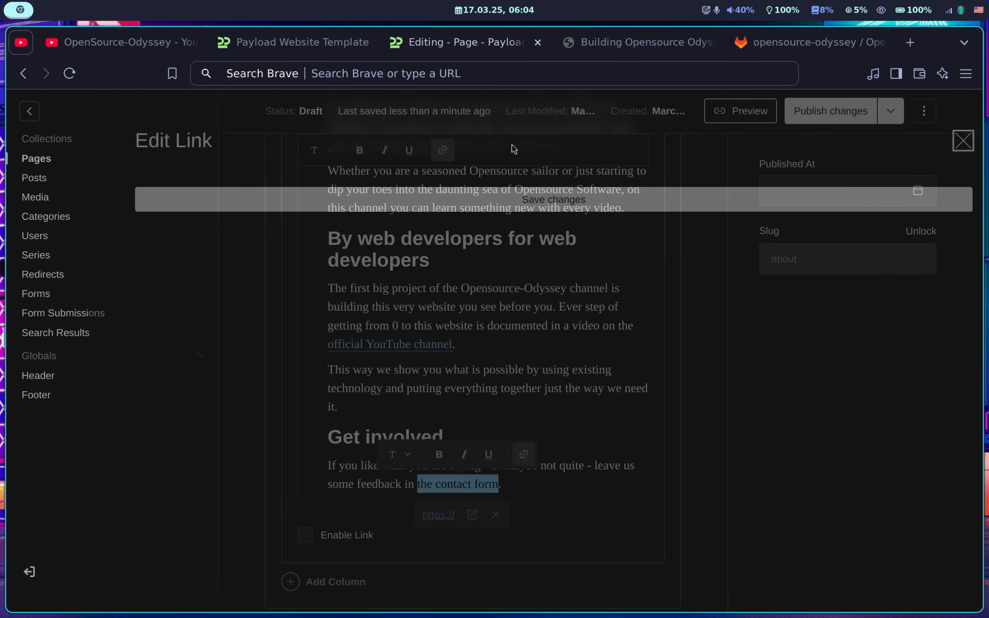
{"action": "left_click", "coordinate": [204, 261]}
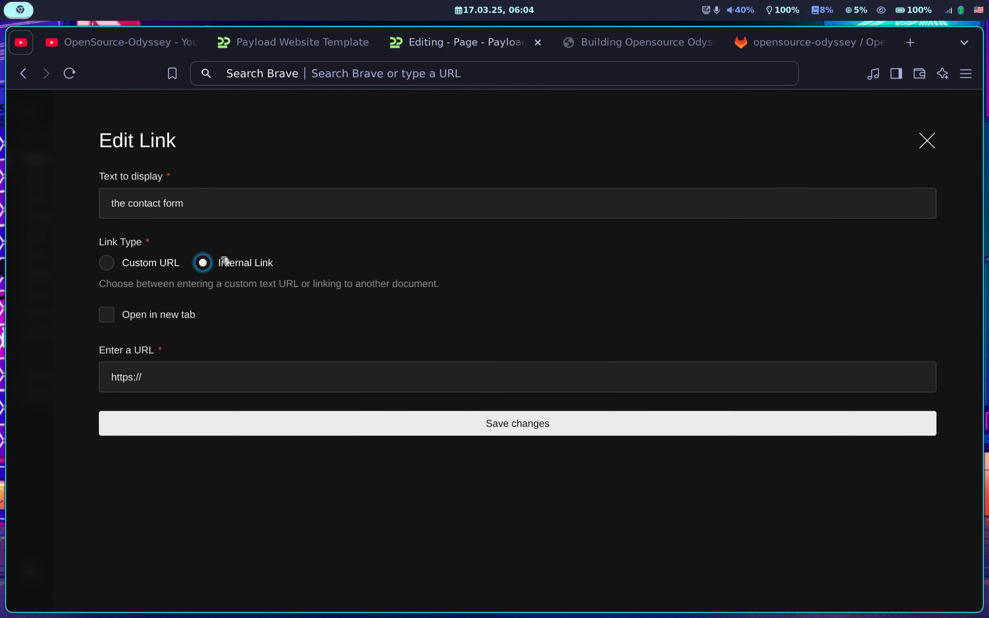
{"action": "left_click", "coordinate": [281, 342]}
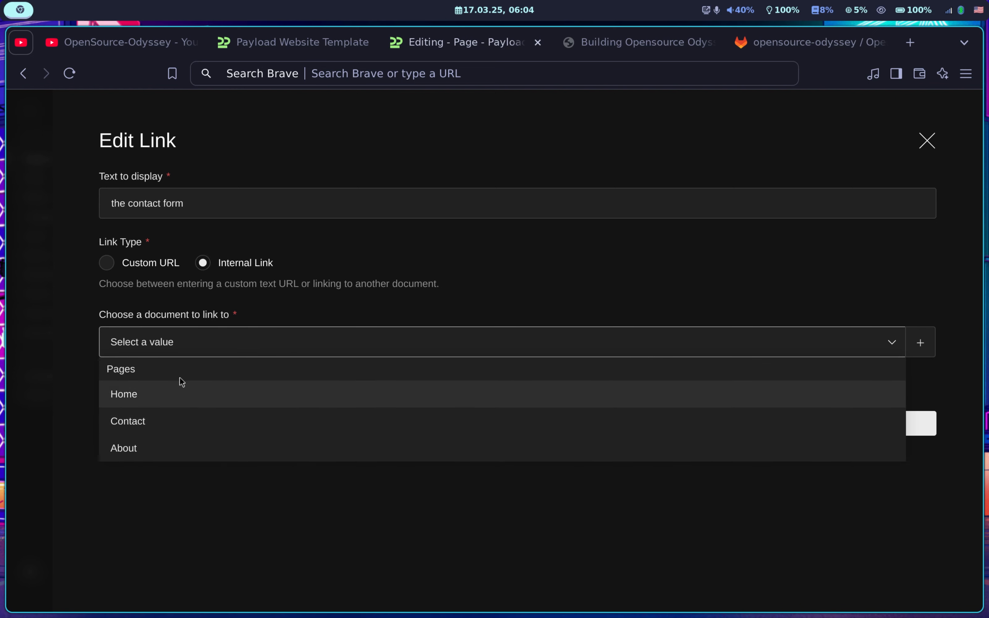
{"action": "left_click", "coordinate": [167, 425]}
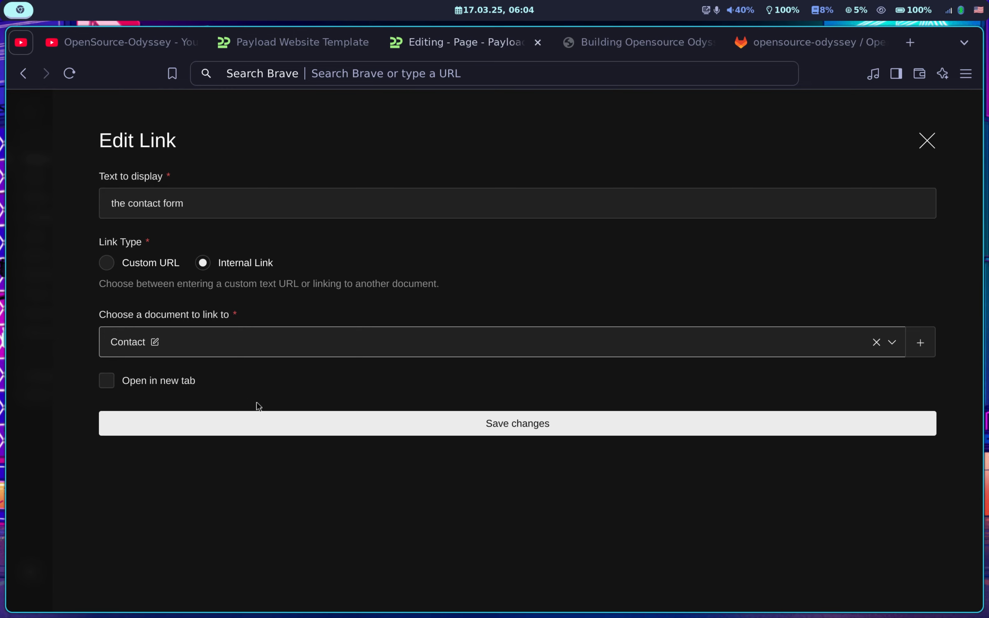
{"action": "left_click", "coordinate": [332, 421]}
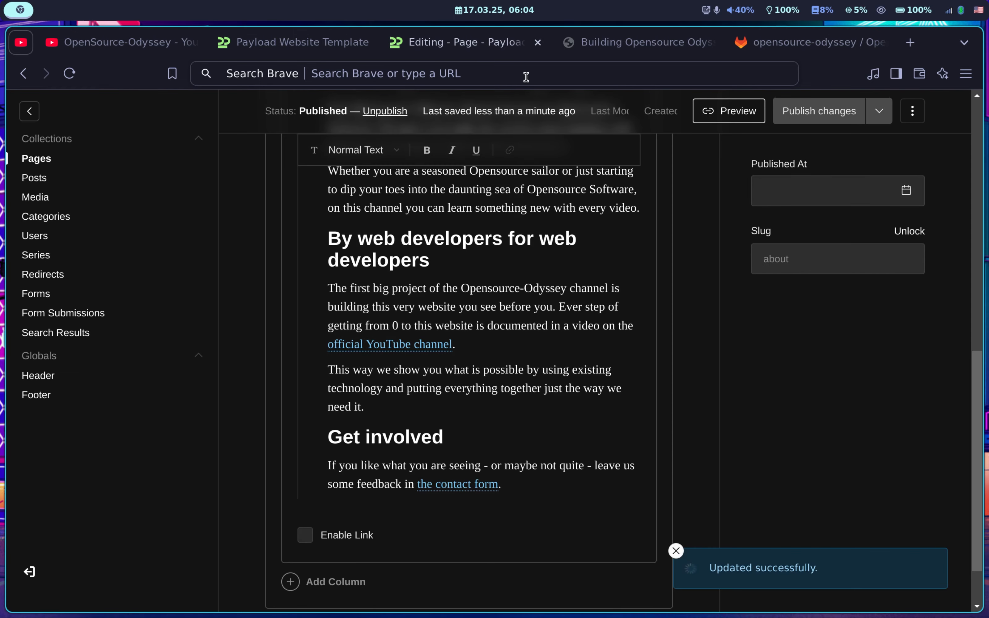
- Open the published About page at opensource-odyssey.net/about and review its sections and links
{"action": "left_click", "coordinate": [296, 48]}
{"action": "double_click", "coordinate": [408, 72]}
{"action": "type", "text": "abo"}
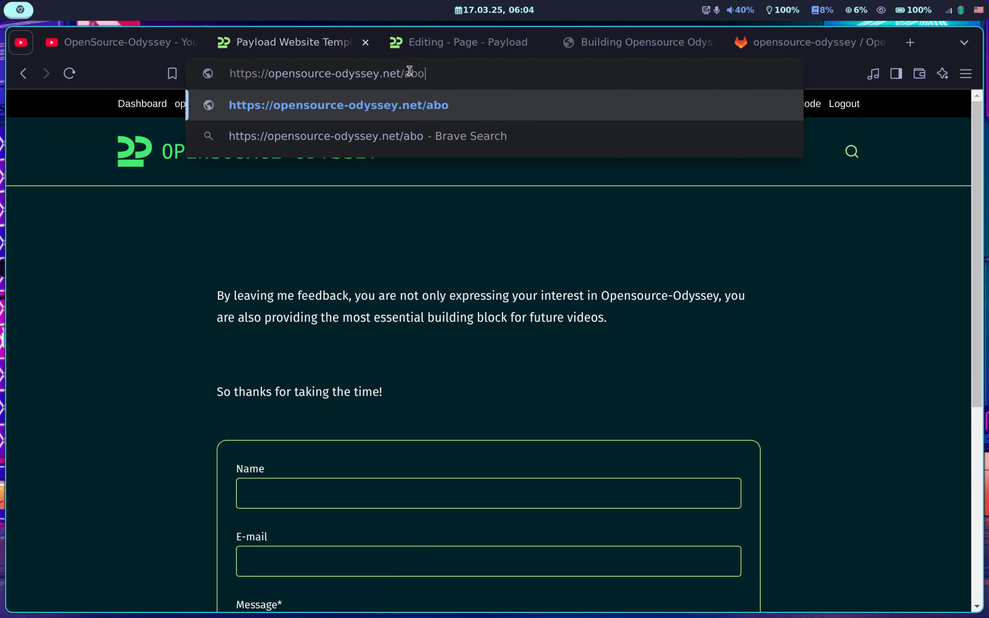
{"action": "key", "text": "Return"}
{"action": "scroll", "coordinate": [525, 225], "scroll_direction": "down", "scroll_amount": 5}
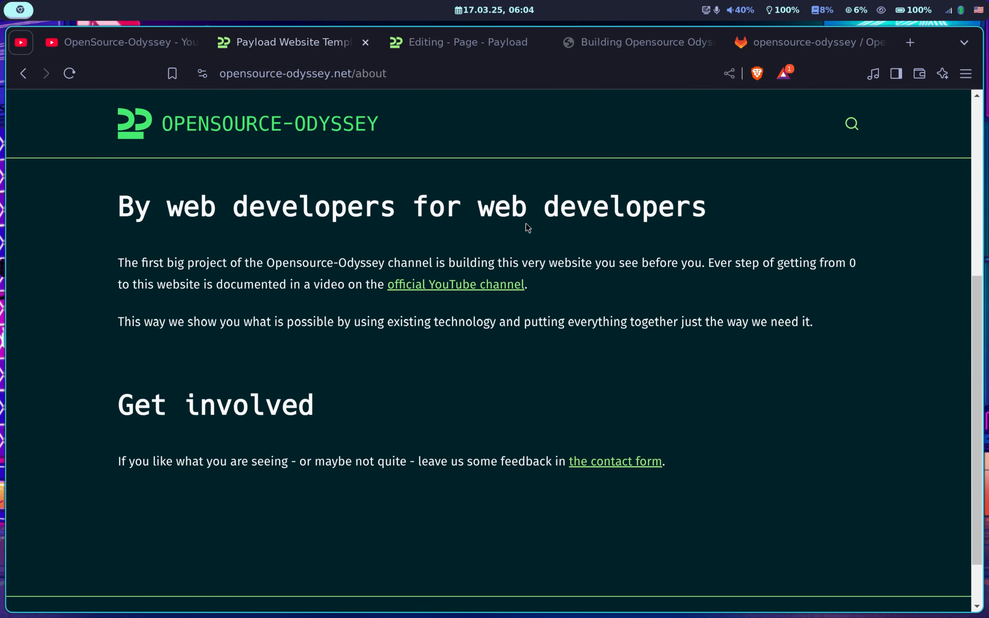
{"action": "scroll", "coordinate": [525, 223], "scroll_direction": "up", "scroll_amount": 3}
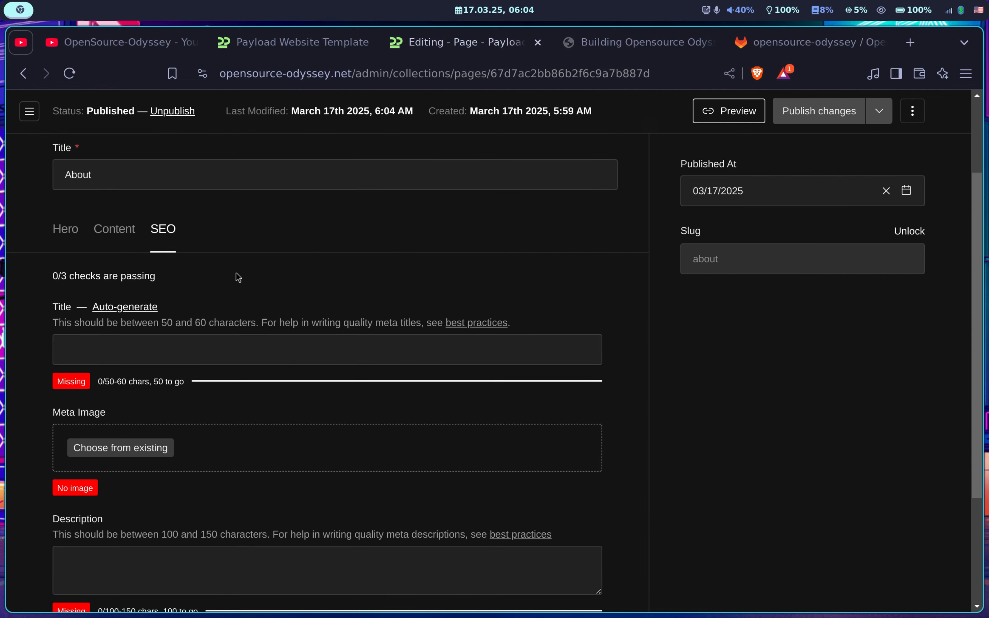
- Auto-generate the About page's SEO title, strip "Payload Website Template", and write the description "Opensource-Odyssey is a content creating project for anybody interested in opensource"
{"action": "scroll", "coordinate": [298, 277], "scroll_direction": "down", "scroll_amount": 3}
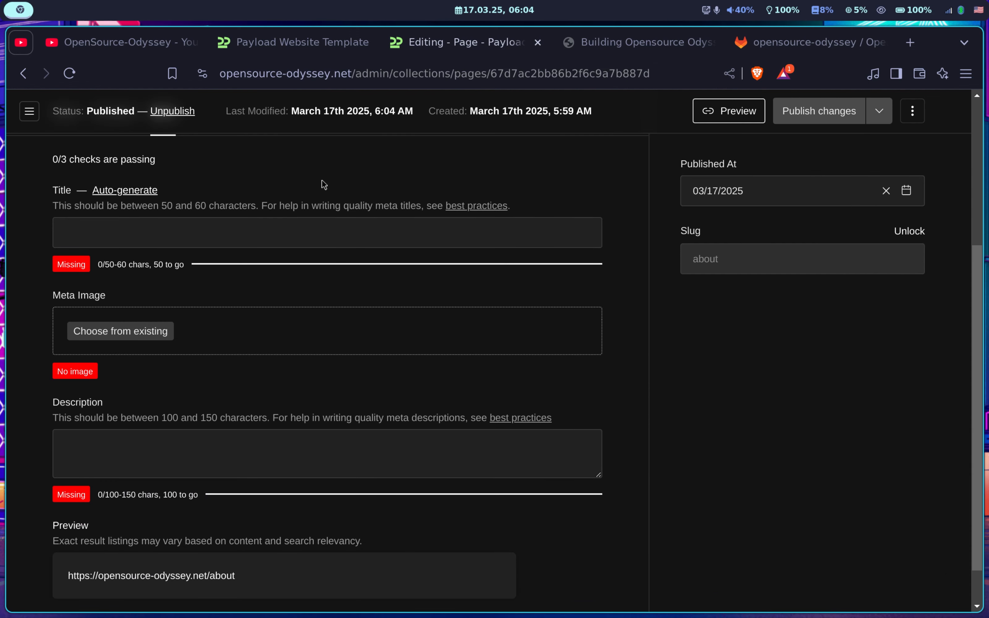
{"action": "left_click", "coordinate": [142, 191]}
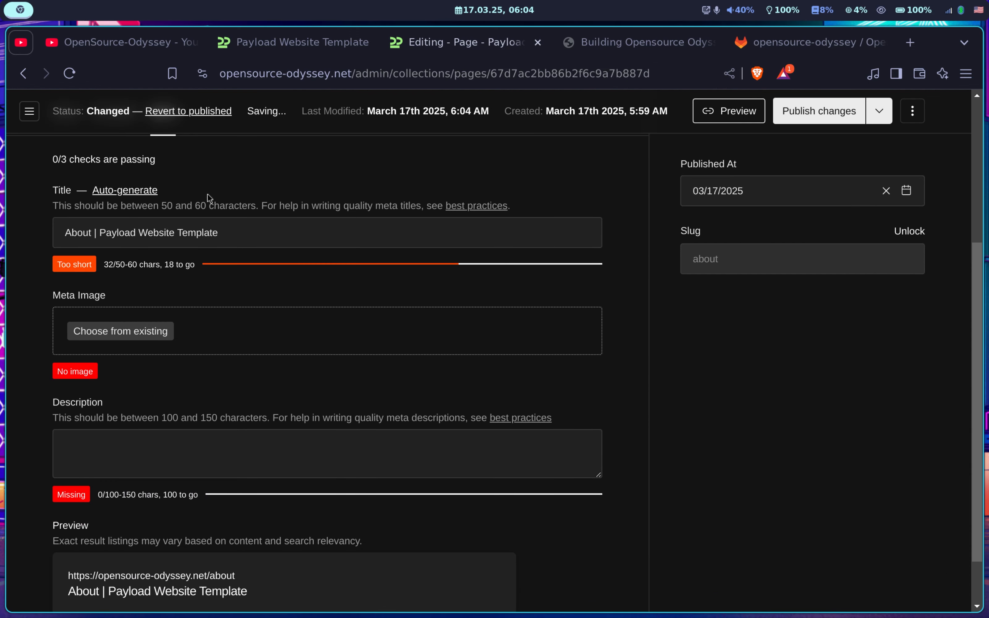
{"action": "left_click_drag", "start_coordinate": [106, 232], "coordinate": [234, 231]}
{"action": "key", "text": "BackSpace"}
{"action": "key", "text": "BackSpace"}
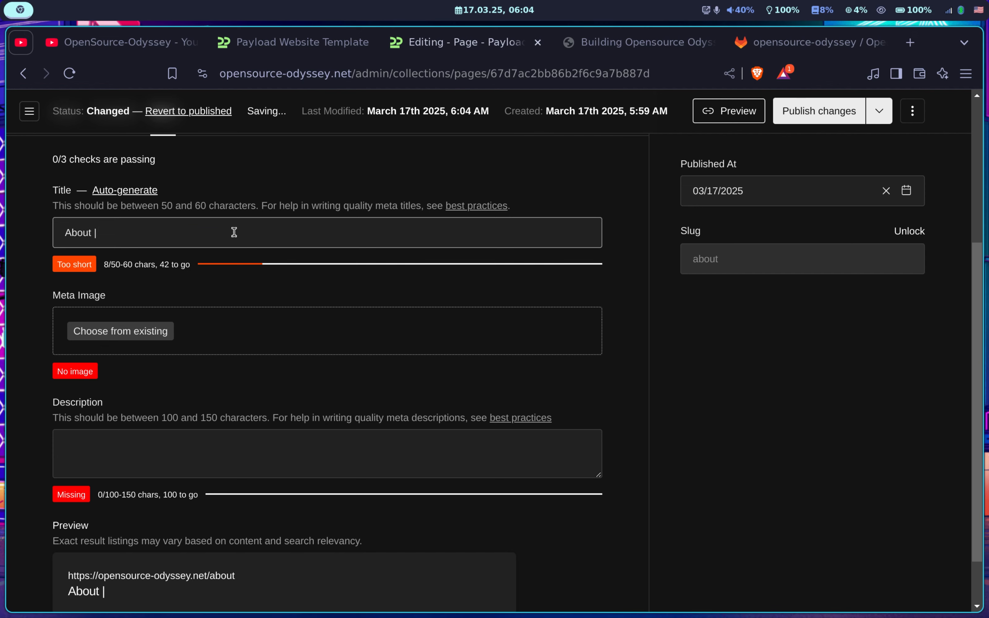
{"action": "type", "text": "Opensource-Odyssey is a content creating project for anybody interested in opensource"}
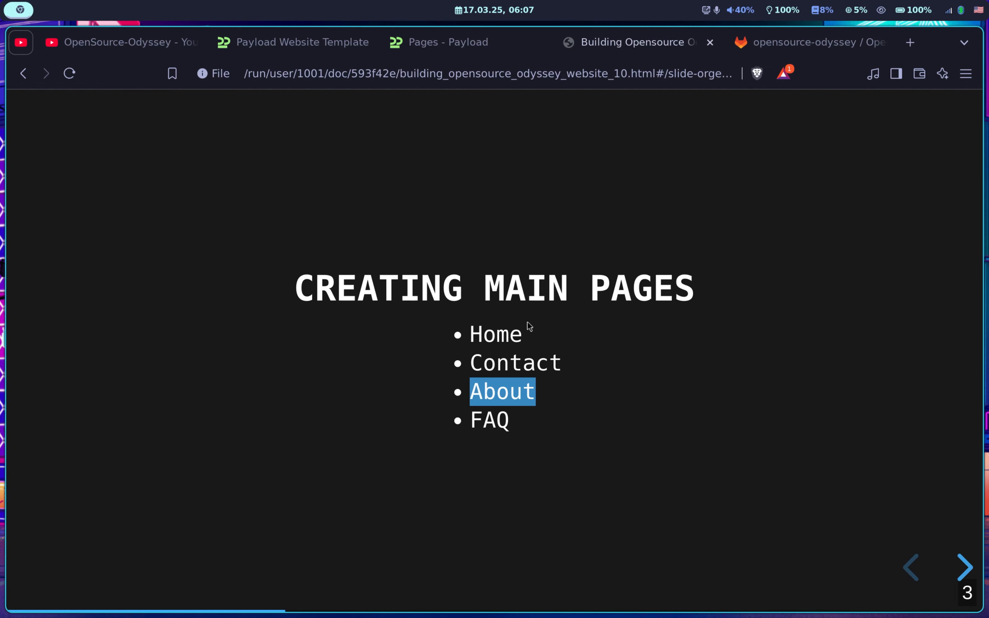
- Create and publish an FAQ page with a Full-size Content column containing the heading "Frequently Asked Questions" and the text "There is nothing here yet..."
{"action": "left_click", "coordinate": [514, 380]}
{"action": "left_click_drag", "start_coordinate": [510, 425], "coordinate": [471, 421]}
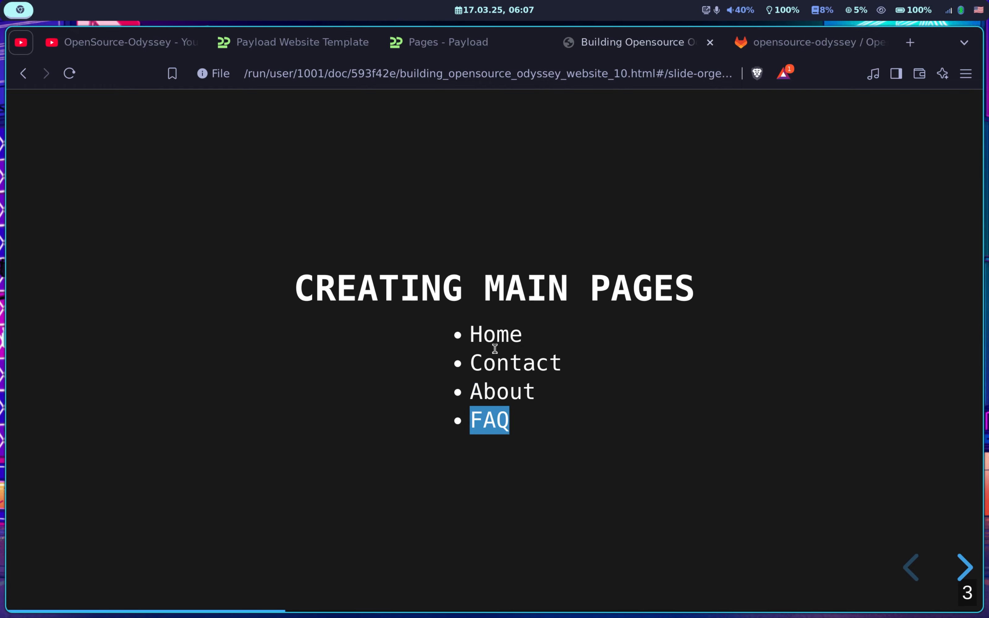
{"action": "left_click", "coordinate": [482, 46]}
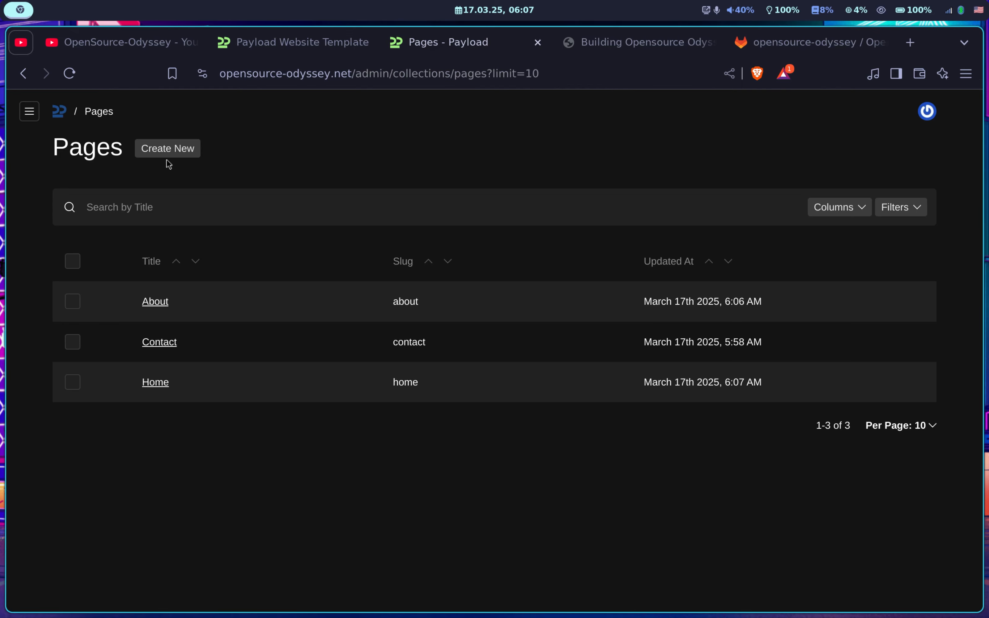
{"action": "left_click", "coordinate": [178, 154]}
{"action": "type", "text": "hing here yet..."}
{"action": "left_click", "coordinate": [806, 103]}
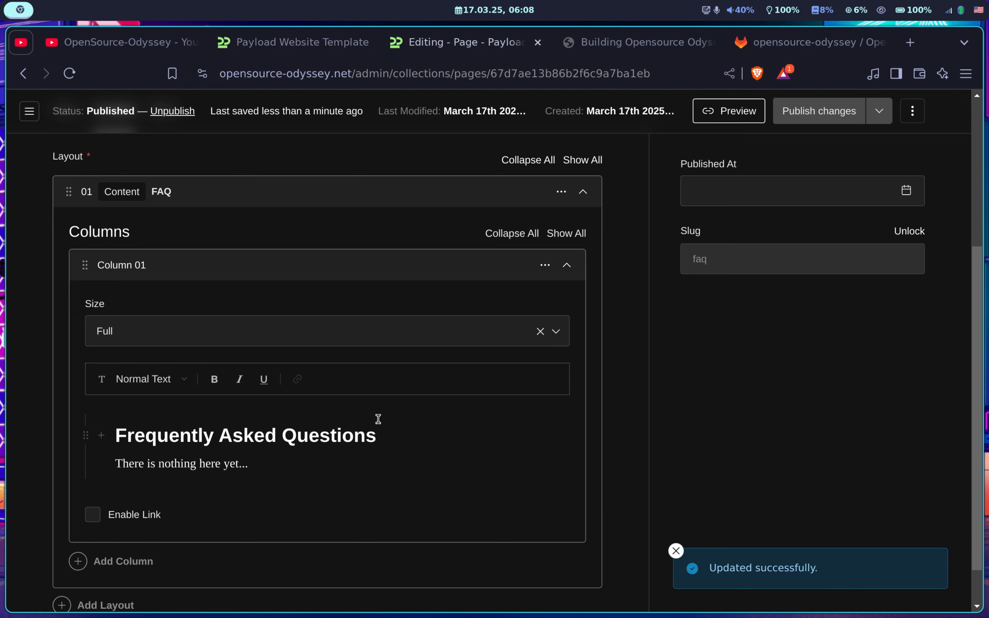
- Set the FAQ page's SEO title to "FAQ - get your questions answered | Opensource-Odyssey"
{"action": "scroll", "coordinate": [378, 417], "scroll_direction": "down", "scroll_amount": 1}
{"action": "scroll", "coordinate": [378, 416], "scroll_direction": "up", "scroll_amount": 5}
{"action": "scroll", "coordinate": [379, 423], "scroll_direction": "up", "scroll_amount": 2}
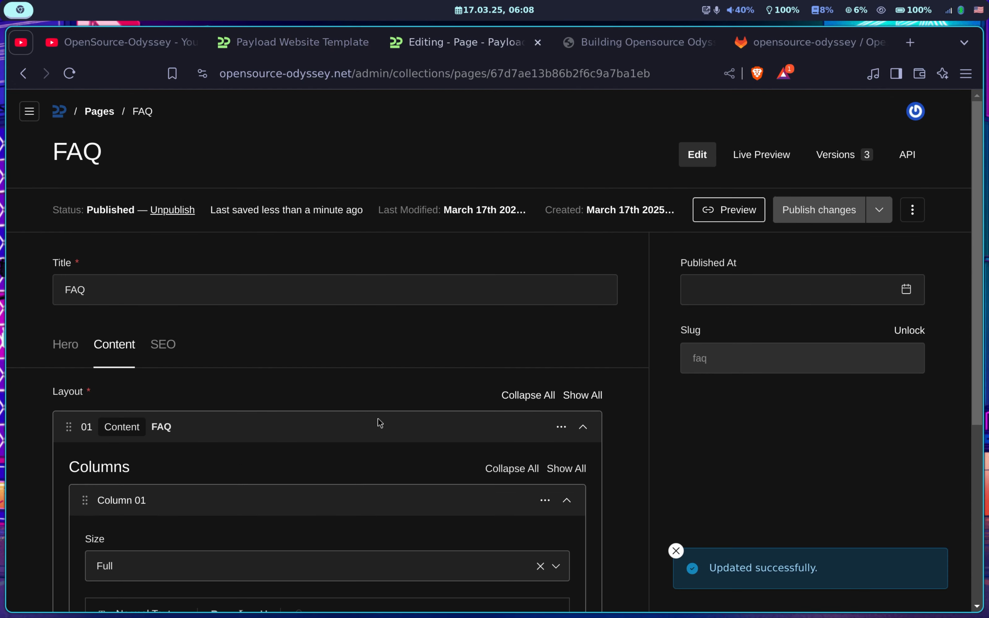
{"action": "left_click", "coordinate": [163, 345]}
{"action": "left_click", "coordinate": [327, 463]}
{"action": "type", "text": "FAQ - get your questions answered | Opensource-Odyssey"}
- Write the SEO description "All the most frequent questions about the Opensource-Odyssey project on a single page for your conveniece." and save the page
{"action": "scroll", "coordinate": [280, 368], "scroll_direction": "down", "scroll_amount": 5}
{"action": "left_click", "coordinate": [267, 373]}
{"action": "type", "text": "All the most frequent questions about the Opensource-Odyssey project on a single page for your conveniece."}
{"action": "key", "text": "ctrl+s"}
{"action": "scroll", "coordinate": [703, 308], "scroll_direction": "up", "scroll_amount": 10}
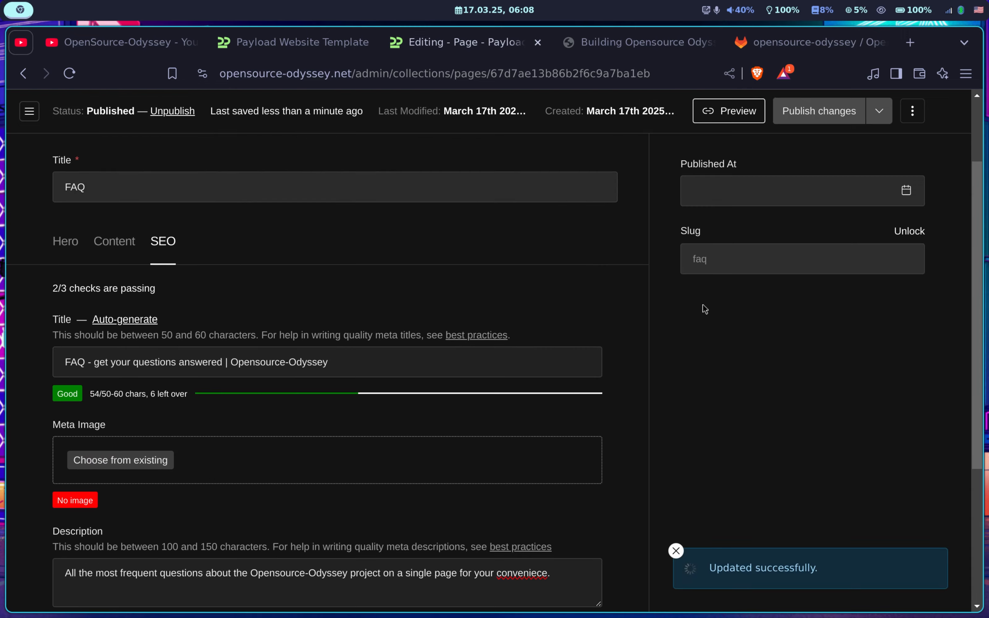
{"action": "left_click", "coordinate": [98, 111]}
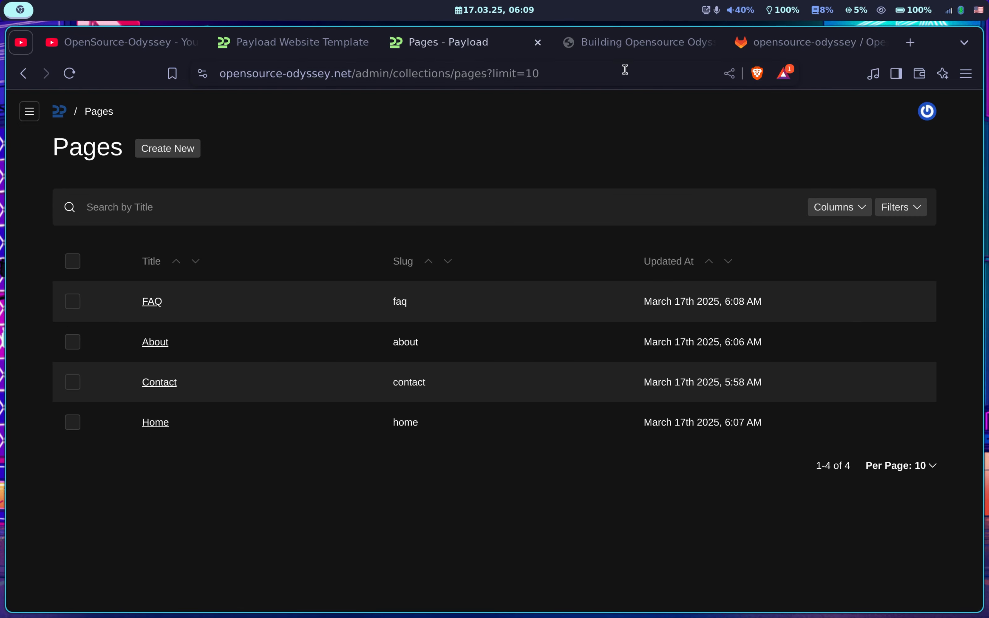
- Advance the presentation to the Header slide and examine the header of the published About page
{"action": "left_click", "coordinate": [630, 43]}
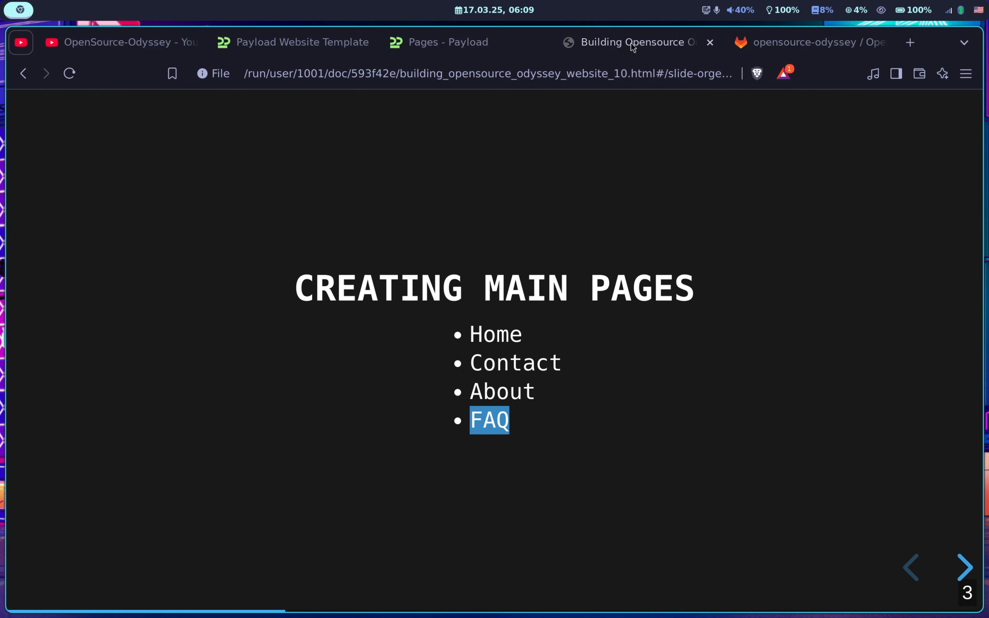
{"action": "left_click", "coordinate": [682, 200]}
{"action": "key", "text": "Right"}
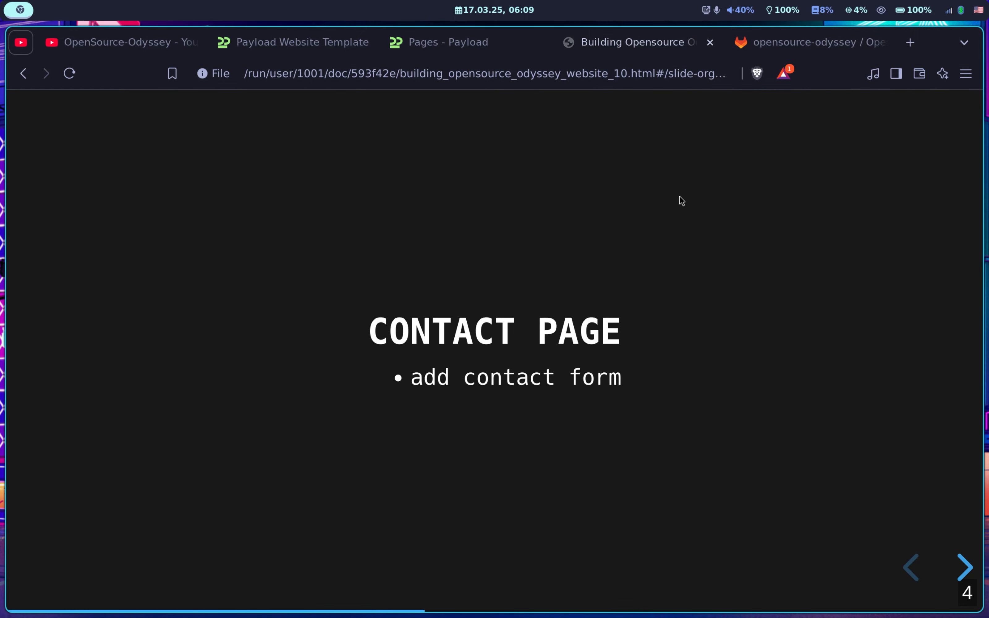
{"action": "key", "text": "Right"}
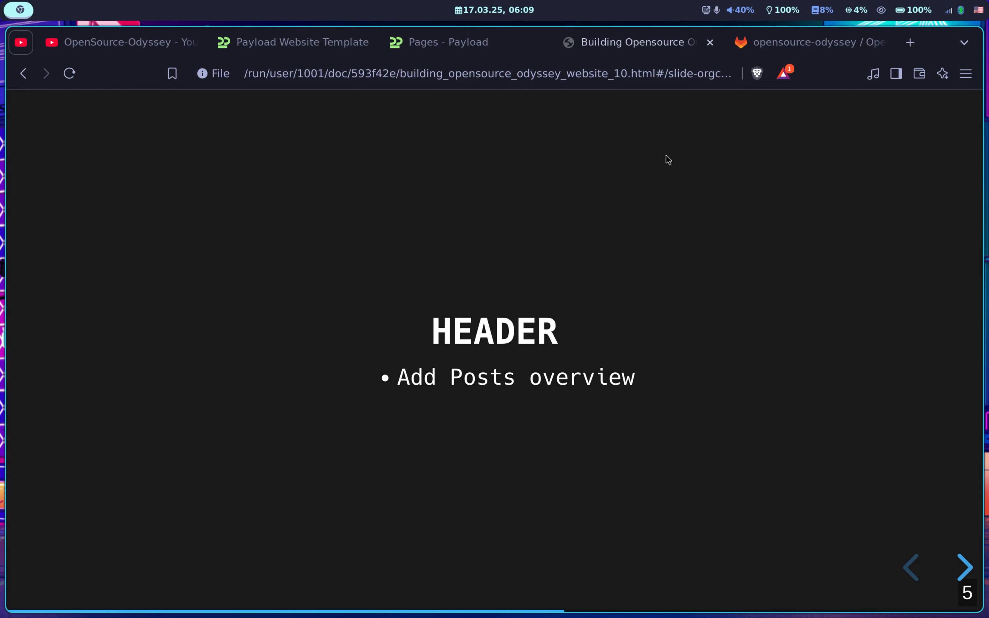
{"action": "key", "text": "ctrl+3"}
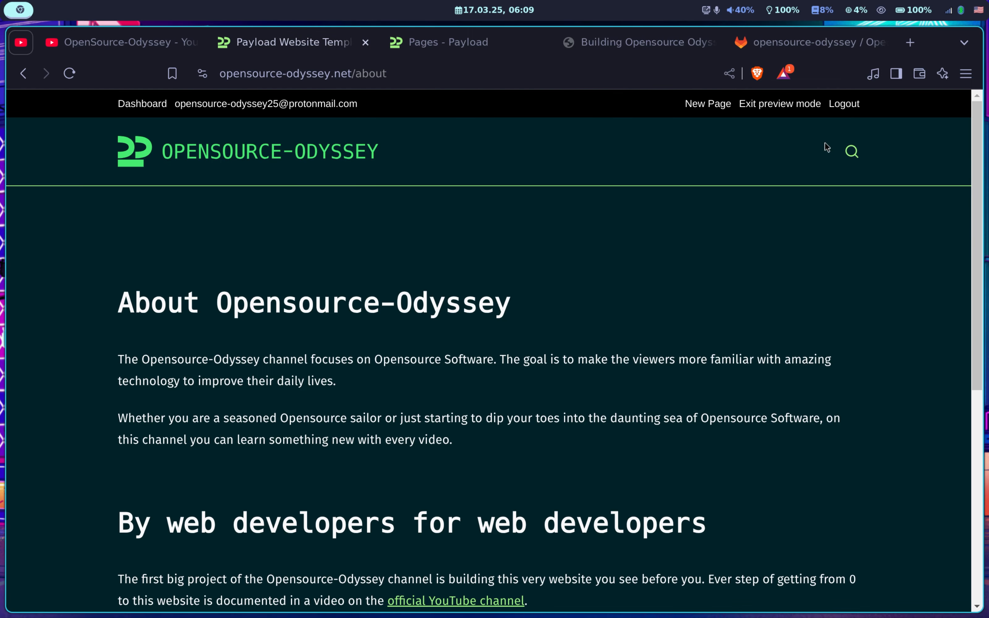
{"action": "scroll", "coordinate": [424, 192], "scroll_direction": "down", "scroll_amount": 2}
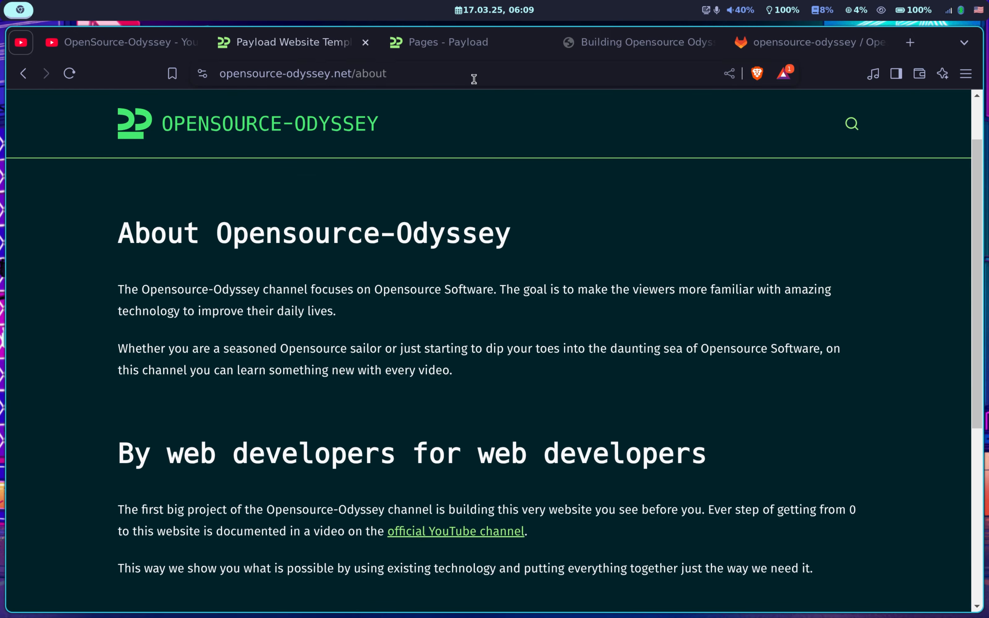
- Add a nav item to the Header global that links to the custom URL /posts
{"action": "left_click", "coordinate": [497, 52]}
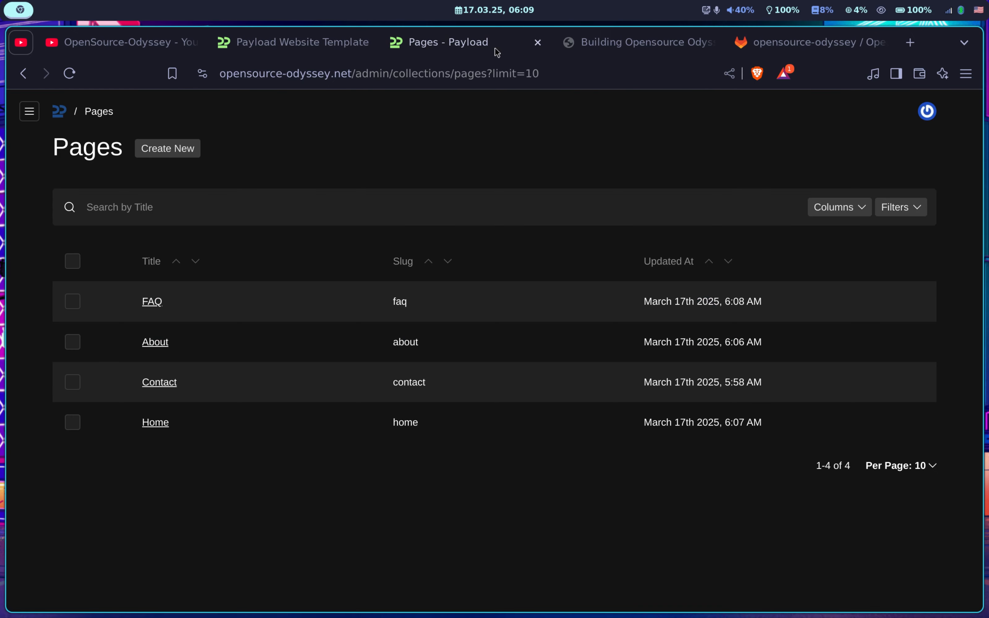
{"action": "left_click", "coordinate": [30, 113]}
{"action": "left_click", "coordinate": [39, 375]}
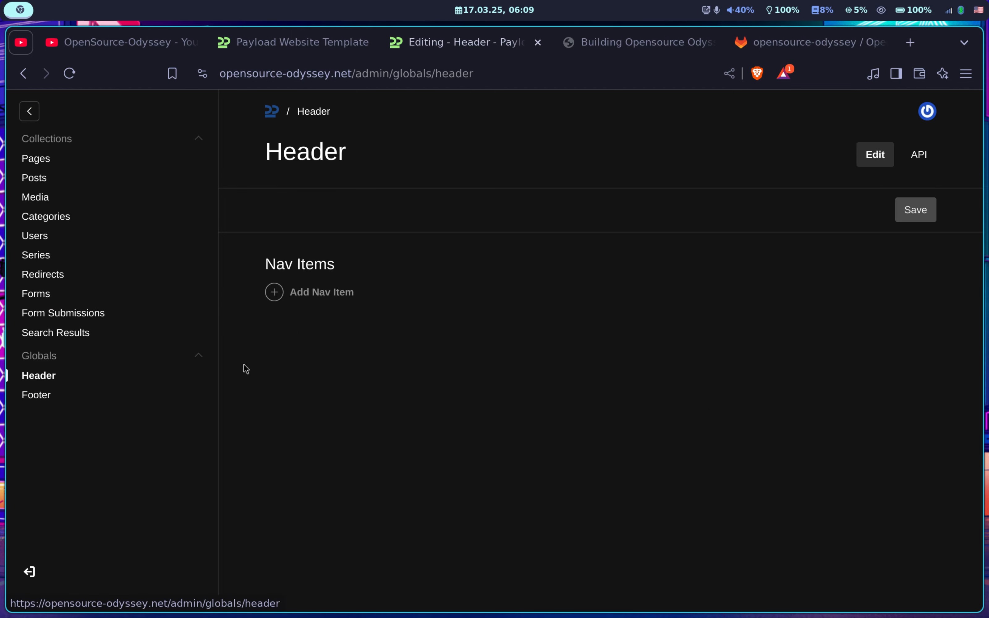
{"action": "double_click", "coordinate": [296, 291]}
{"action": "left_click", "coordinate": [378, 384]}
{"action": "left_click", "coordinate": [415, 442]}
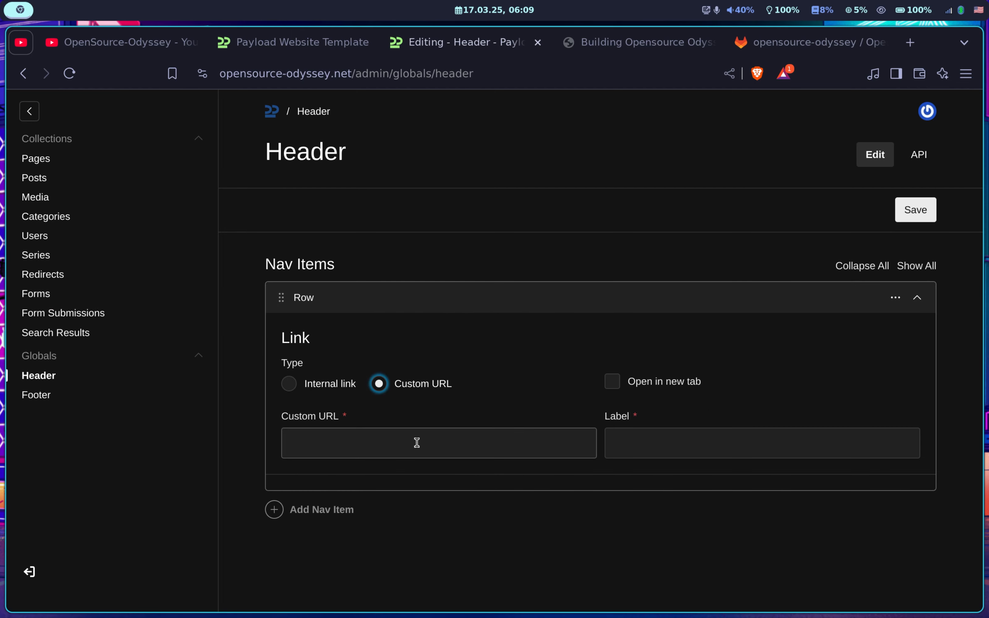
{"action": "type", "text": "/posts"}
- Label the new header nav item "All posts" and save the header
{"action": "left_click", "coordinate": [673, 435]}
{"action": "type", "text": "View"}
{"action": "key", "text": "BackSpace"}
{"action": "key", "text": "BackSpace"}
{"action": "key", "text": "BackSpace"}
{"action": "key", "text": "BackSpace"}
{"action": "type", "text": "All posts"}
{"action": "key", "text": "ctrl+s"}
- Reload the website, follow the All posts link in its header, and check the Posts page
{"action": "left_click", "coordinate": [294, 42]}
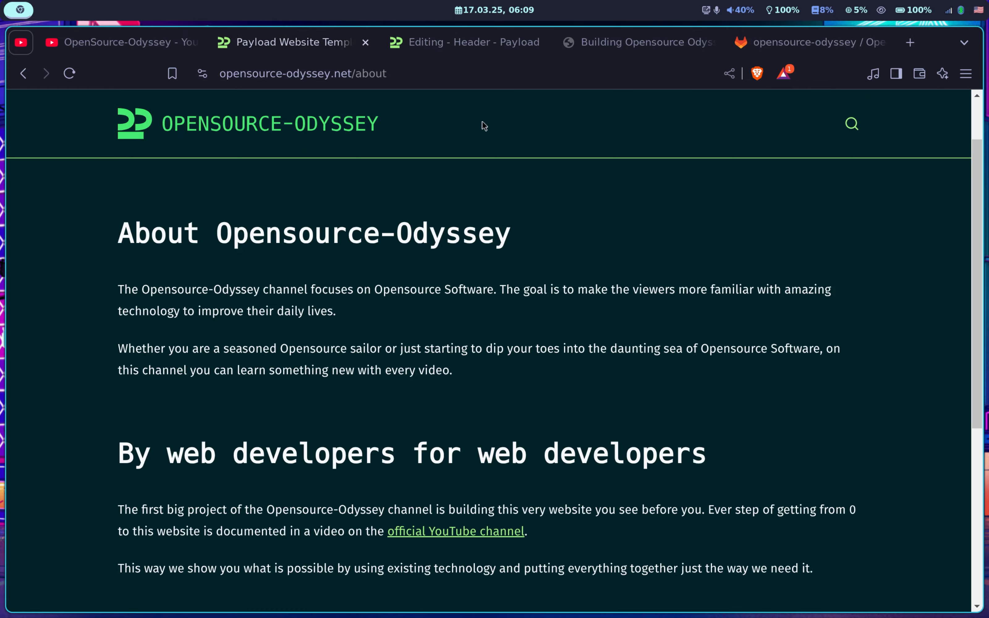
{"action": "key", "text": "ctrl+r"}
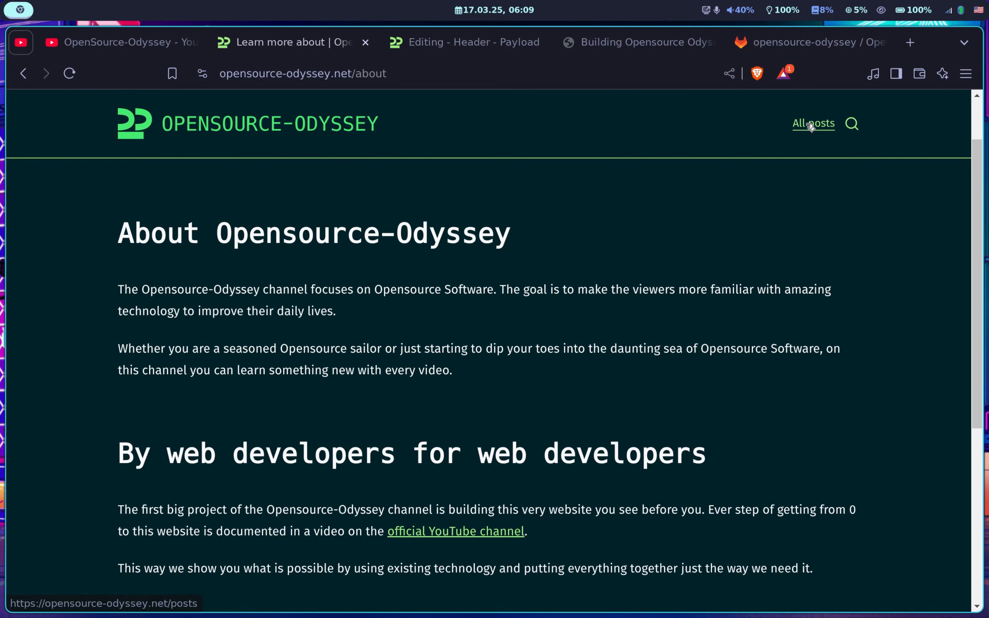
{"action": "left_click", "coordinate": [810, 124]}
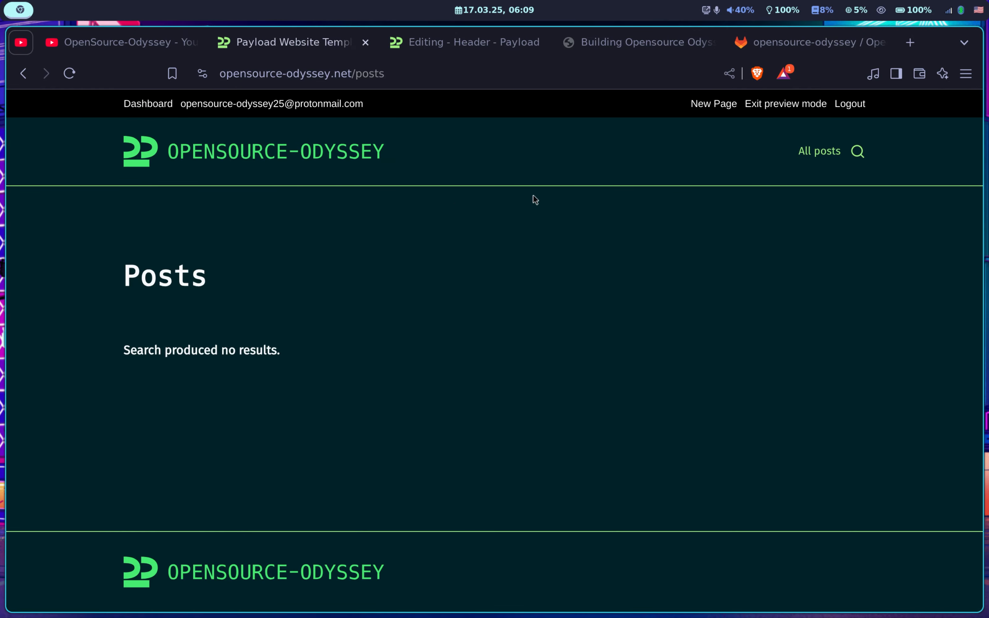
{"action": "triple_click", "coordinate": [221, 346]}
{"action": "left_click", "coordinate": [223, 310]}
{"action": "left_click", "coordinate": [471, 44]}
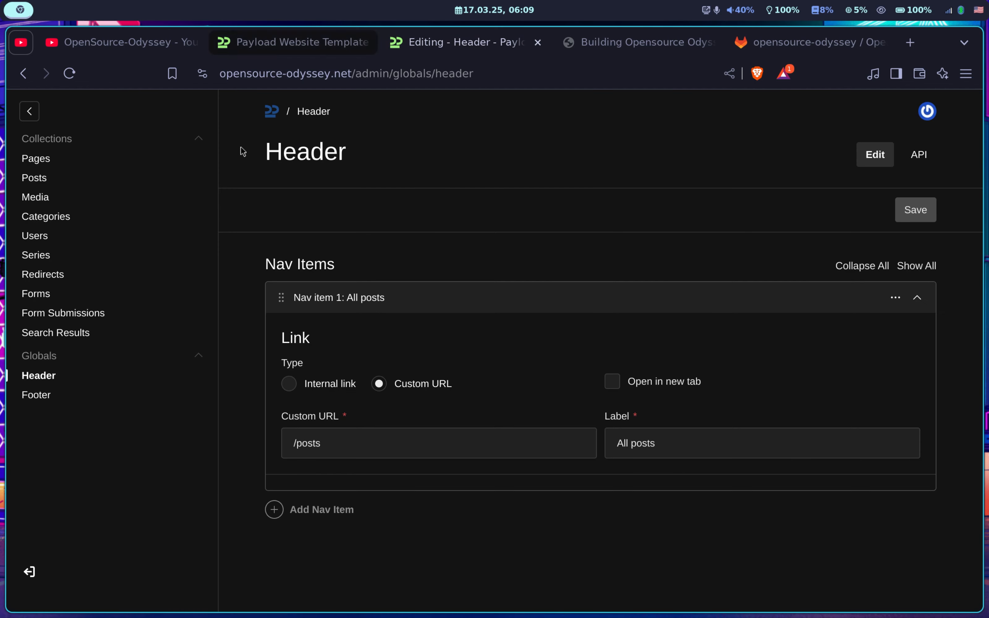
{"action": "left_click", "coordinate": [297, 54]}
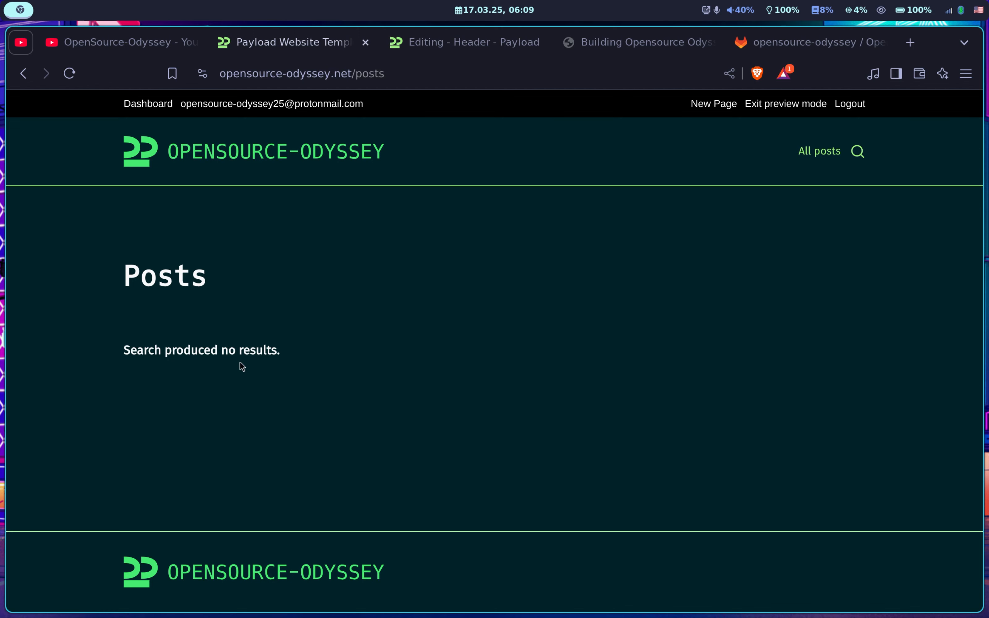
- Review the presentation's Footer slide for the planned links and open the Footer global for editing
{"action": "key", "text": "ctrl+Tab"}
{"action": "key", "text": "ctrl+Tab"}
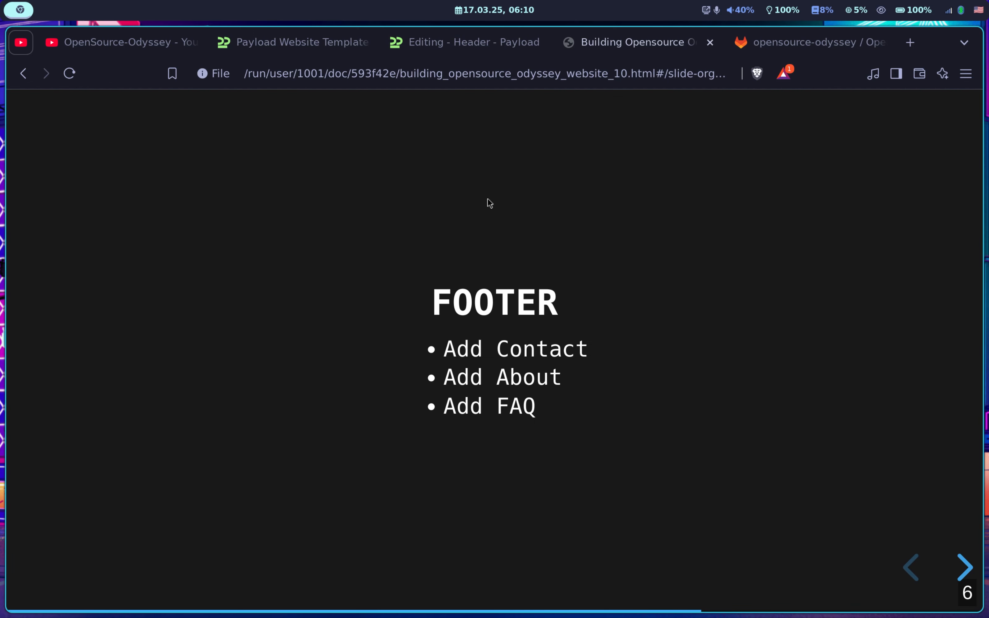
{"action": "left_click", "coordinate": [316, 45]}
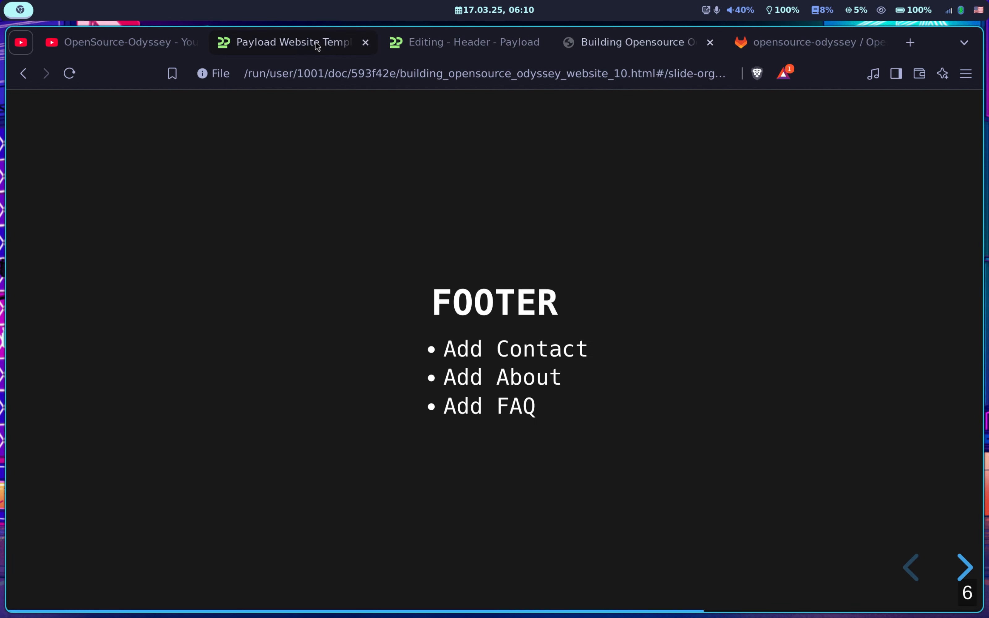
{"action": "key", "text": "ctrl+Tab"}
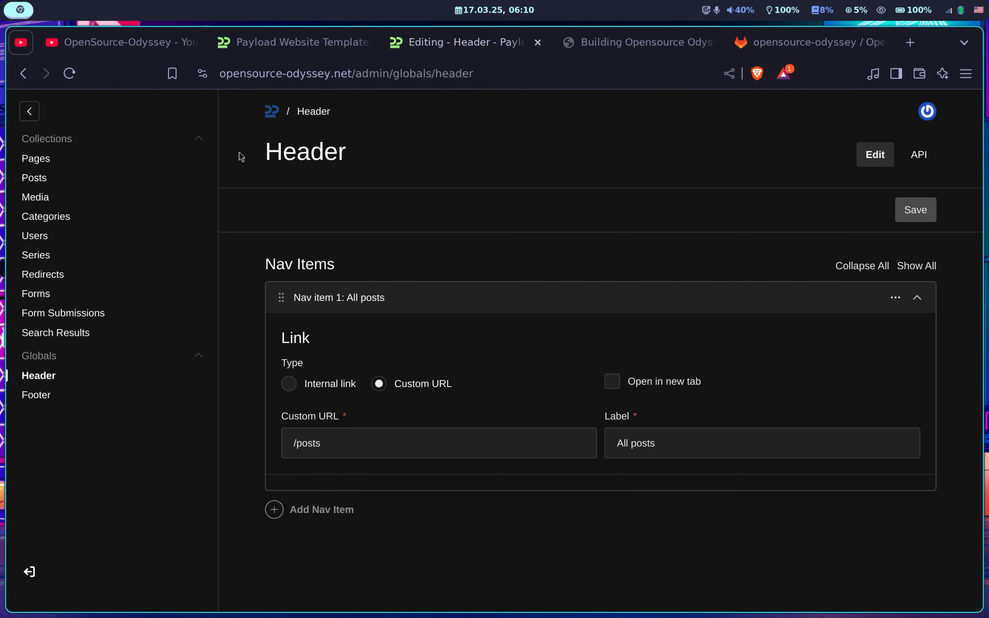
{"action": "left_click", "coordinate": [41, 393]}
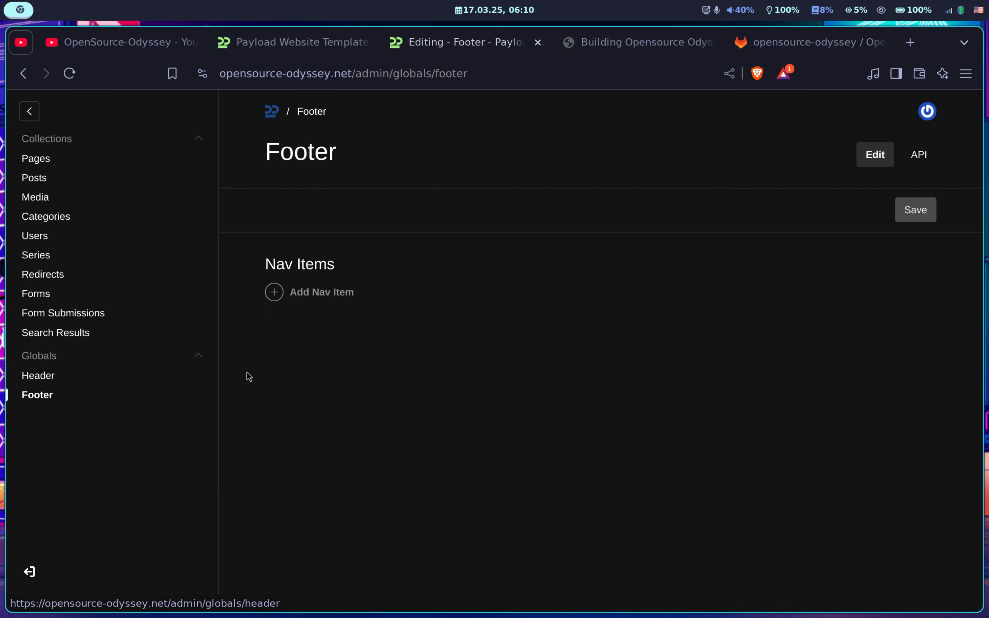
- Add footer nav items labelled "Leave some feedback", "About Opensource-Odyssey" and "FAQ" that link to their internal pages, and save the footer
{"action": "left_click", "coordinate": [322, 291]}
{"action": "left_click", "coordinate": [330, 449]}
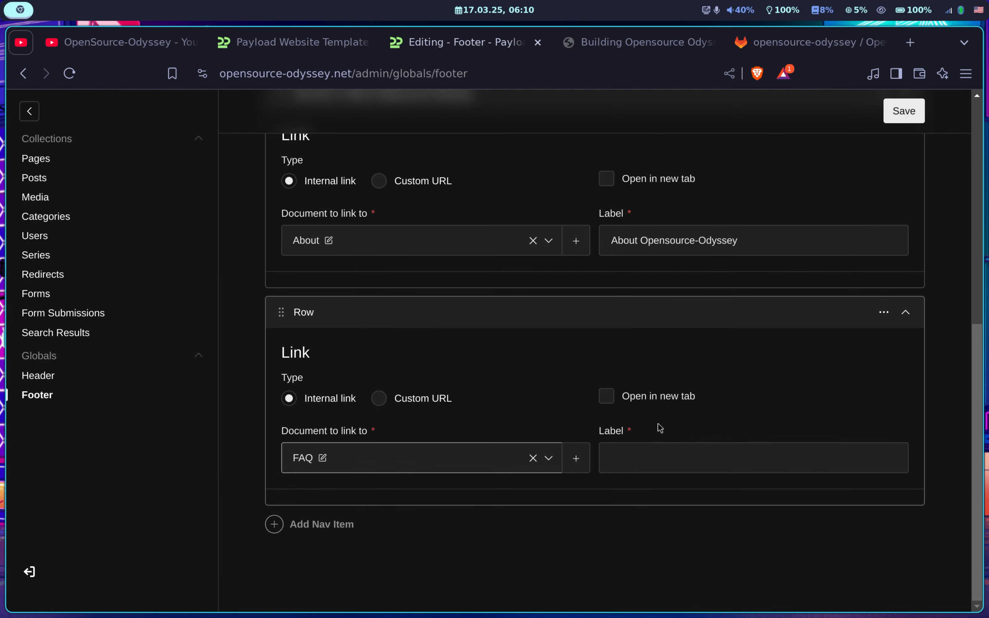
{"action": "left_click", "coordinate": [662, 458]}
{"action": "type", "text": "FAQ"}
{"action": "key", "text": "ctrl+s"}
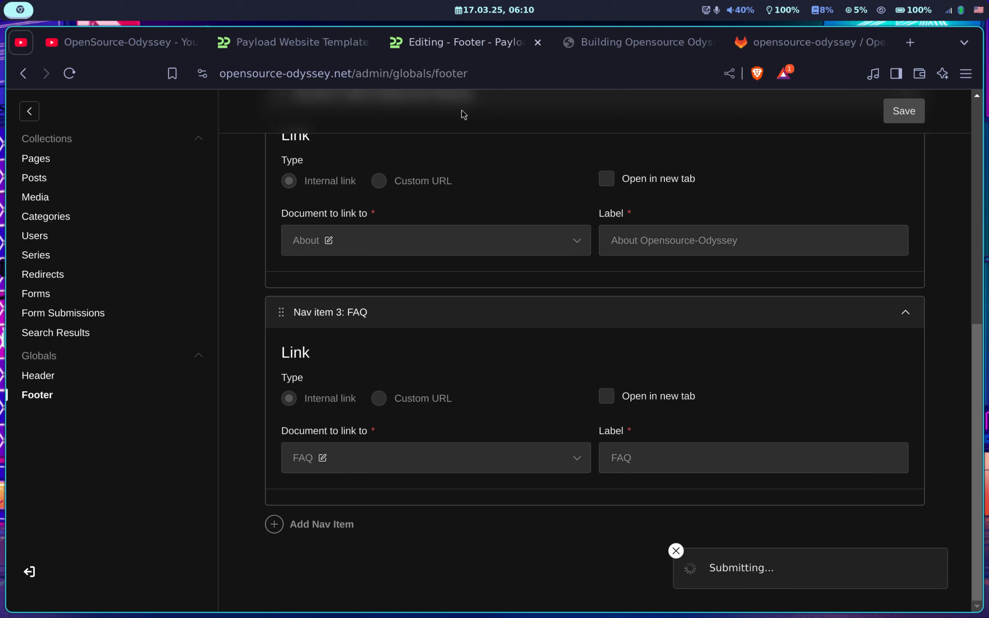
- Reload the website to check its footer links, view the presentation's Series slide, and return to the website
{"action": "left_click", "coordinate": [309, 42]}
{"action": "key", "text": "ctrl+r"}
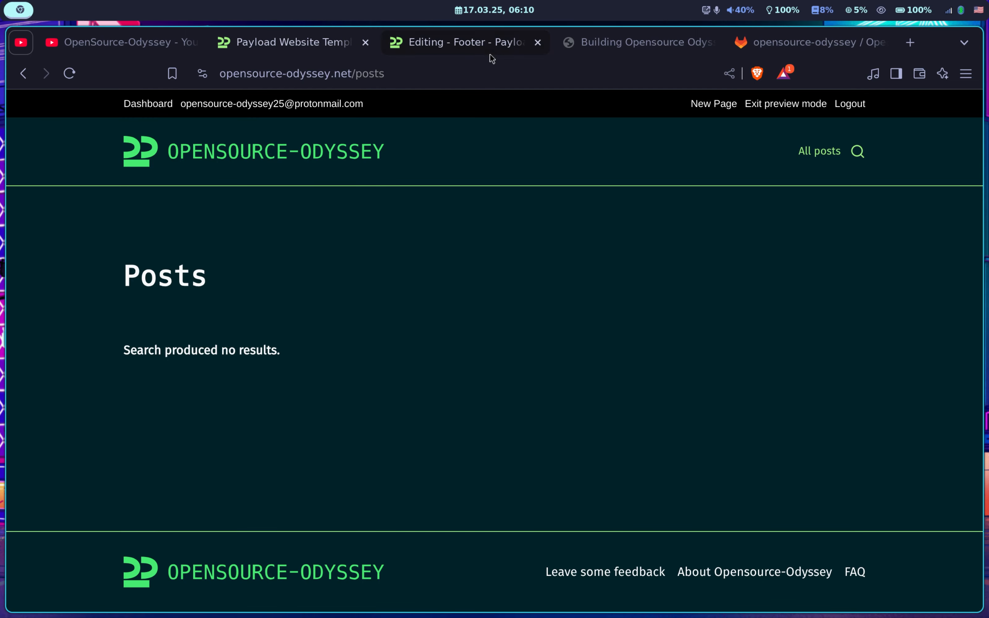
{"action": "key", "text": "ctrl+Tab"}
{"action": "key", "text": "ctrl+Tab"}
{"action": "key", "text": "Right"}
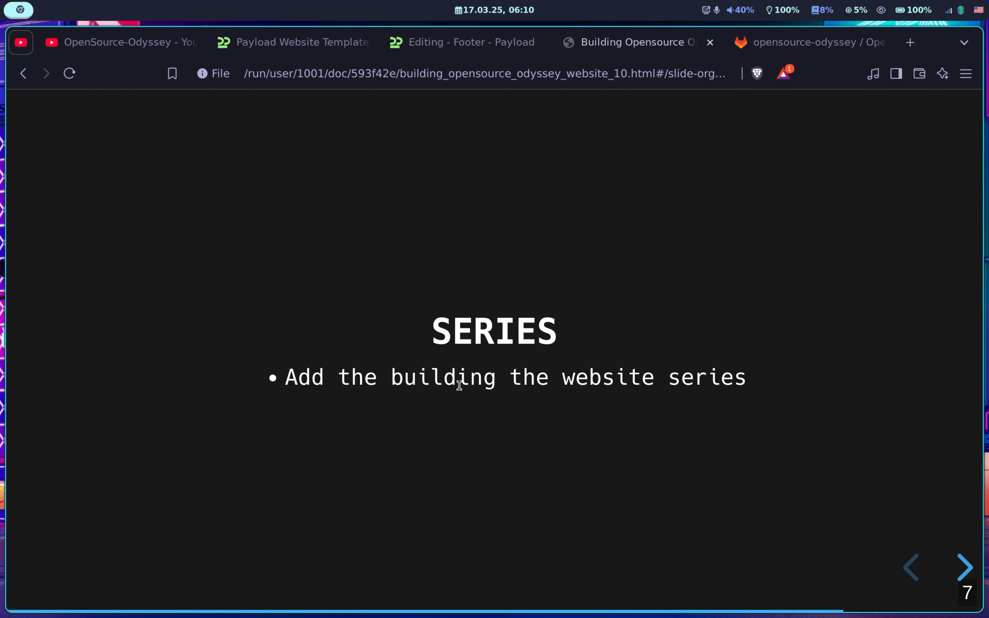
{"action": "left_click", "coordinate": [321, 52]}
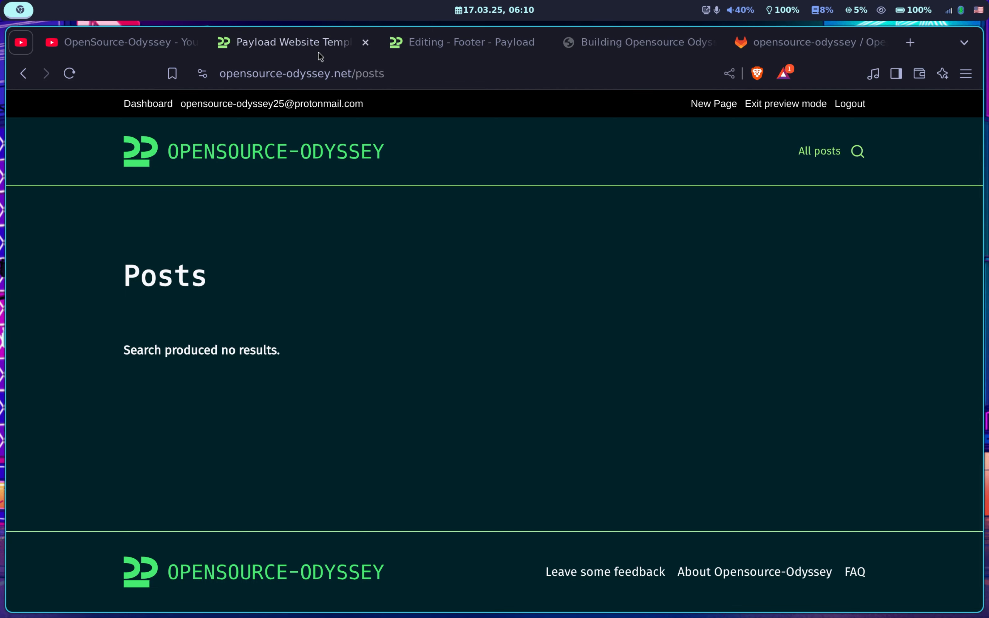
- Create a series titled "Building the Opensource-Odyssey website" and start uploading a new media file as its cover image
{"action": "left_click", "coordinate": [458, 44]}
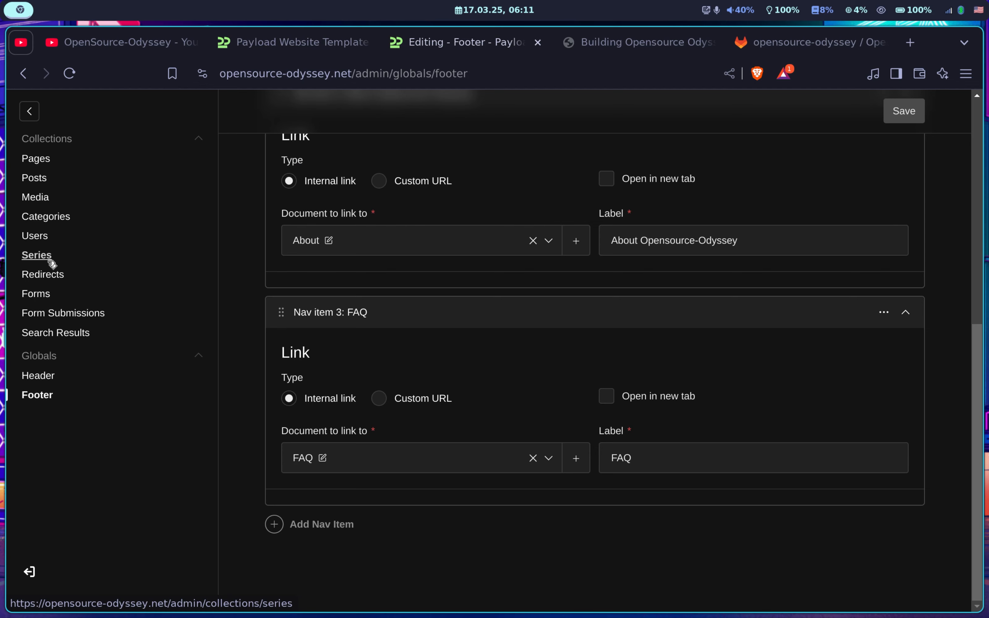
{"action": "left_click", "coordinate": [25, 258]}
{"action": "left_click", "coordinate": [302, 289]}
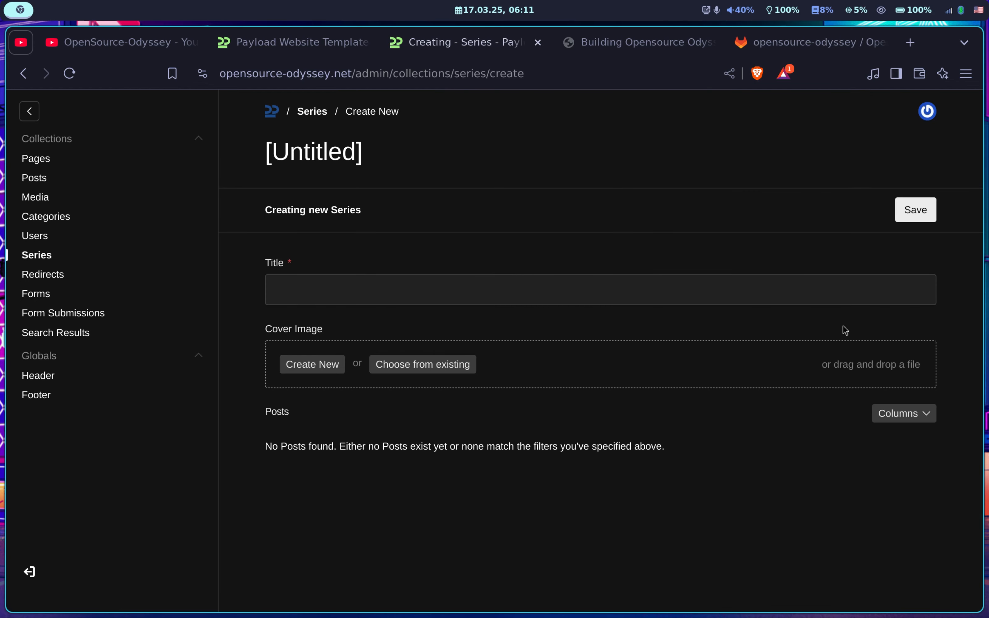
{"action": "left_click", "coordinate": [592, 286]}
{"action": "type", "text": "Building the Opensource-Odyssey website"}
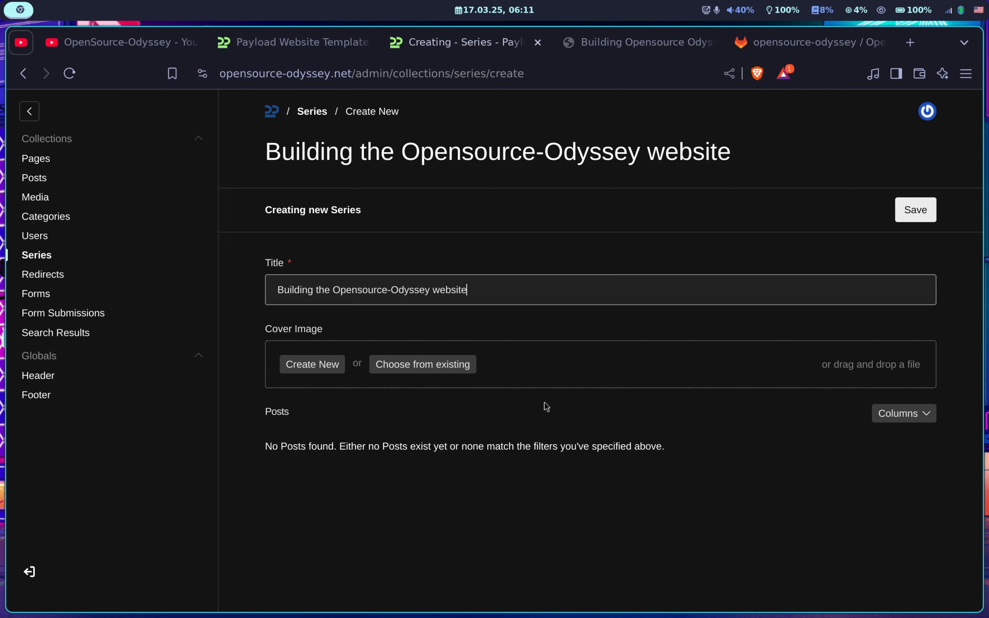
{"action": "left_click", "coordinate": [313, 365]}
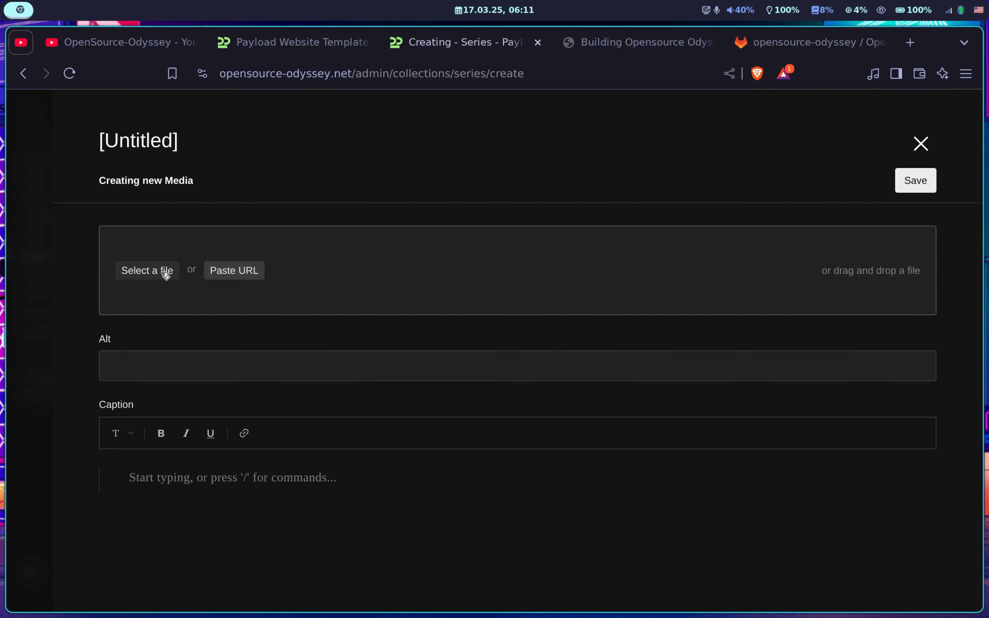
{"action": "left_click", "coordinate": [166, 275]}
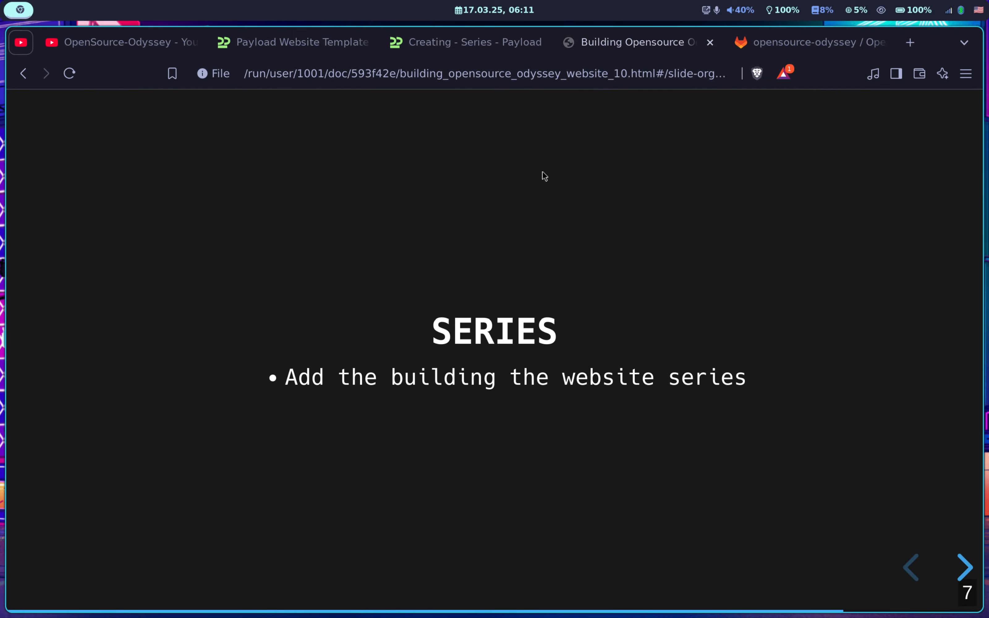
- Advance the presentation, check the channel's YouTube video list, and move the post editor into its own window beside it
{"action": "key", "text": "Right"}
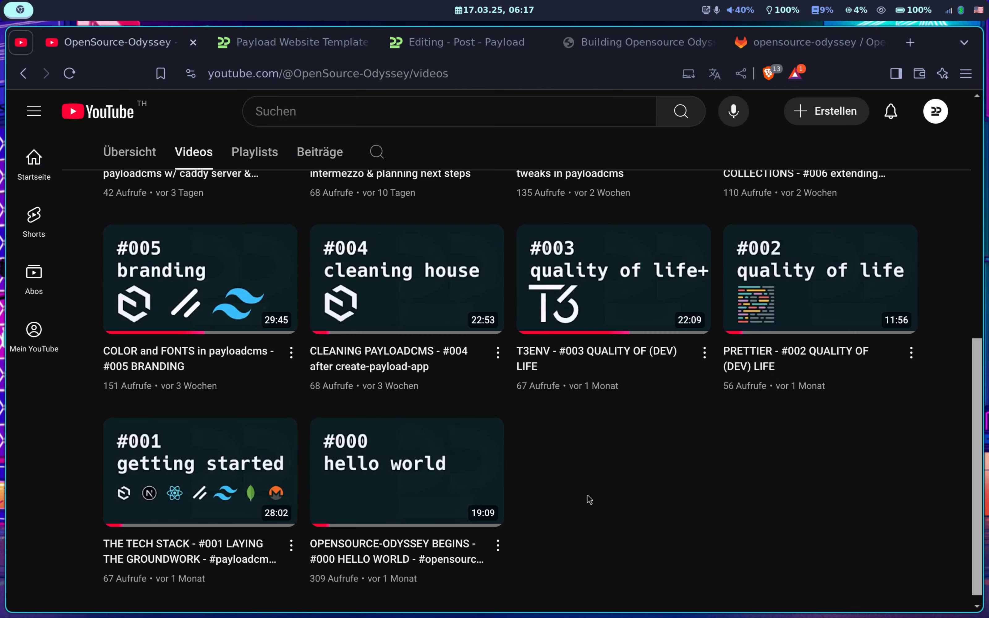
{"action": "scroll", "coordinate": [605, 499], "scroll_direction": "up", "scroll_amount": 2}
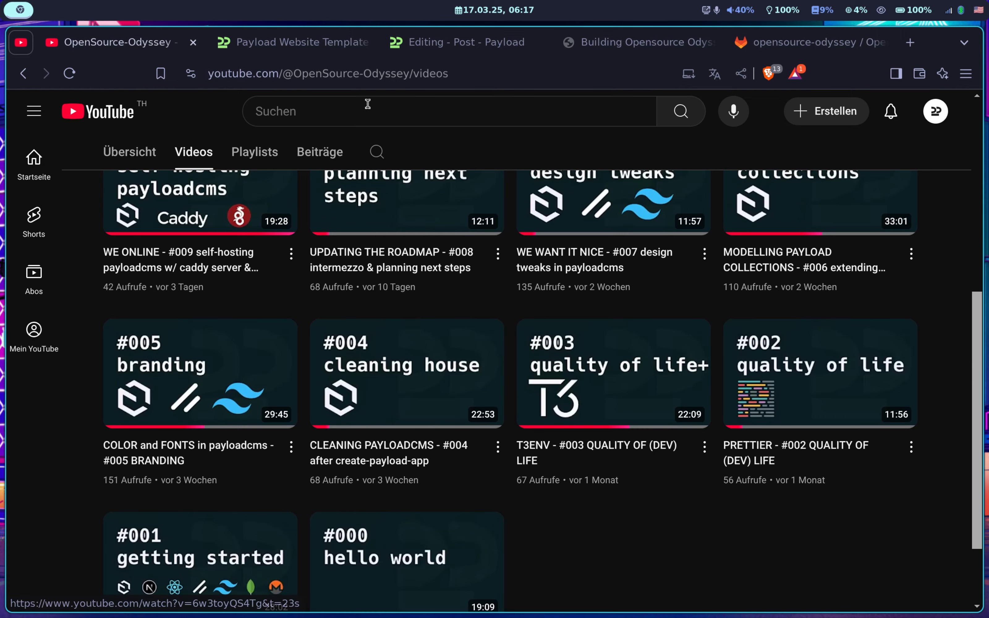
{"action": "left_click_drag", "start_coordinate": [455, 42], "coordinate": [760, 122]}
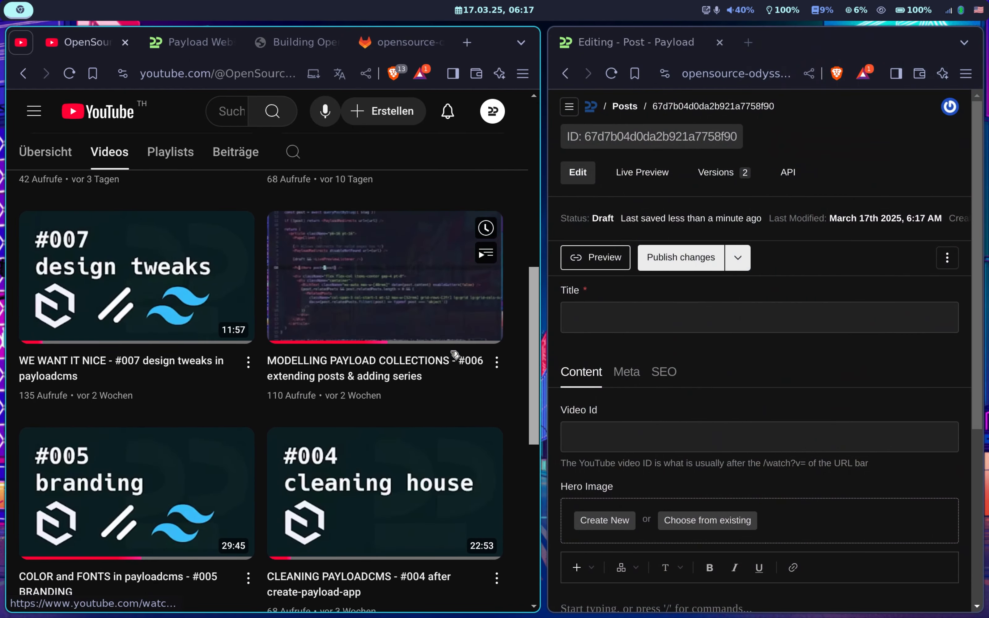
- Find the oldest video in the YouTube list and title the new post "#000 - hello world"
{"action": "scroll", "coordinate": [453, 354], "scroll_direction": "down", "scroll_amount": 10}
{"action": "left_click", "coordinate": [716, 316]}
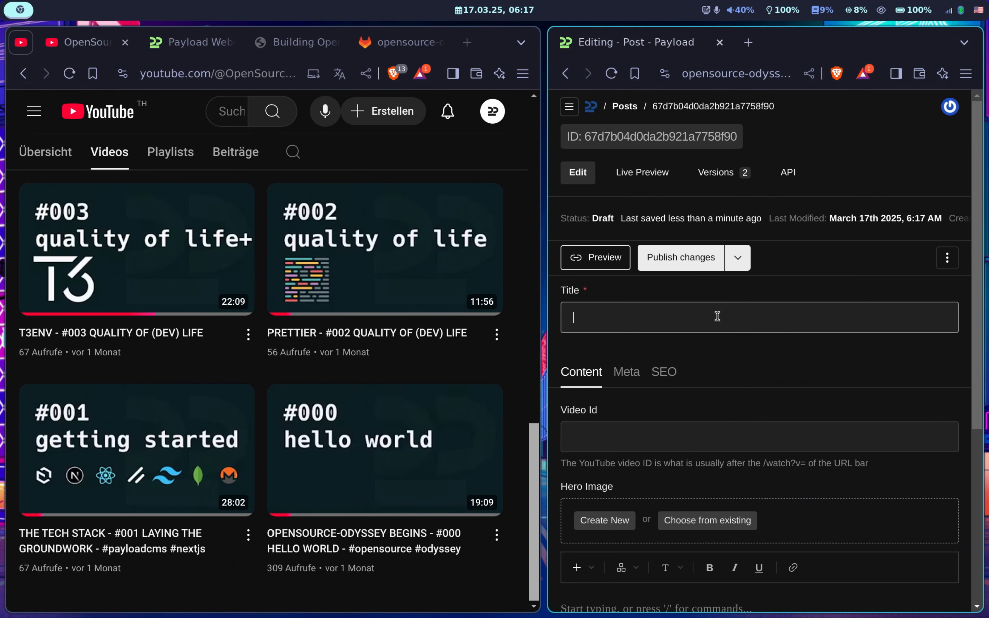
{"action": "type", "text": "#000 - hello world"}
{"action": "key", "text": "Tab"}
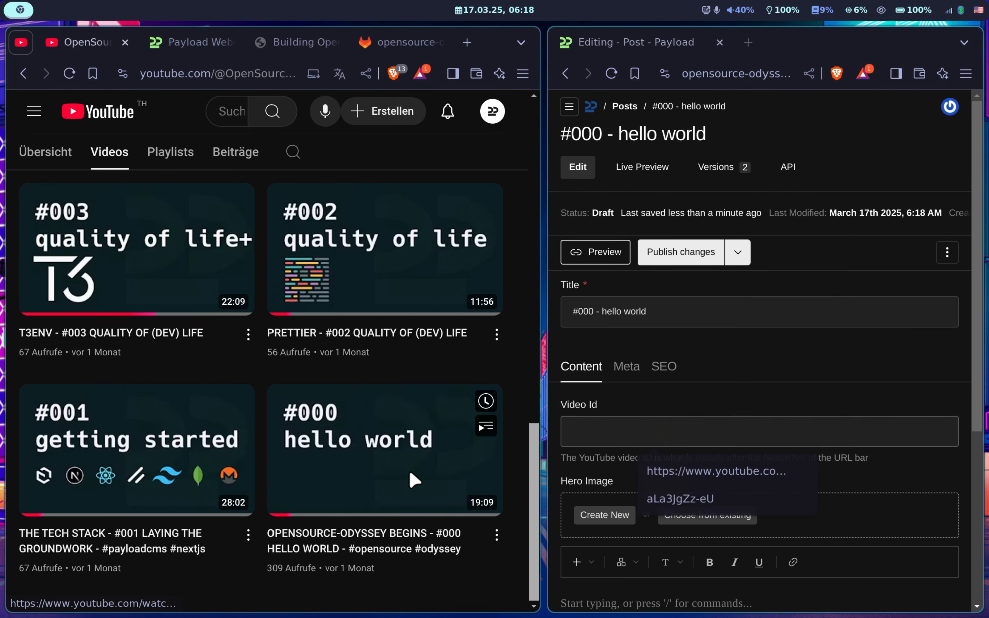
- Copy the #000 hello world video's link into the post's Video Id field and strip its trailing time parameter
{"action": "right_click", "coordinate": [420, 458]}
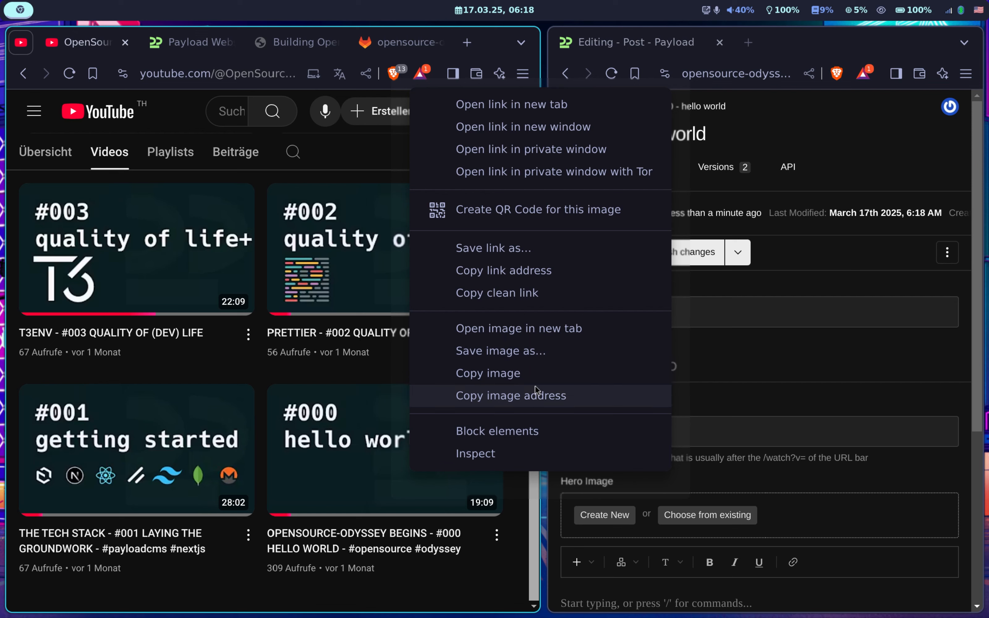
{"action": "left_click", "coordinate": [547, 275]}
{"action": "left_click", "coordinate": [639, 431]}
{"action": "key", "text": "ctrl+v"}
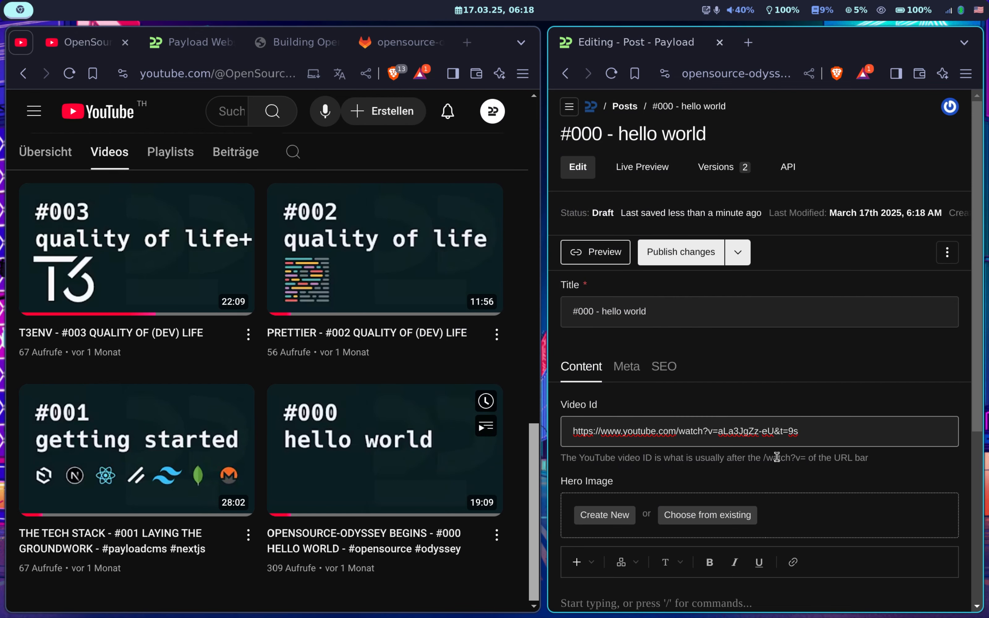
{"action": "key", "text": "BackSpace"}
{"action": "key", "text": "BackSpace"}
{"action": "key", "text": "BackSpace"}
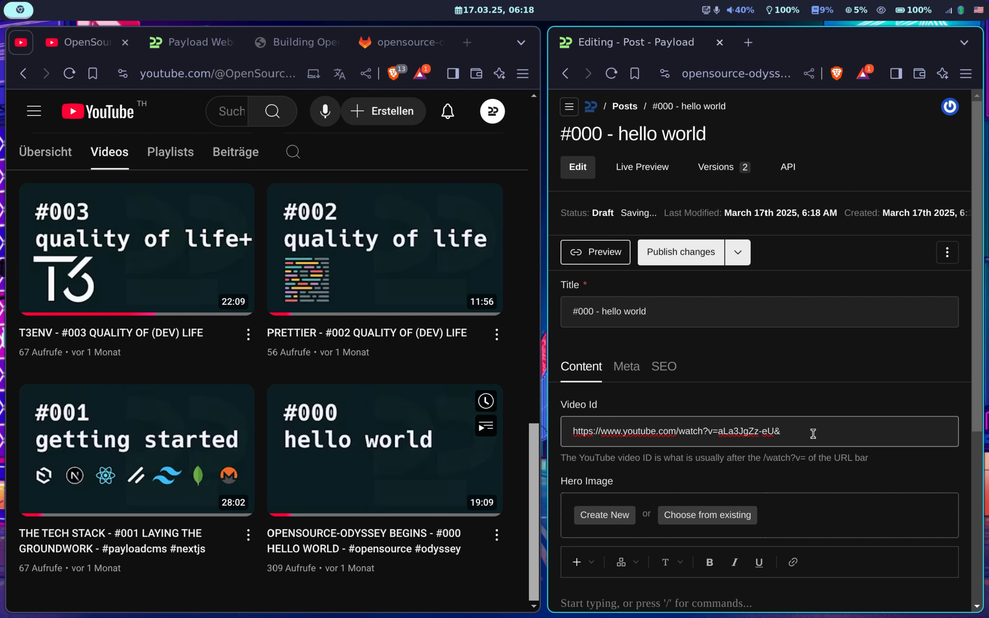
{"action": "left_click_drag", "start_coordinate": [718, 432], "coordinate": [801, 434]}
- Publish the "#000 - hello world" post and check its Content fields for validation errors
{"action": "scroll", "coordinate": [804, 435], "scroll_direction": "down", "scroll_amount": 5}
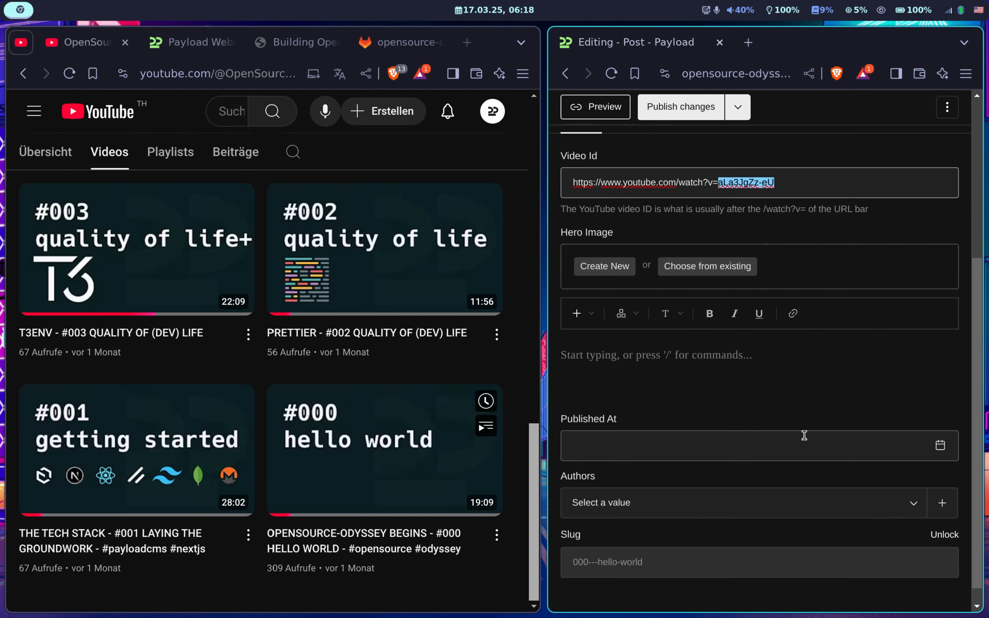
{"action": "scroll", "coordinate": [751, 247], "scroll_direction": "up", "scroll_amount": 3}
{"action": "left_click", "coordinate": [699, 163]}
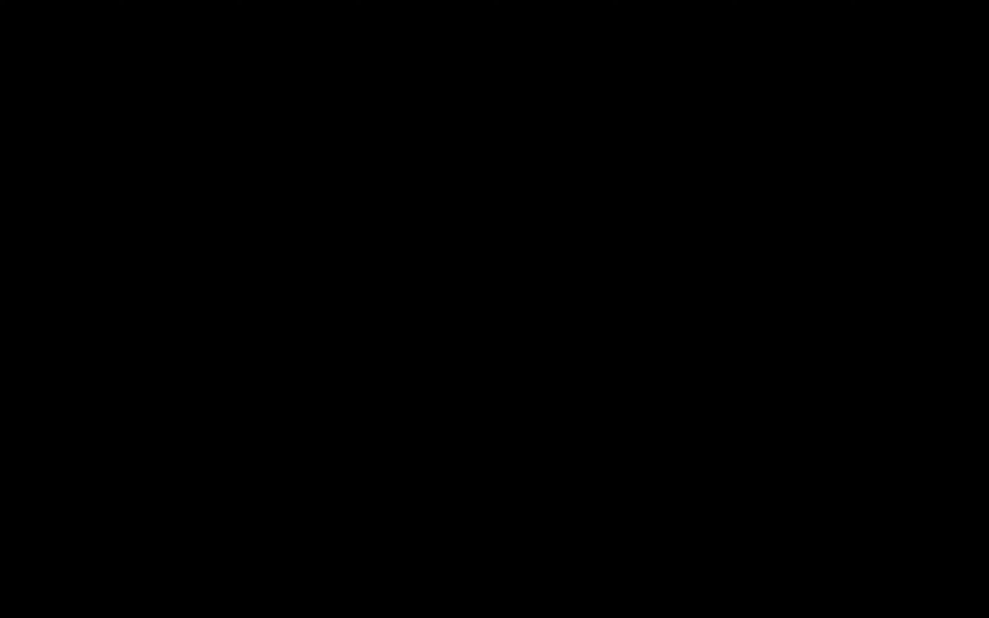
{"action": "scroll", "coordinate": [375, 232], "scroll_direction": "up", "scroll_amount": 5}
{"action": "scroll", "coordinate": [662, 321], "scroll_direction": "down", "scroll_amount": 5}
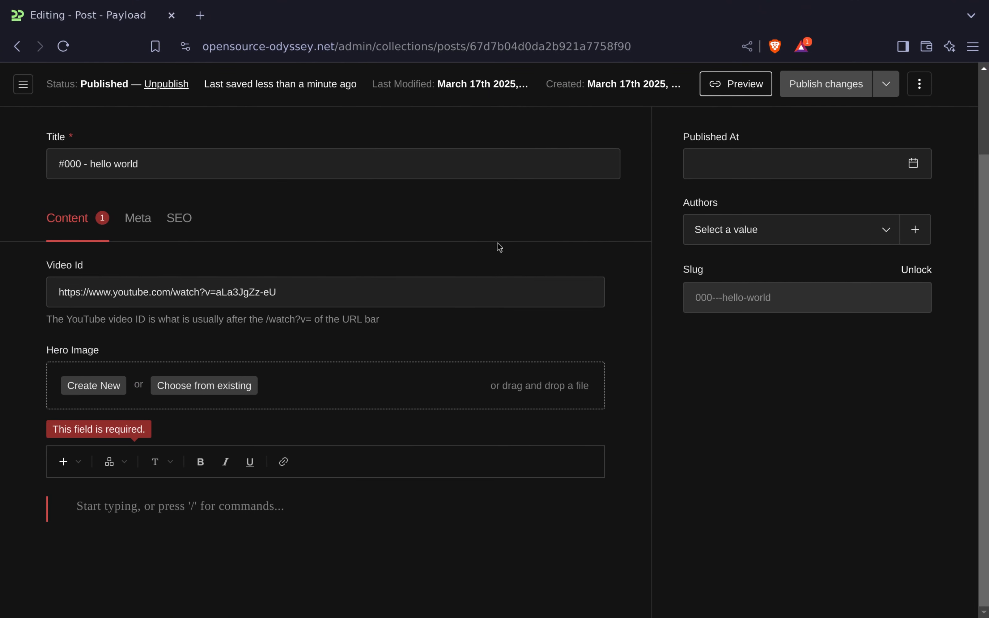
{"action": "left_click", "coordinate": [187, 506]}
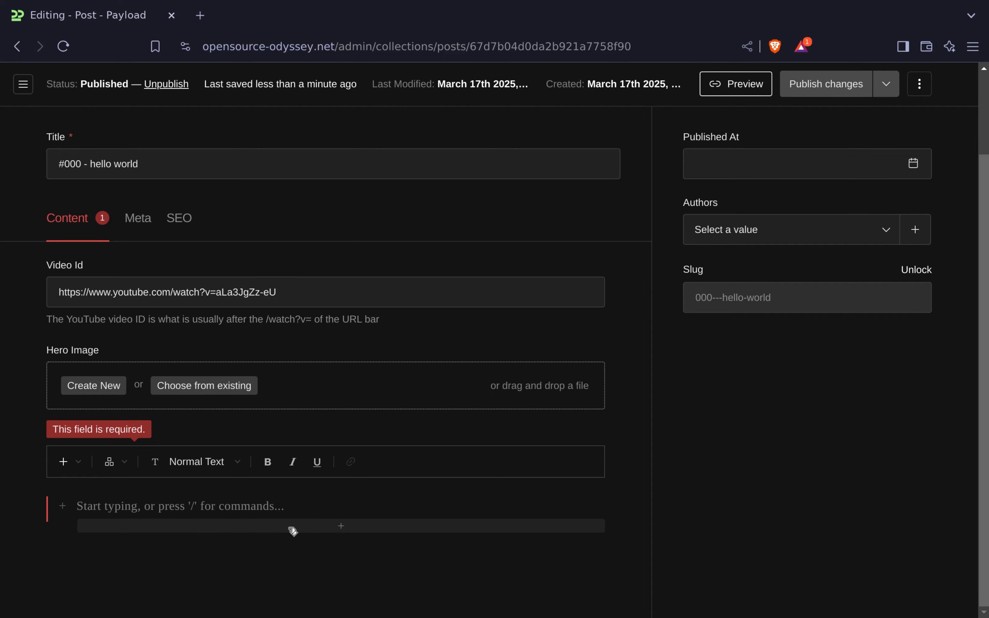
{"action": "scroll", "coordinate": [293, 531], "scroll_direction": "up", "scroll_amount": 1}
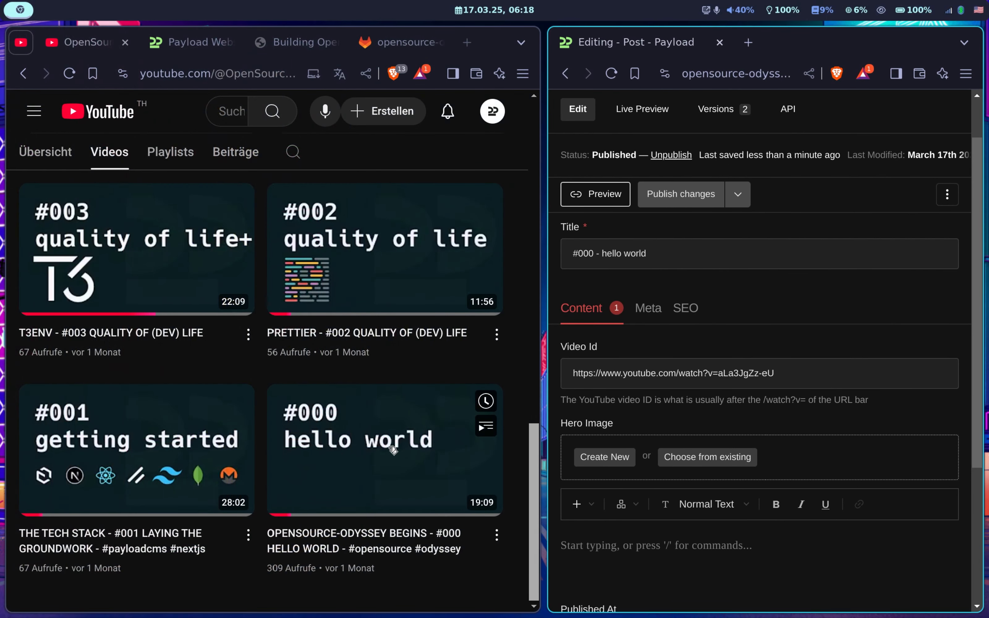
- Open the #000 hello world video in a new tab and copy the Timestamps section of its description into the post's content
{"action": "right_click", "coordinate": [393, 450]}
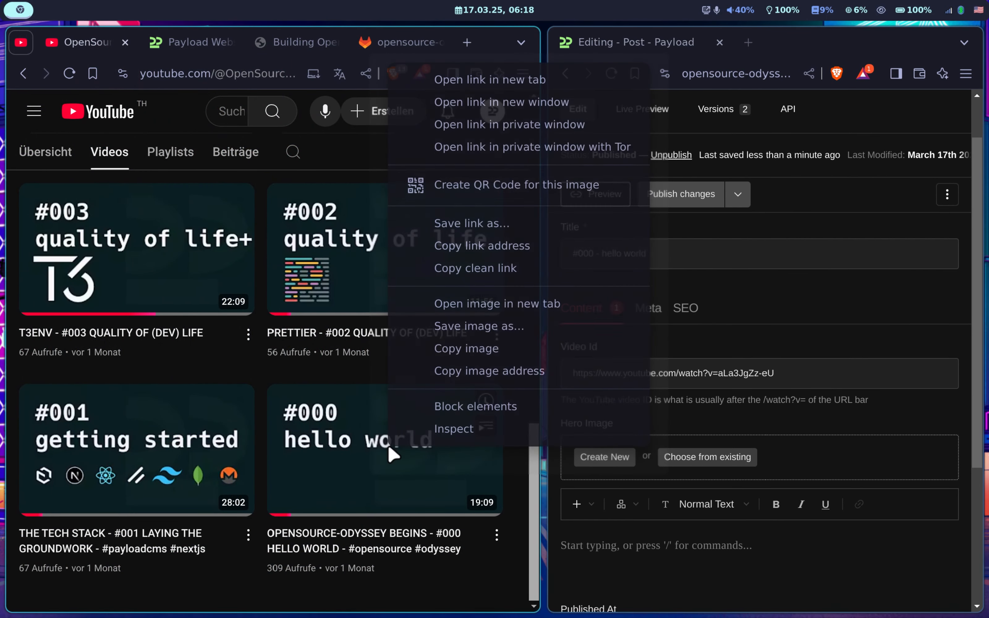
{"action": "left_click", "coordinate": [486, 79]}
{"action": "left_click", "coordinate": [155, 42]}
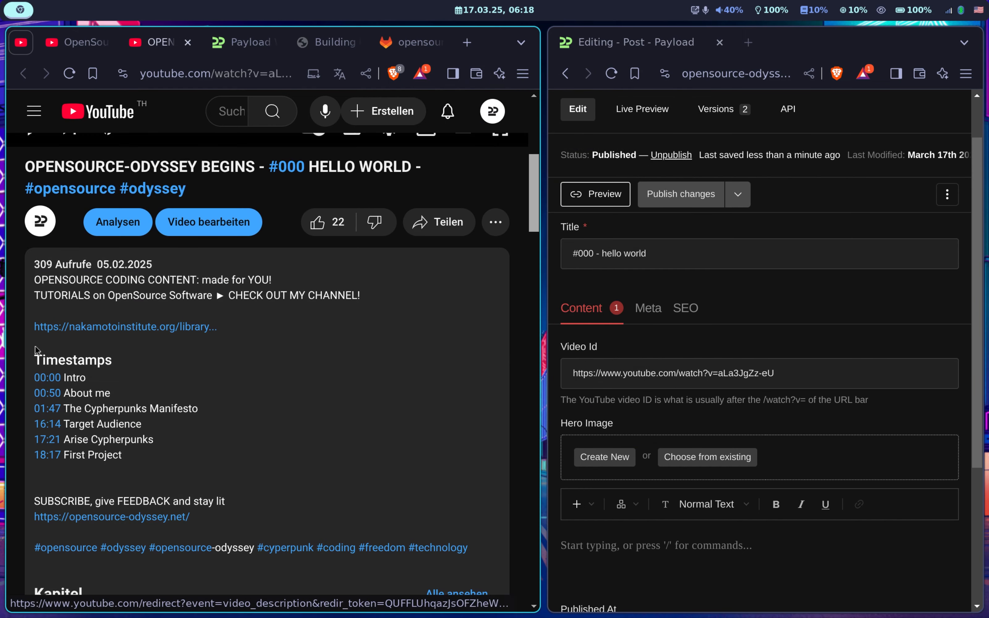
{"action": "left_click_drag", "start_coordinate": [34, 357], "coordinate": [244, 455]}
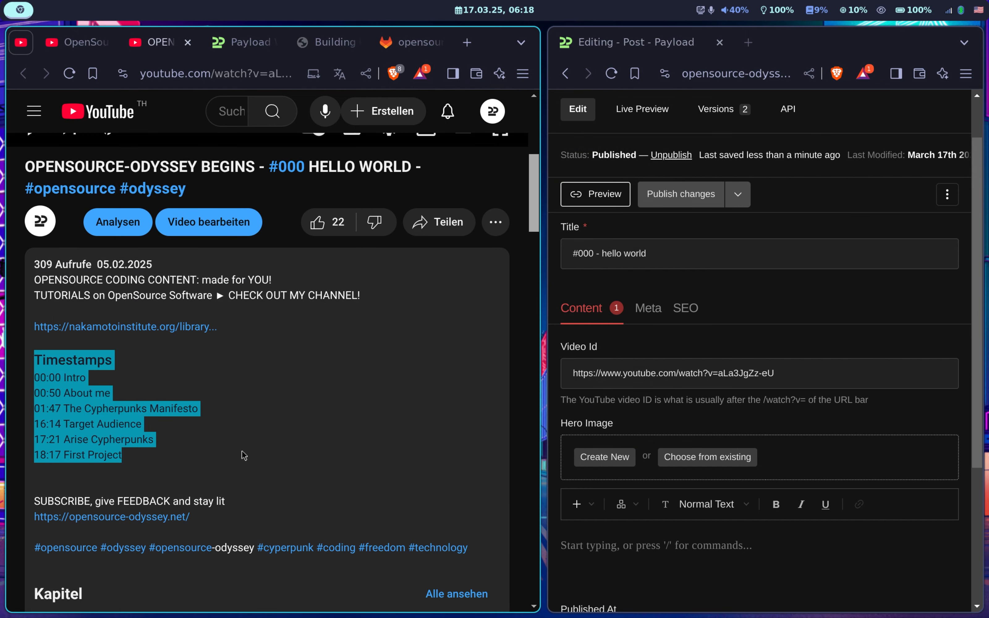
{"action": "key", "text": "ctrl+c"}
{"action": "left_click", "coordinate": [647, 545]}
{"action": "key", "text": "ctrl+v"}
- Enlarge the post editor to full screen and format the pasted Timestamps line as Heading 2
{"action": "left_click", "coordinate": [563, 461]}
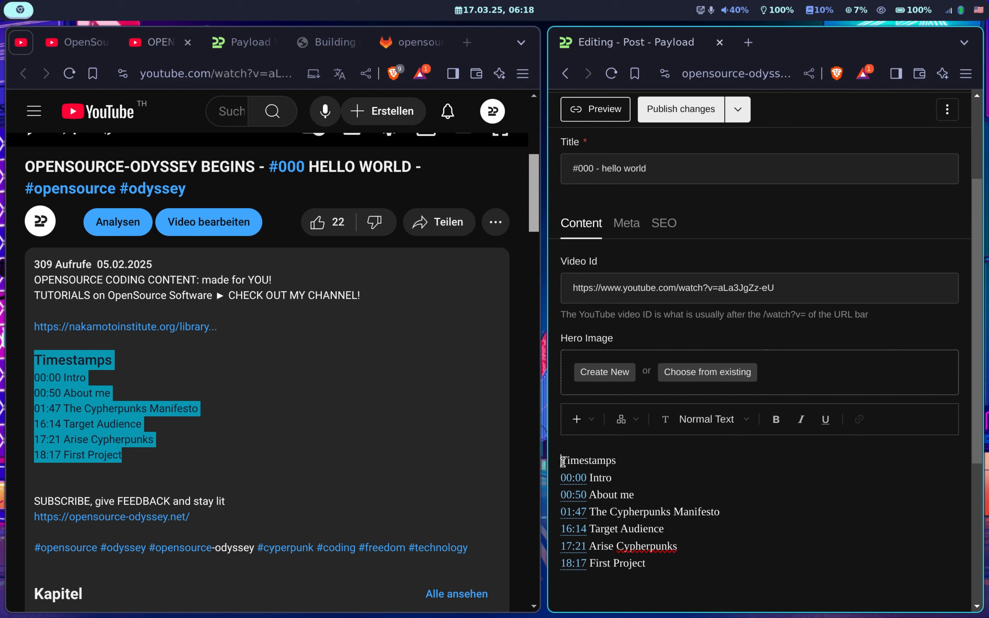
{"action": "left_click", "coordinate": [577, 419]}
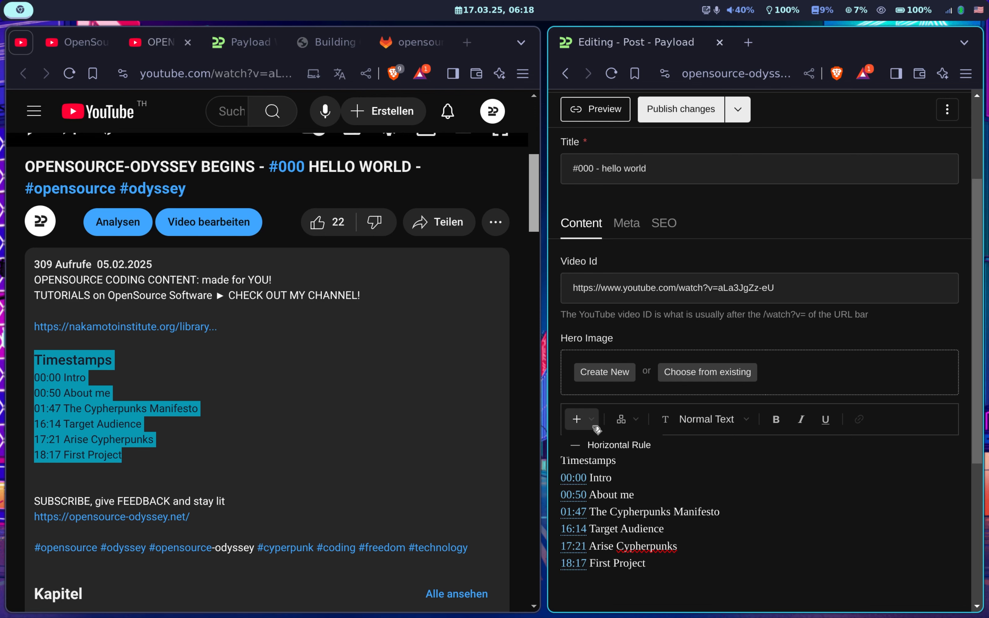
{"action": "key", "text": "shift+End"}
{"action": "key", "text": "super+f"}
{"action": "left_click", "coordinate": [236, 400]}
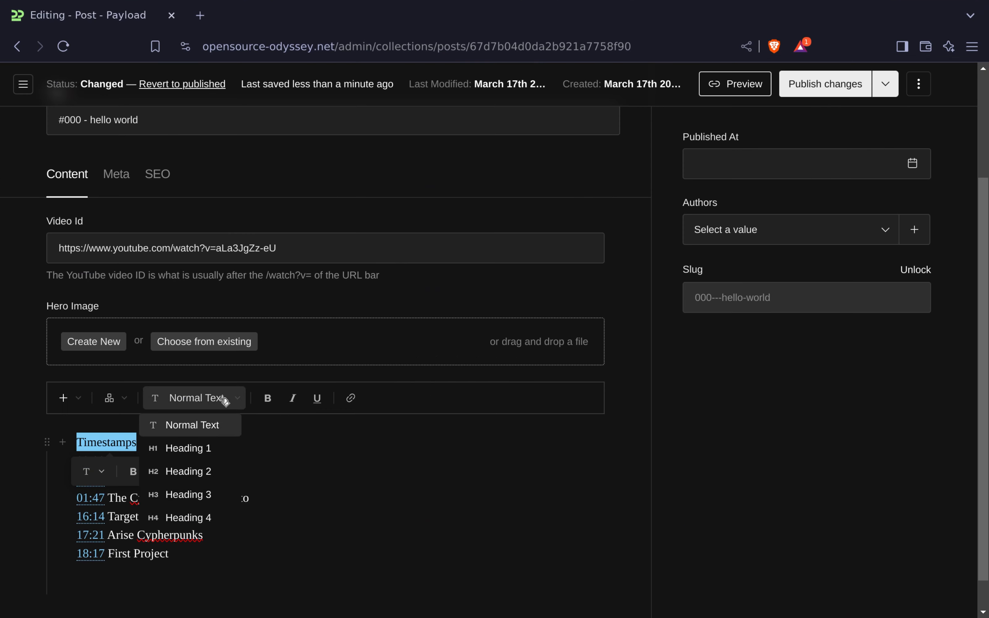
{"action": "left_click", "coordinate": [209, 472]}
{"action": "left_click", "coordinate": [310, 485]}
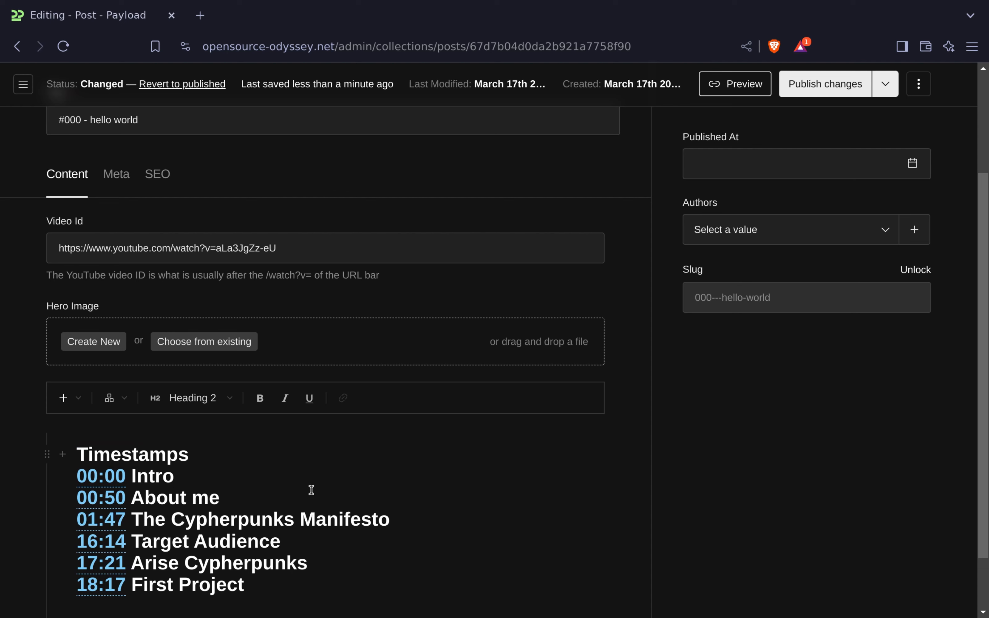
- Split the timestamp list from the Timestamps heading with a new paragraph and set the list to Normal Text
{"action": "triple_click", "coordinate": [311, 490]}
{"action": "left_click", "coordinate": [371, 458]}
{"action": "key", "text": "Return"}
{"action": "scroll", "coordinate": [342, 476], "scroll_direction": "down", "scroll_amount": 2}
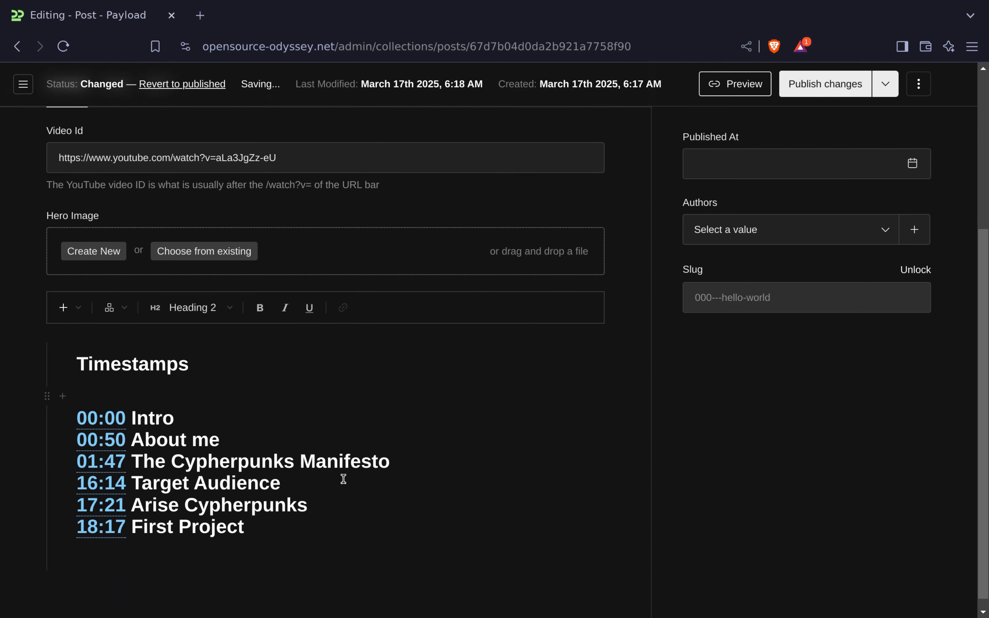
{"action": "left_click_drag", "start_coordinate": [264, 521], "coordinate": [53, 409]}
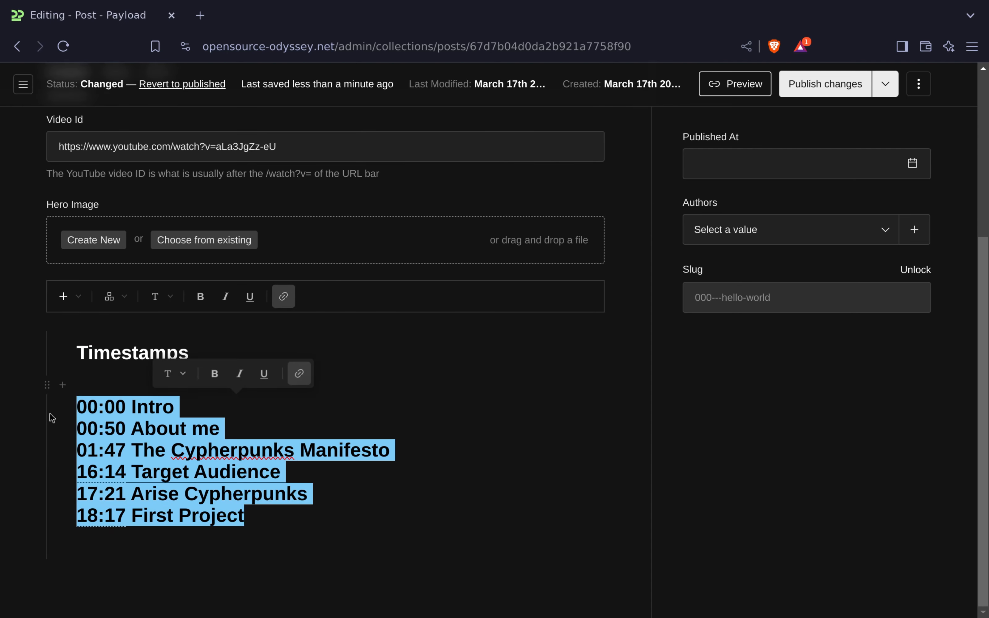
{"action": "left_click", "coordinate": [178, 306]}
{"action": "left_click", "coordinate": [179, 329]}
{"action": "left_click", "coordinate": [265, 441]}
{"action": "left_click", "coordinate": [298, 402]}
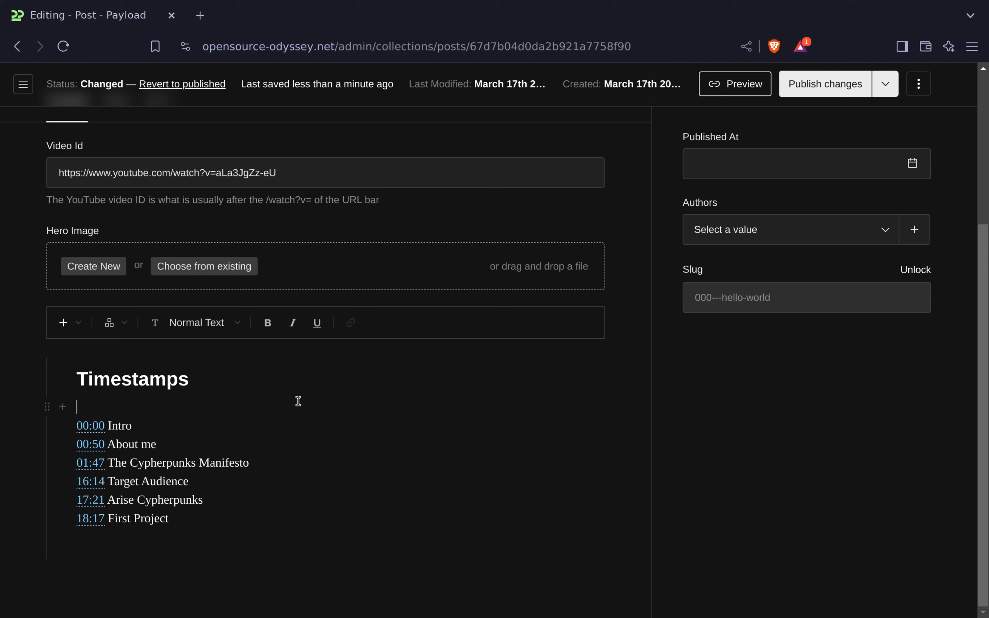
- Undo the list's formatting and paragraph split, and set the whole Timestamps block to Normal Text
{"action": "key", "text": "ctrl+z"}
{"action": "key", "text": "ctrl+z"}
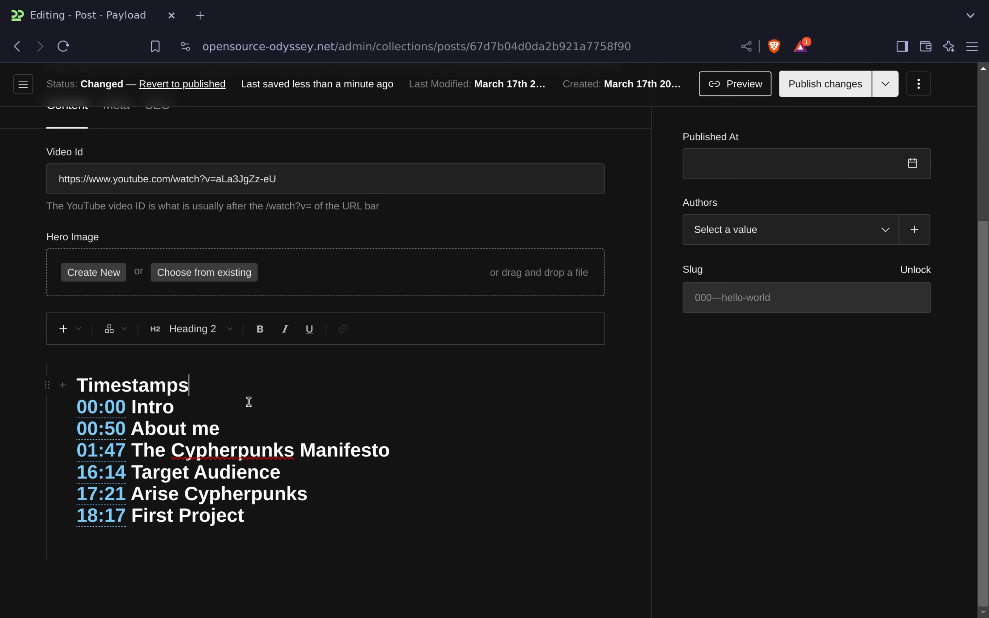
{"action": "left_click_drag", "start_coordinate": [276, 518], "coordinate": [77, 380]}
{"action": "left_click", "coordinate": [192, 328]}
{"action": "left_click", "coordinate": [184, 351]}
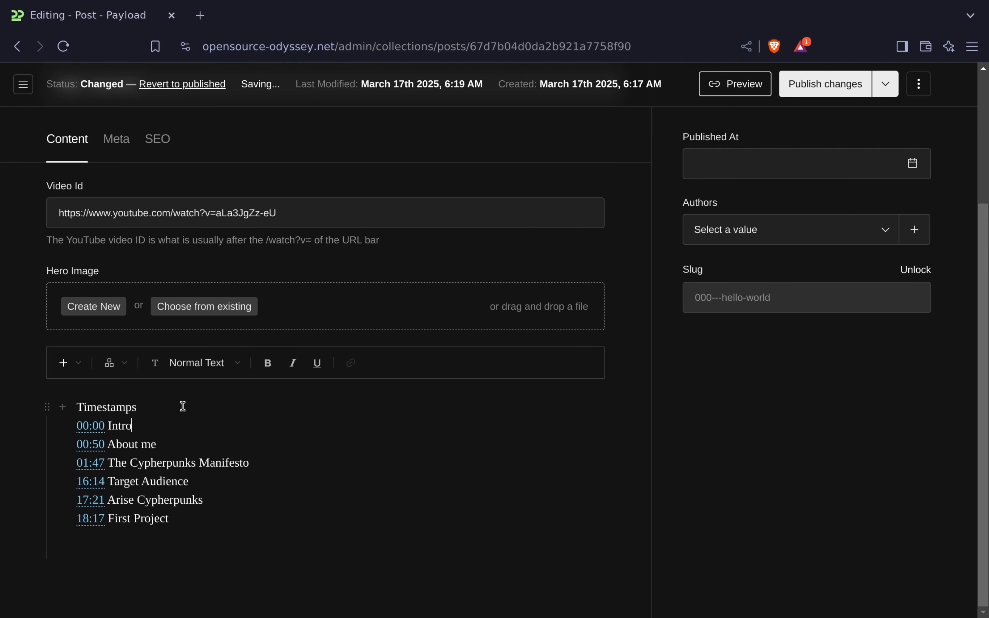
- Replace the plain Timestamps line above the timestamp list with a Heading 2 reading "Timestamps"
{"action": "key", "text": "Delete"}
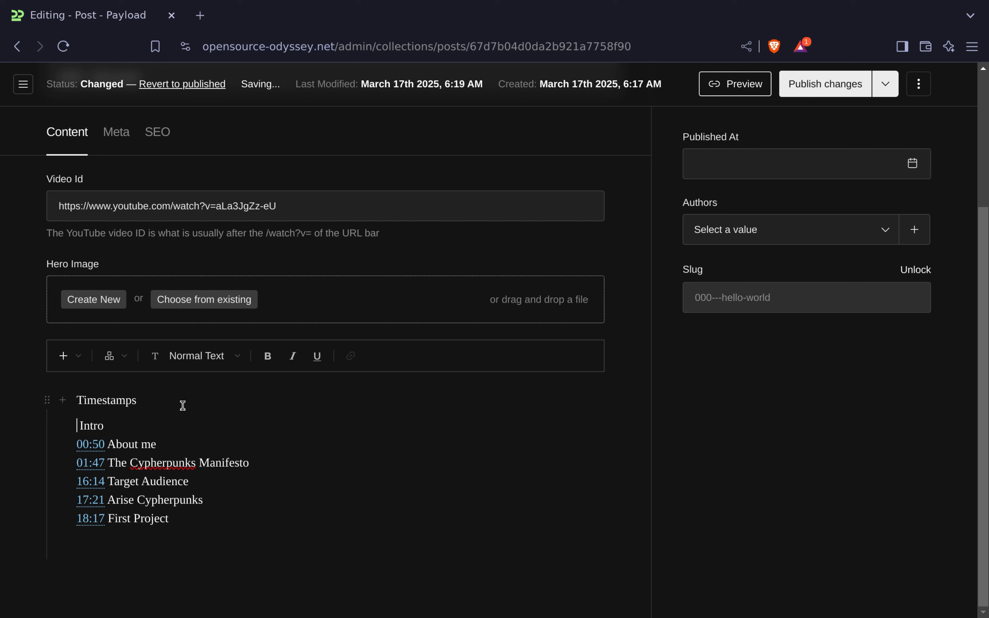
{"action": "key", "text": "ctrl+z"}
{"action": "left_click_drag", "start_coordinate": [134, 394], "coordinate": [25, 370]}
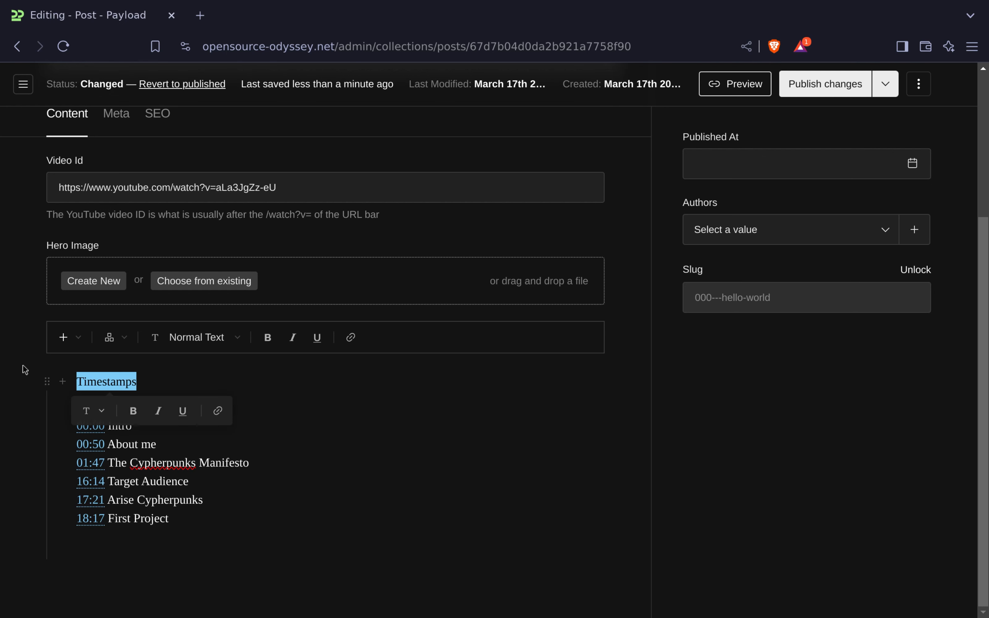
{"action": "key", "text": "Delete"}
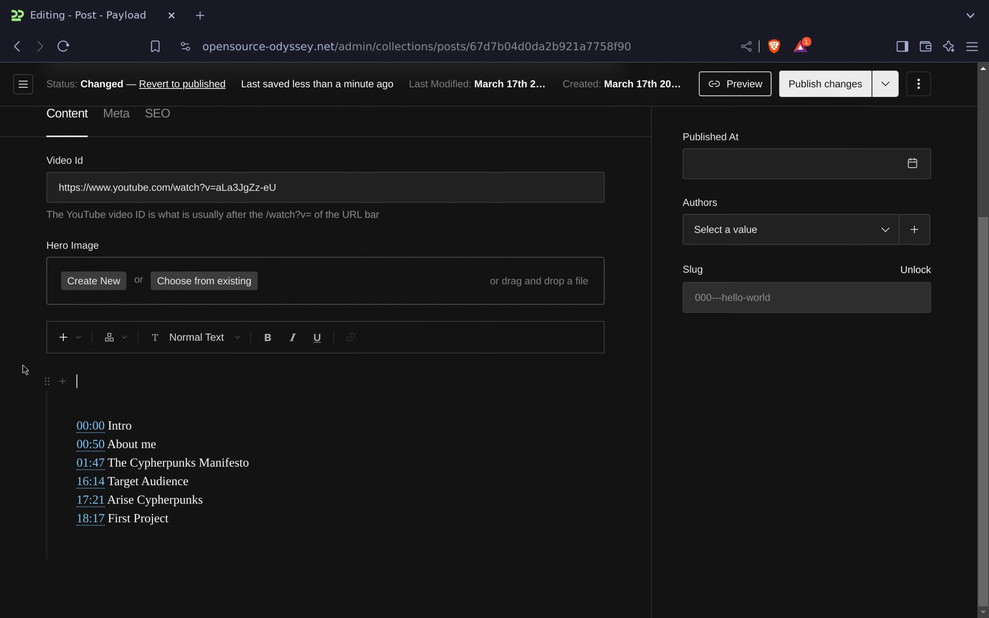
{"action": "type", "text": "/h2"}
{"action": "key", "text": "Return"}
{"action": "type", "text": "Timestamps"}
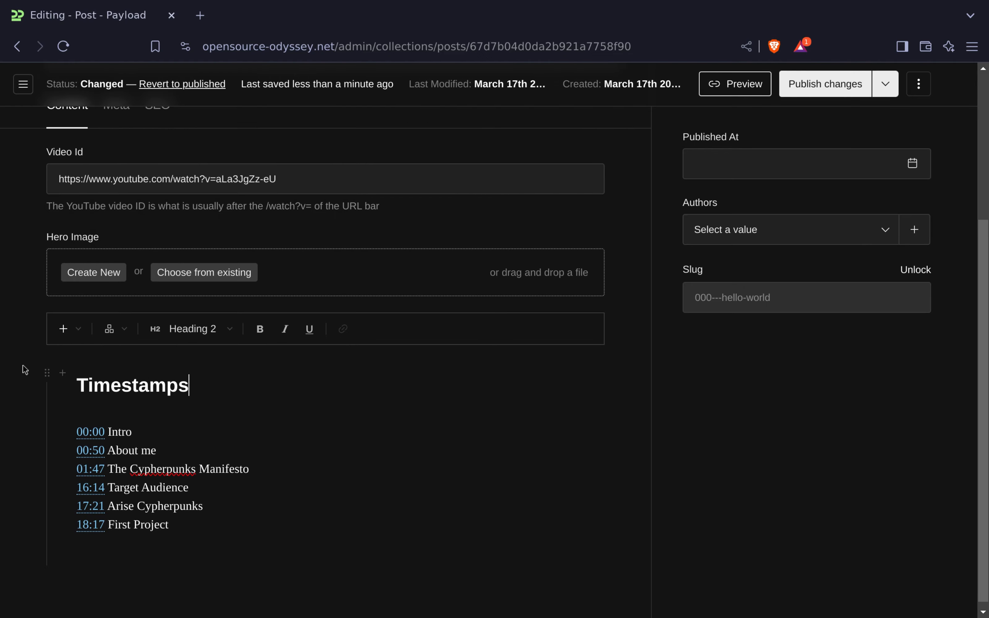
- Upload 000-hello-world.png as new media for the post's hero image, with the alt text "hello-world"
{"action": "scroll", "coordinate": [420, 486], "scroll_direction": "up", "scroll_amount": 3}
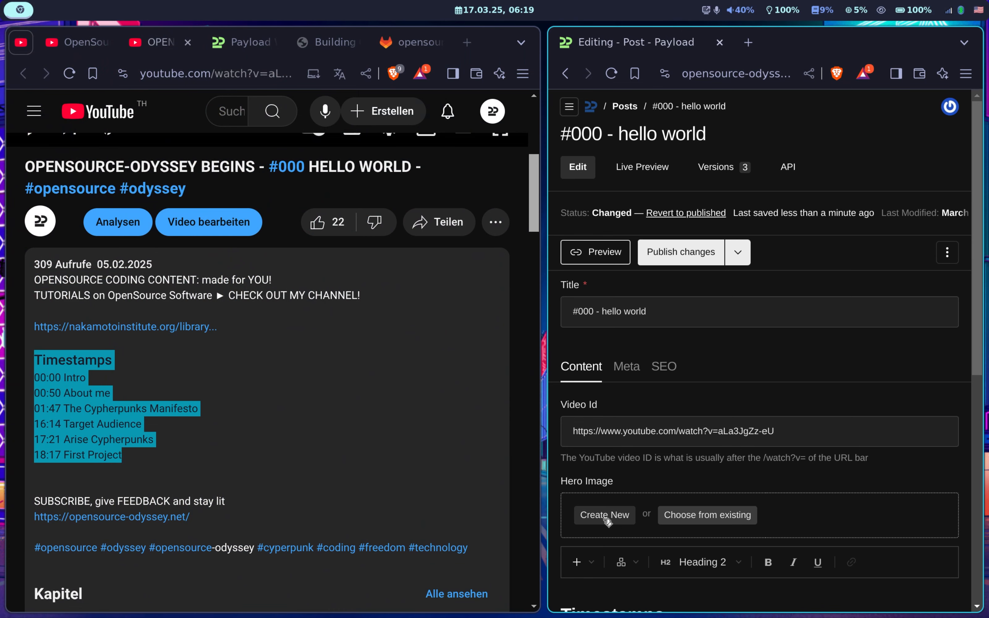
{"action": "left_click", "coordinate": [703, 515]}
{"action": "left_click", "coordinate": [969, 127]}
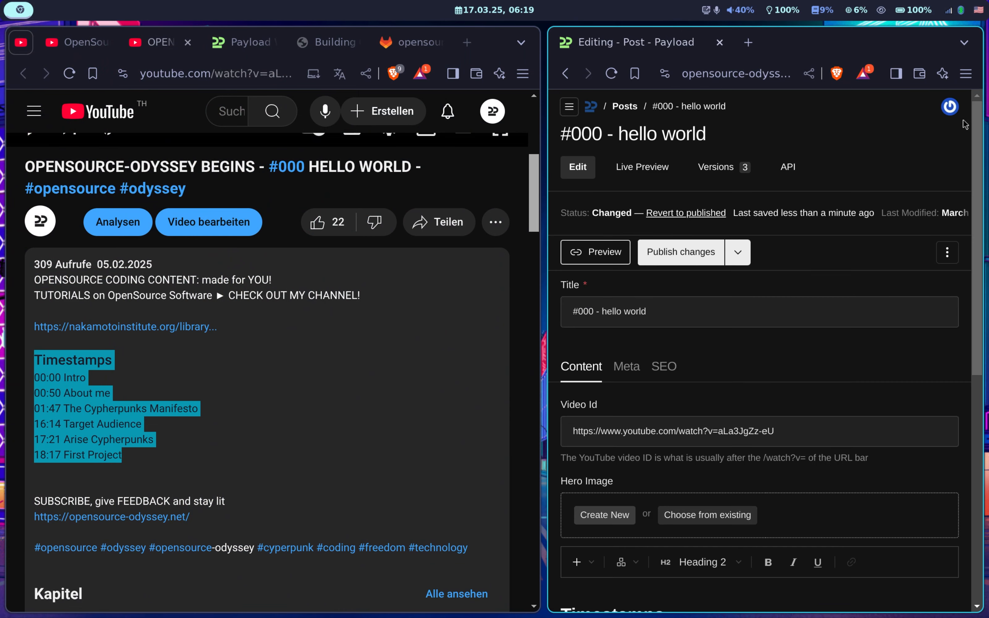
{"action": "left_click", "coordinate": [625, 520]}
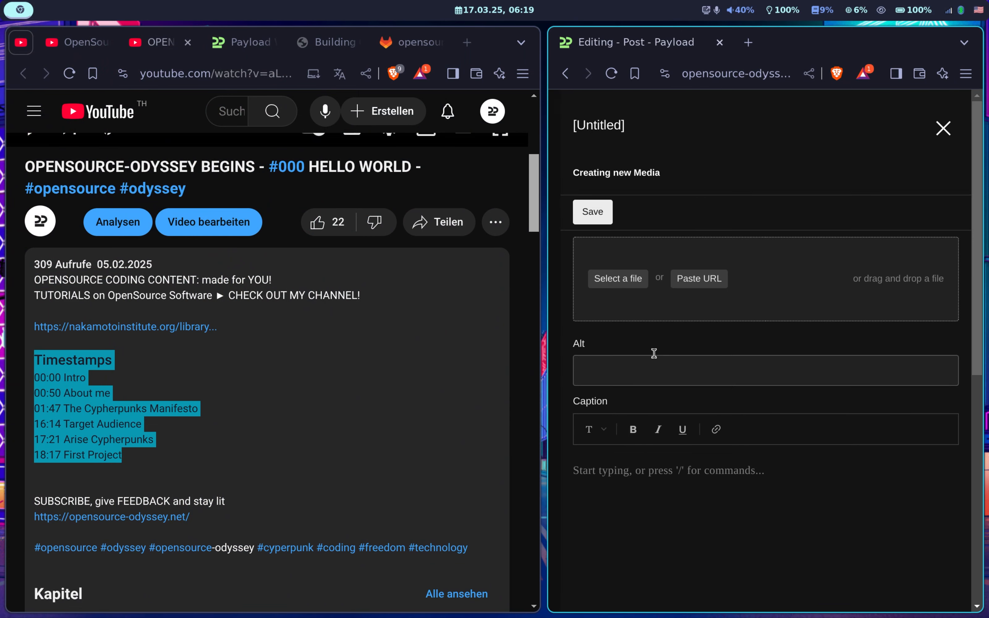
{"action": "left_click", "coordinate": [627, 280]}
{"action": "scroll", "coordinate": [767, 432], "scroll_direction": "down", "scroll_amount": 1}
{"action": "scroll", "coordinate": [767, 431], "scroll_direction": "down", "scroll_amount": 3}
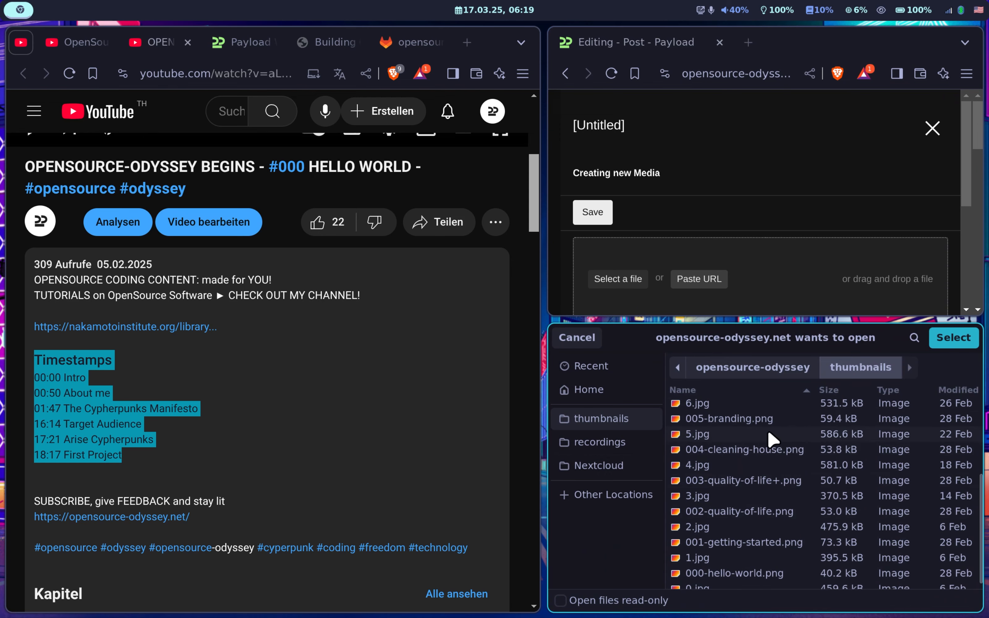
{"action": "double_click", "coordinate": [741, 580]}
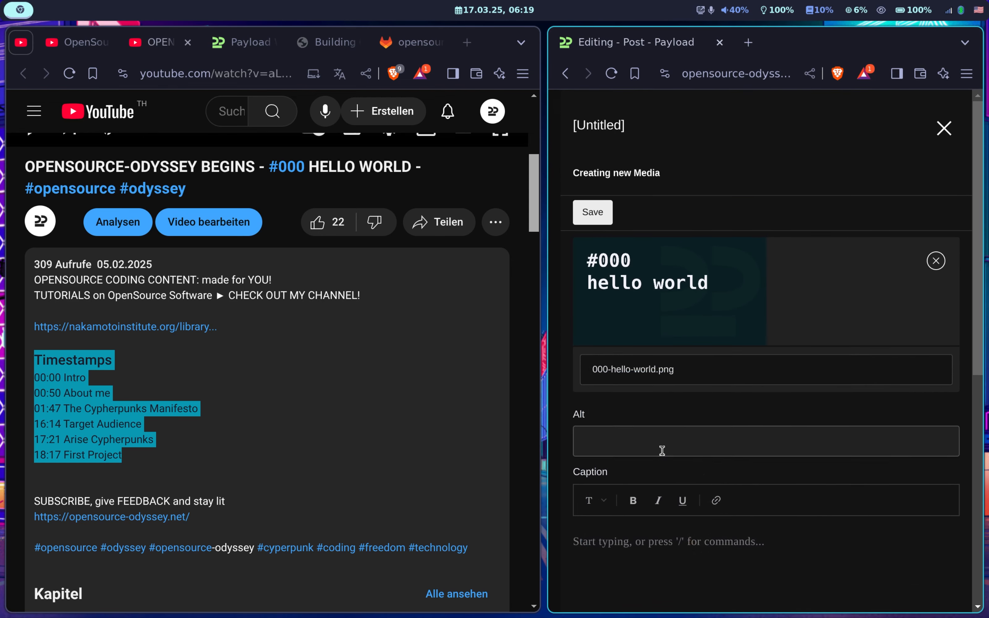
{"action": "left_click", "coordinate": [660, 450]}
{"action": "type", "text": "hello-world"}
{"action": "key", "text": "Return"}
- Assign the post to the series "Building the Opensource-Odyssey website" in its meta data
{"action": "scroll", "coordinate": [704, 581], "scroll_direction": "down", "scroll_amount": 5}
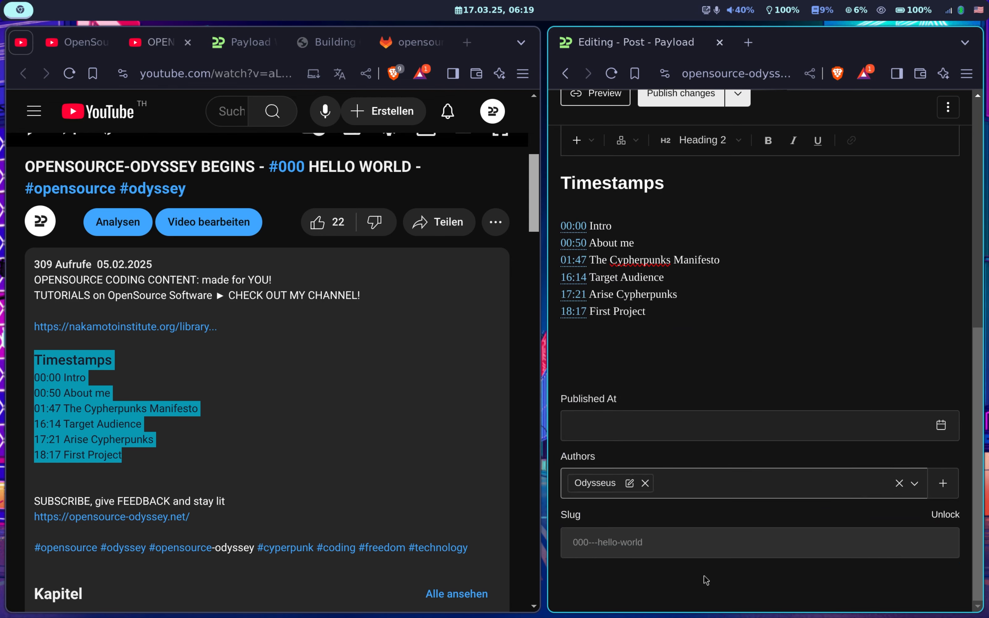
{"action": "scroll", "coordinate": [625, 286], "scroll_direction": "up", "scroll_amount": 3}
{"action": "left_click", "coordinate": [625, 238]}
{"action": "left_click", "coordinate": [676, 424]}
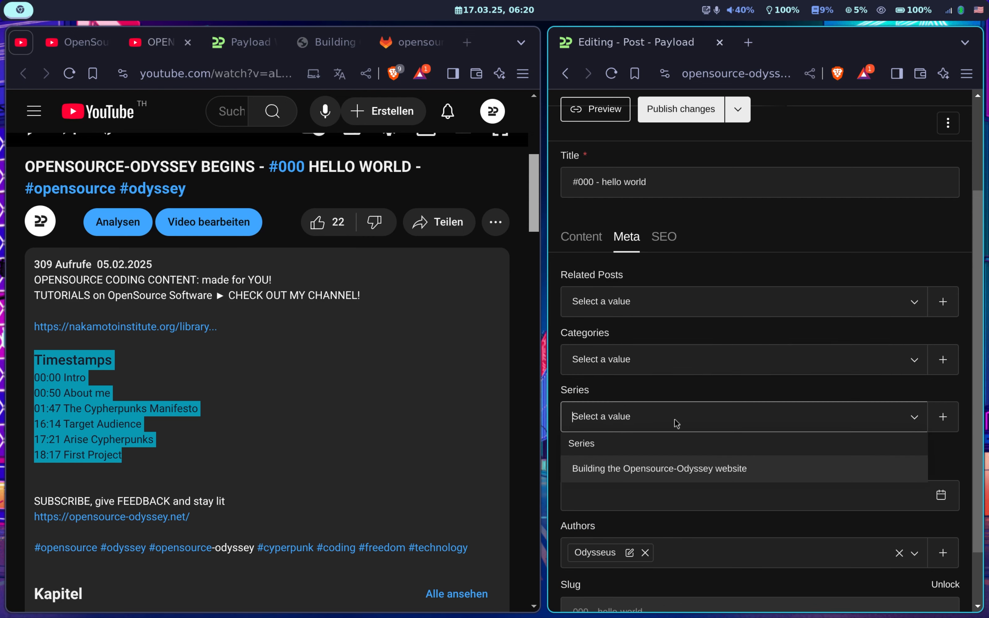
{"action": "left_click", "coordinate": [661, 468]}
{"action": "scroll", "coordinate": [667, 467], "scroll_direction": "down", "scroll_amount": 2}
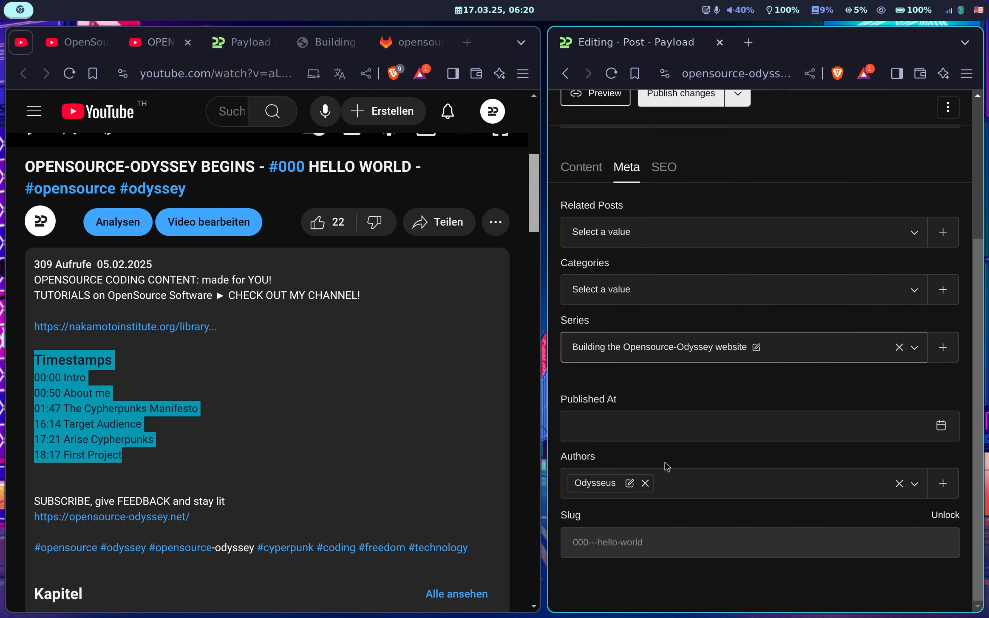
- Auto-generate the SEO title and edit it to read "The first video #000 - hello world | Opensource-Odsyssey"
{"action": "left_click", "coordinate": [664, 167]}
{"action": "left_click", "coordinate": [662, 314]}
{"action": "left_click", "coordinate": [636, 255]}
{"action": "left_click", "coordinate": [810, 315]}
{"action": "type", "text": "Opensource-Odsyssey"}
{"action": "left_click", "coordinate": [573, 314]}
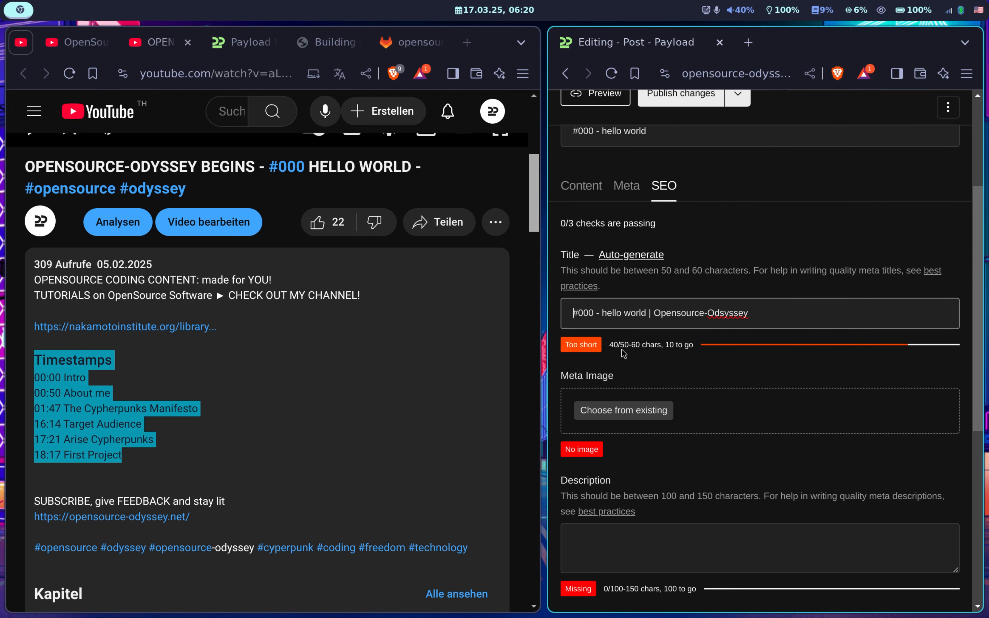
{"action": "type", "text": "The very first video"}
{"action": "double_click", "coordinate": [600, 314]}
{"action": "key", "text": "BackSpace"}
- Set the SEO description to "This is the kickoff for the entire Opensource-Odyssey channel. A must watch to see what content to expect." and publish the post
{"action": "scroll", "coordinate": [722, 366], "scroll_direction": "down", "scroll_amount": 5}
{"action": "left_click", "coordinate": [721, 367]}
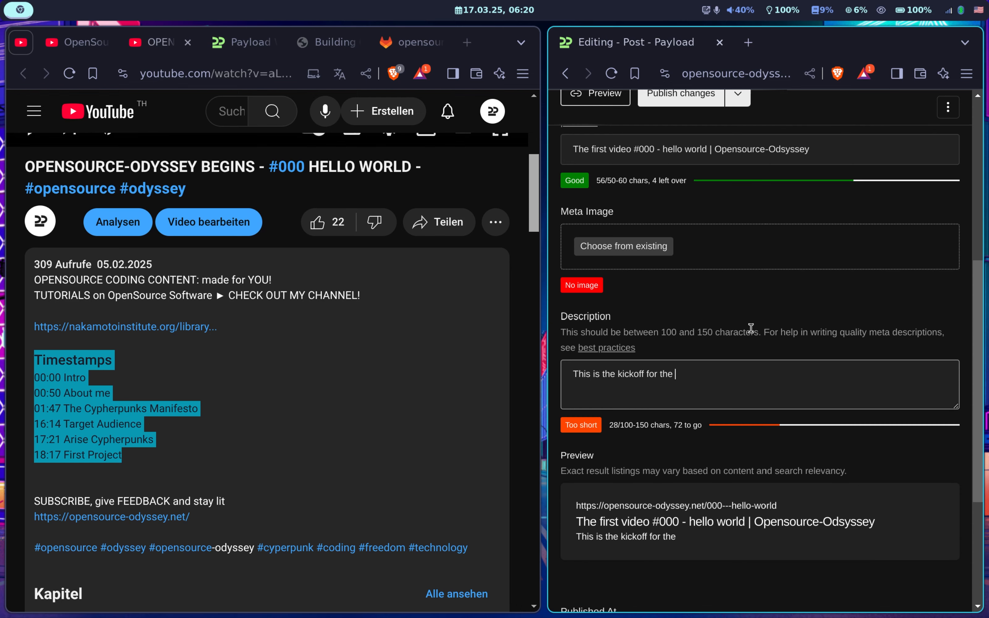
{"action": "type", "text": "This is the kickoff for the entire Opensource-Odyssey channel. A mus"}
{"action": "type", "text": "t watch to see what content is coming"}
{"action": "scroll", "coordinate": [750, 327], "scroll_direction": "up", "scroll_amount": 6}
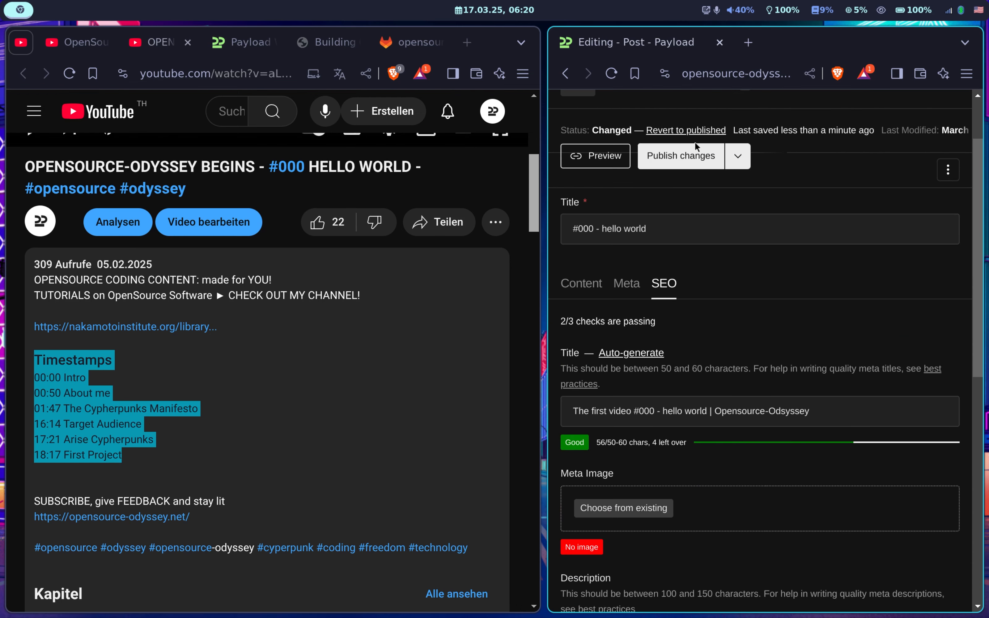
{"action": "left_click", "coordinate": [689, 164]}
{"action": "scroll", "coordinate": [720, 269], "scroll_direction": "down", "scroll_amount": 5}
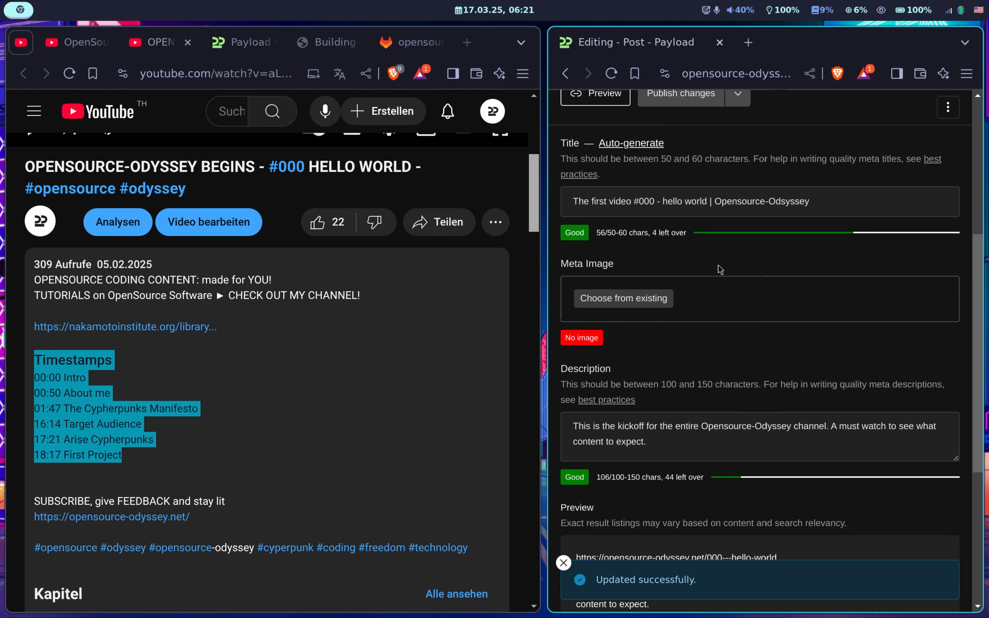
- Check the live website's tab and examine the dynamic and revalidate constants of posts/page.tsx in the code editor
{"action": "left_click", "coordinate": [245, 42]}
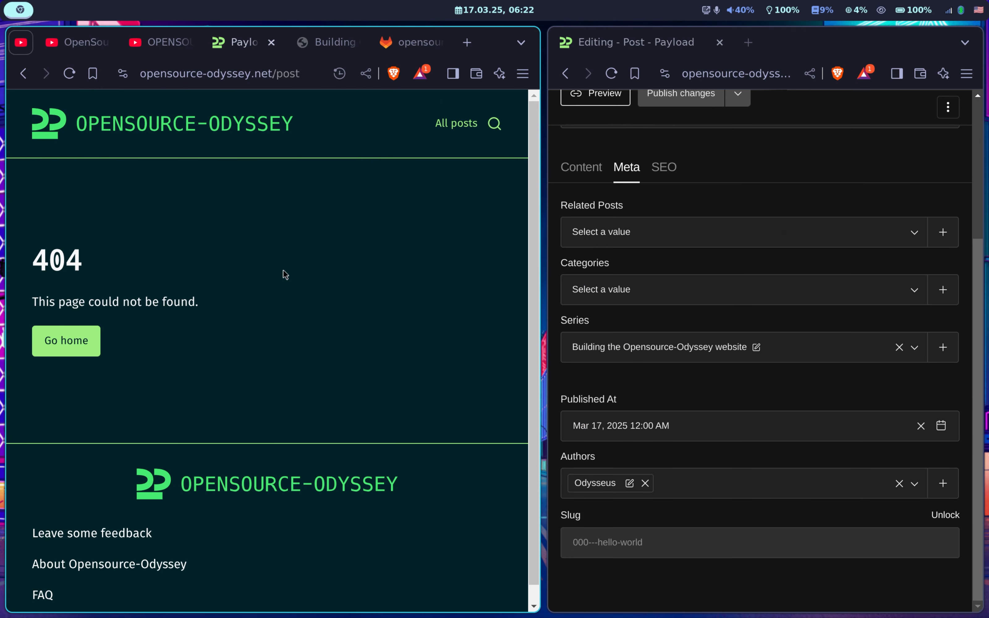
{"action": "key", "text": "super+2"}
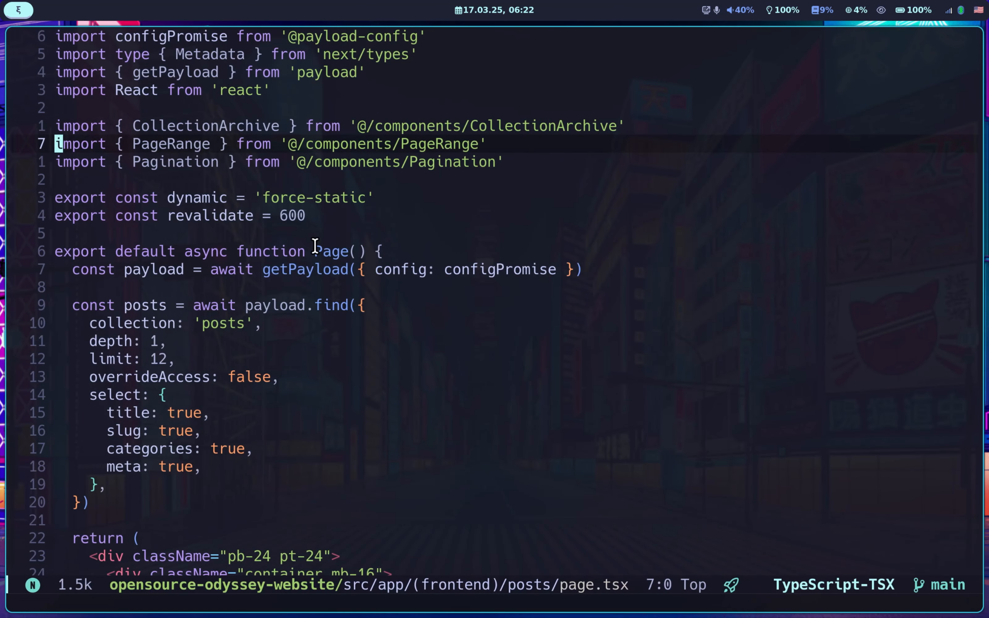
{"action": "left_click_drag", "start_coordinate": [367, 188], "coordinate": [223, 197]}
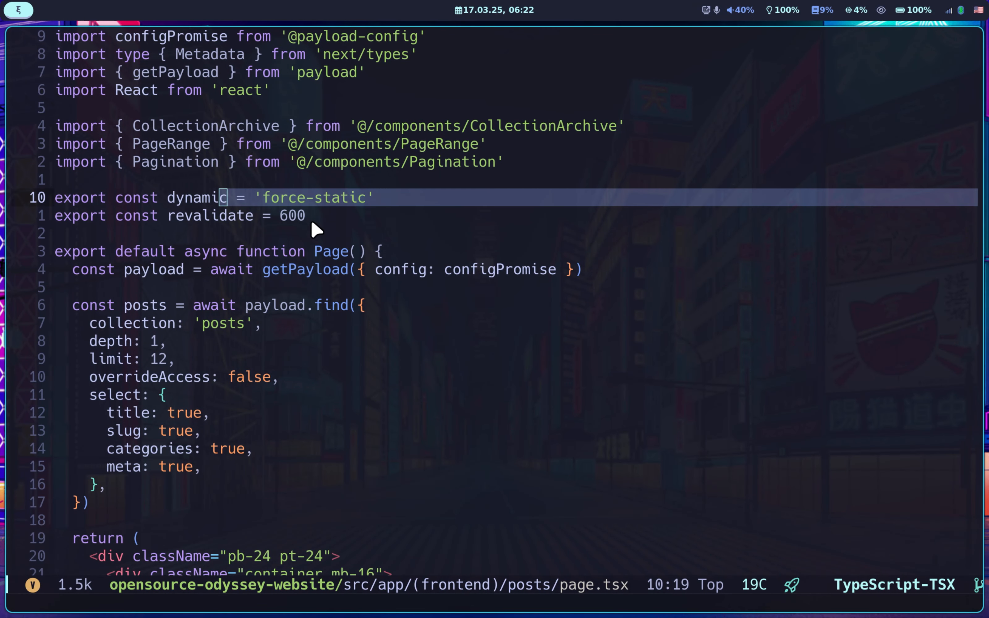
{"action": "left_click_drag", "start_coordinate": [312, 223], "coordinate": [214, 216]}
{"action": "left_click", "coordinate": [287, 213]}
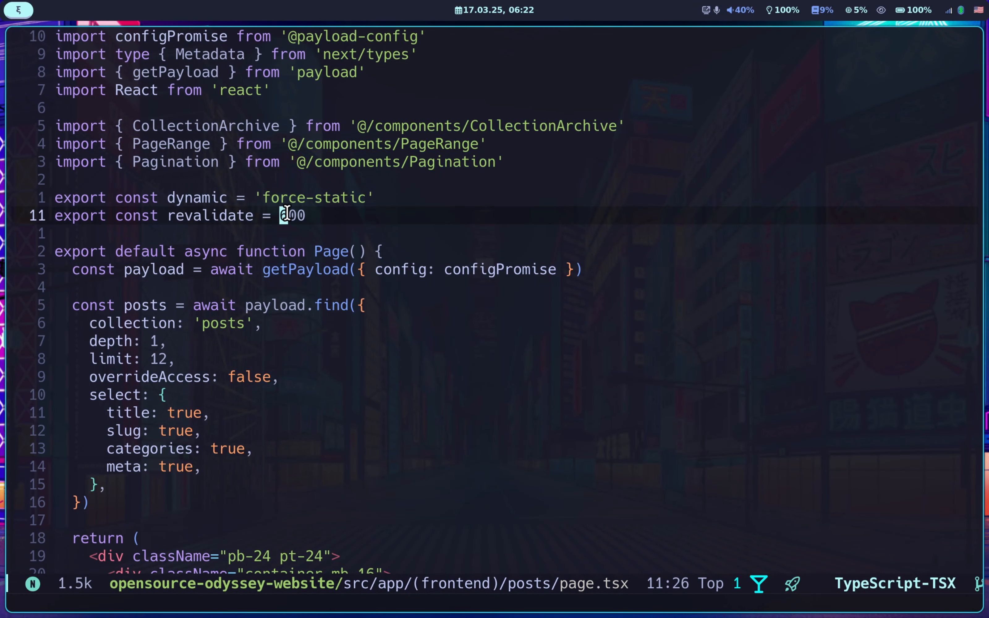
{"action": "left_click_drag", "start_coordinate": [285, 215], "coordinate": [313, 218]}
{"action": "key", "text": "Escape"}
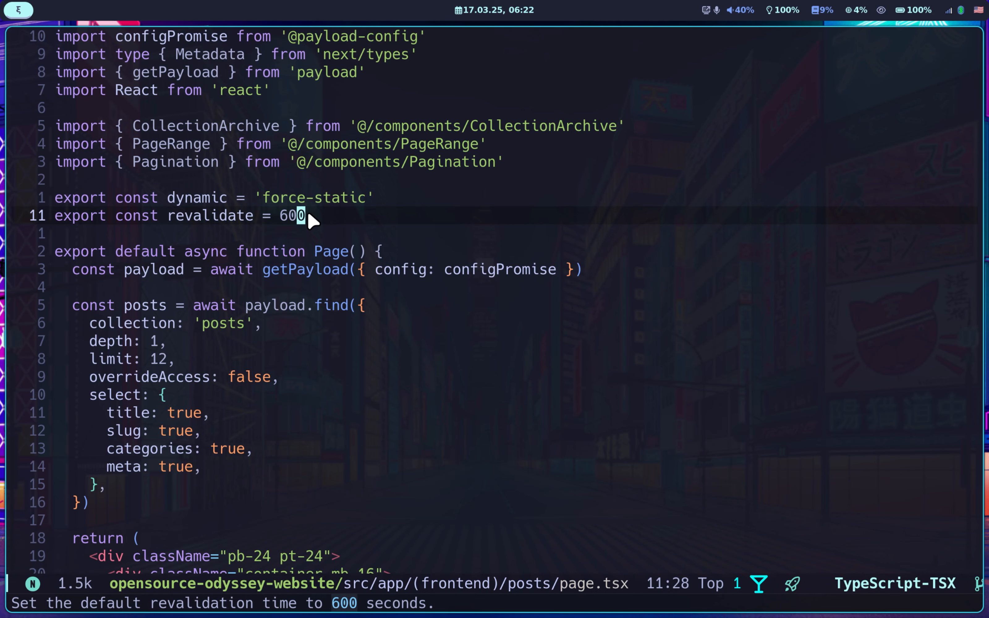
- Switch back to the browser and review the Posts collection from #000 to #009 in the admin panel
{"action": "key", "text": "super+2"}
{"action": "scroll", "coordinate": [702, 214], "scroll_direction": "up", "scroll_amount": 3}
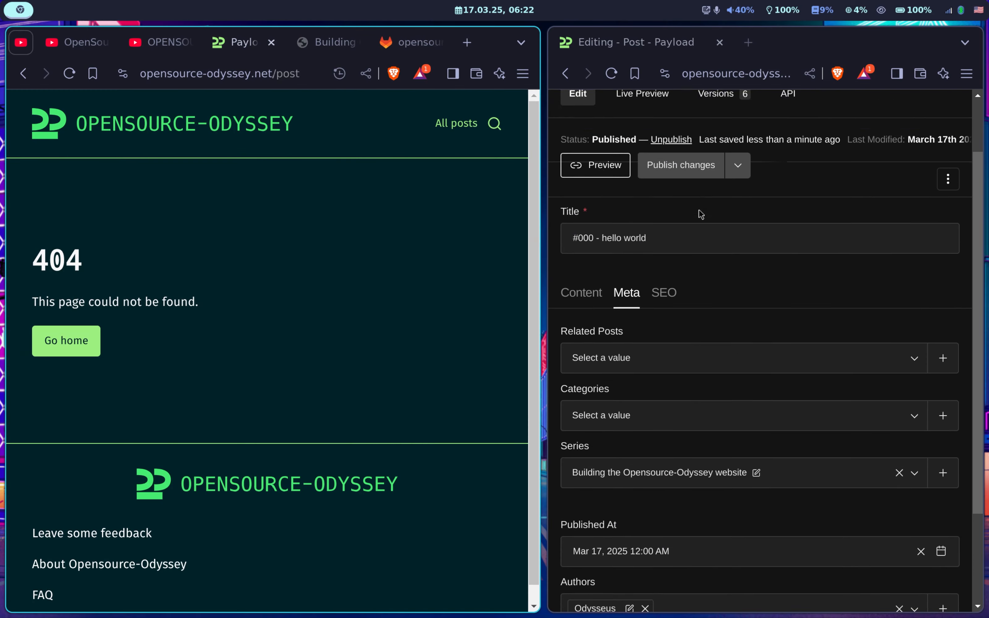
{"action": "scroll", "coordinate": [701, 214], "scroll_direction": "up", "scroll_amount": 2}
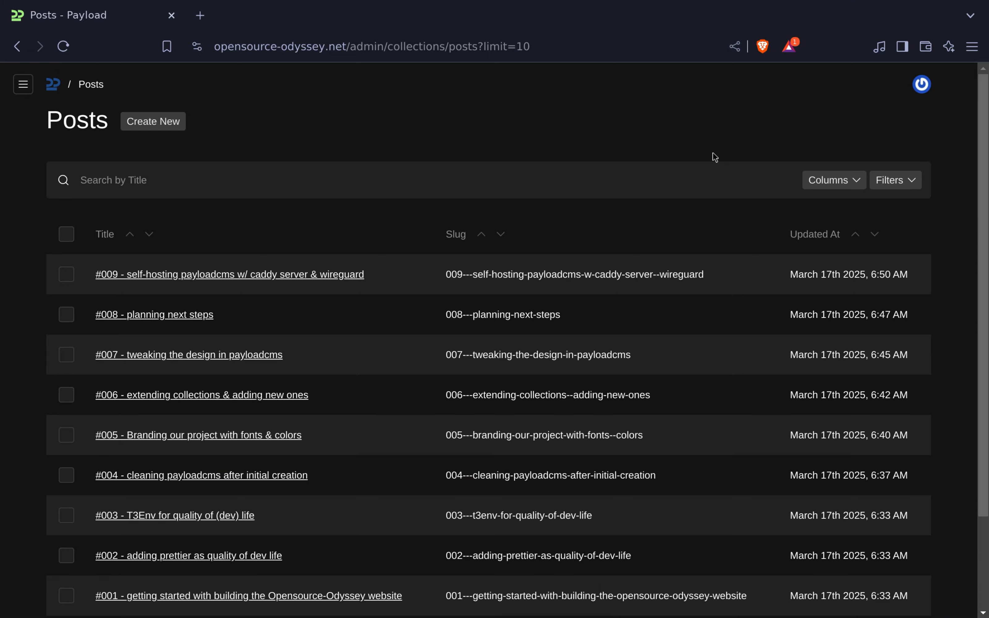
{"action": "scroll", "coordinate": [715, 157], "scroll_direction": "down", "scroll_amount": 3}
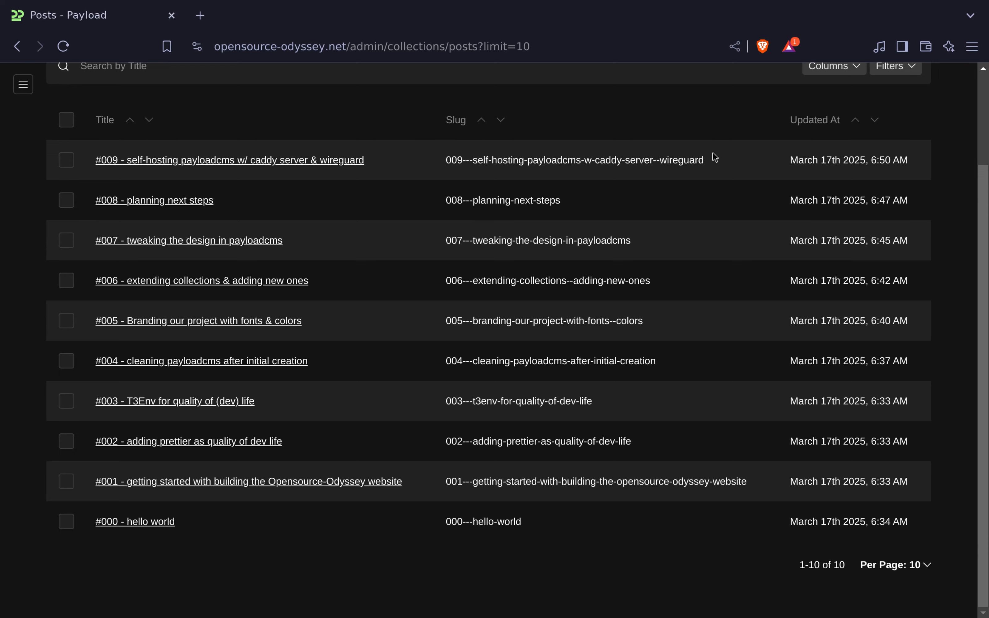
{"action": "scroll", "coordinate": [560, 406], "scroll_direction": "up", "scroll_amount": 3}
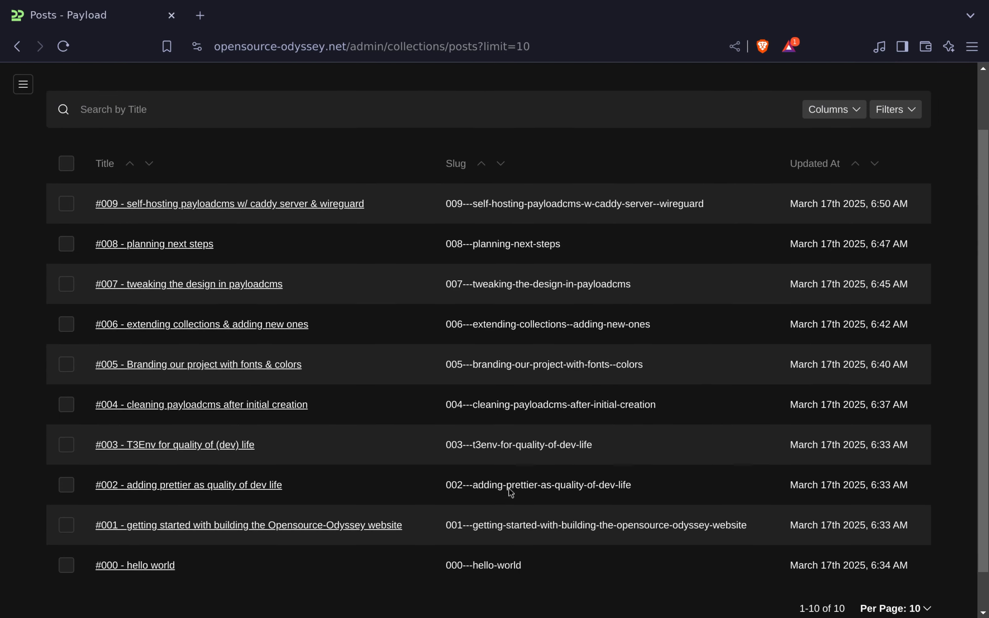
- Leave full screen, reload the open page of the live website and go to its home page
{"action": "key", "text": "super+f"}
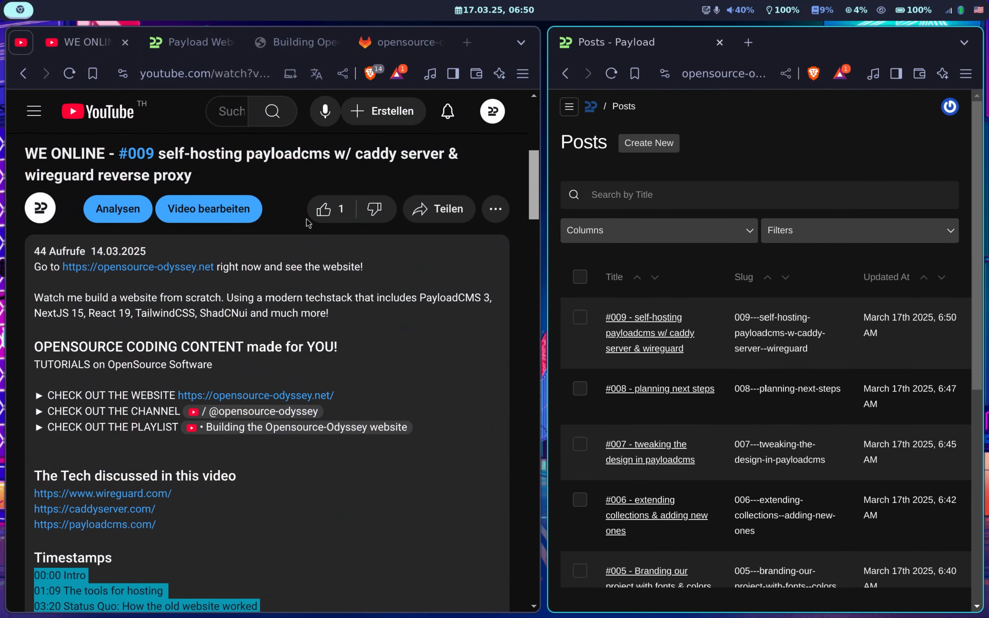
{"action": "left_click", "coordinate": [192, 42]}
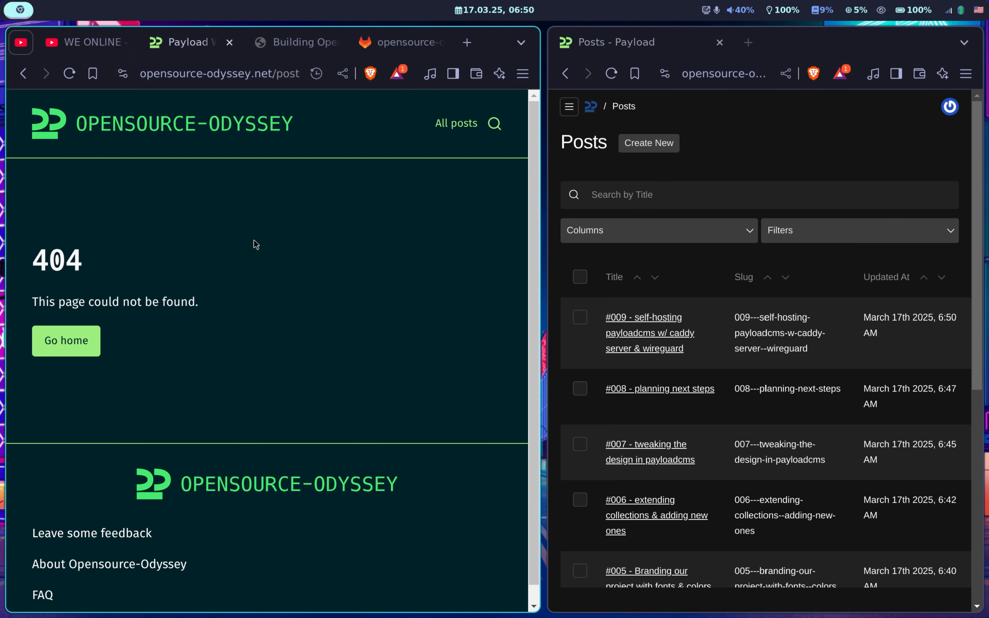
{"action": "key", "text": "ctrl+r"}
{"action": "scroll", "coordinate": [418, 268], "scroll_direction": "down", "scroll_amount": 1}
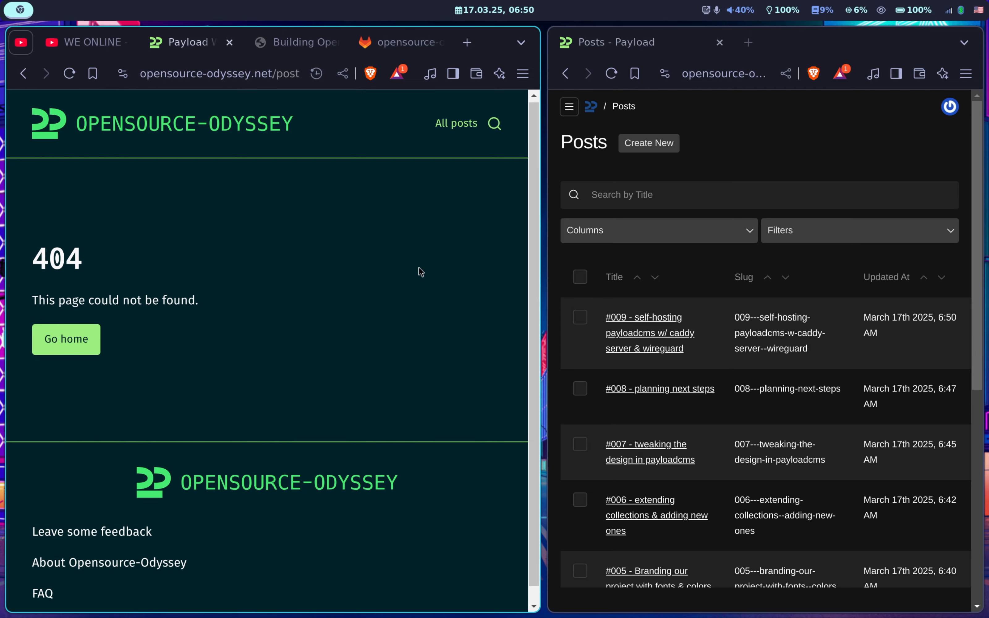
{"action": "left_click", "coordinate": [106, 121]}
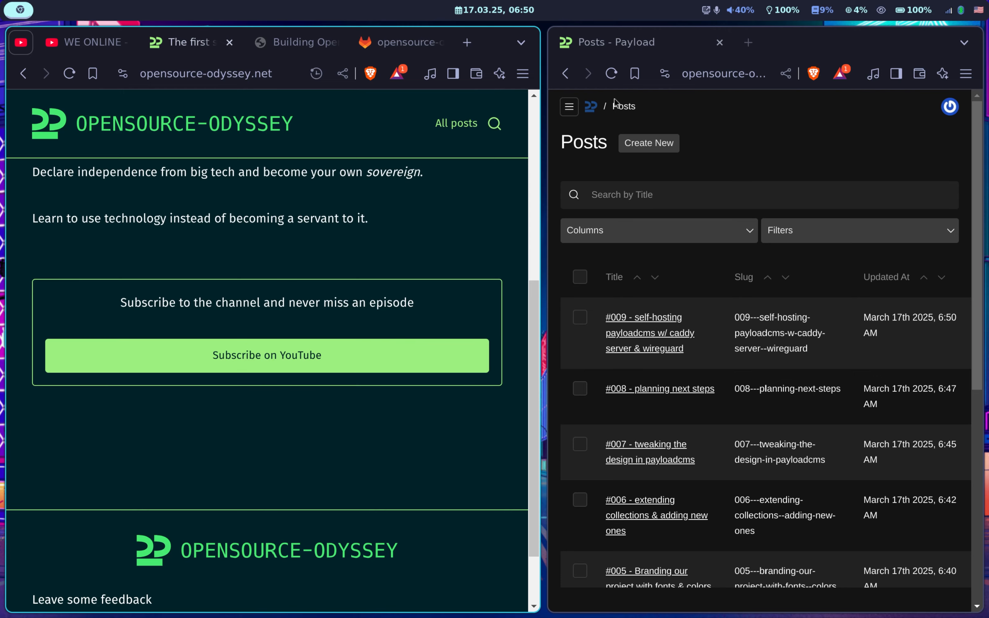
- Reopen the Posts collection in full screen and look through its posts with the admin navigation expanded
{"action": "left_click", "coordinate": [570, 107]}
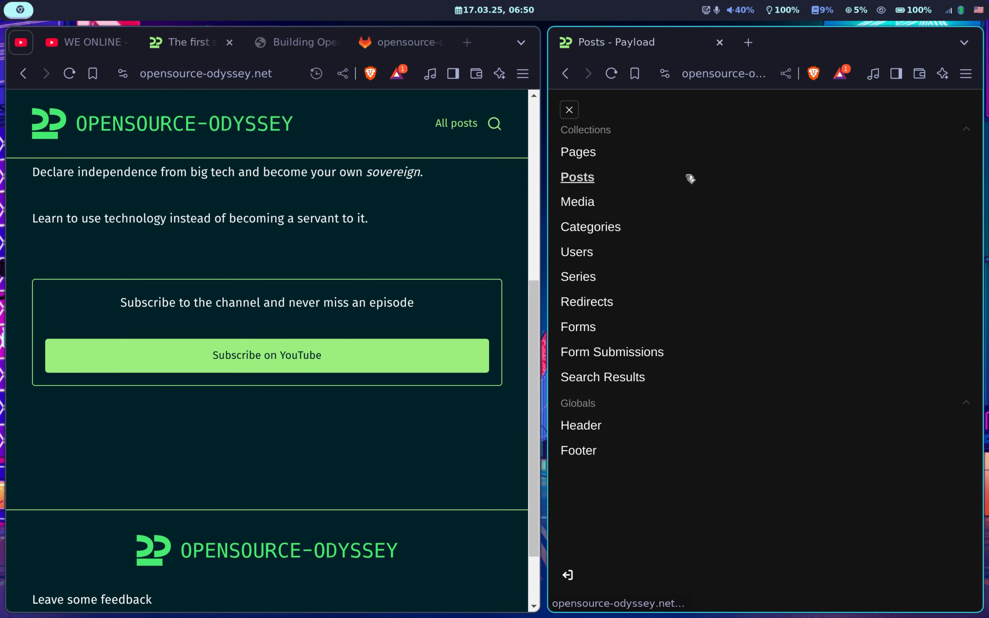
{"action": "left_click", "coordinate": [724, 181]}
{"action": "key", "text": "super+f"}
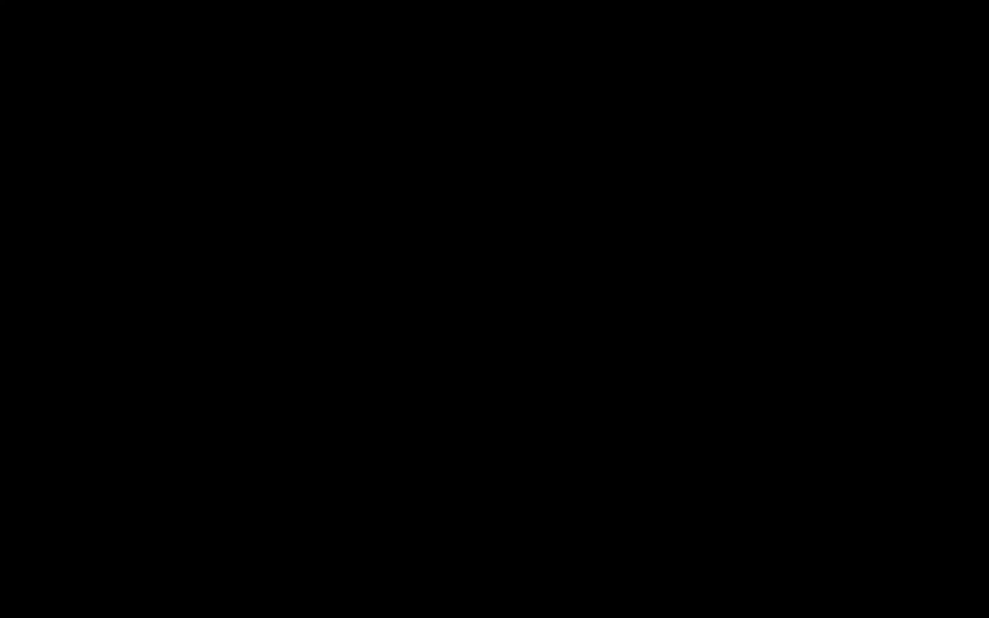
{"action": "scroll", "coordinate": [574, 135], "scroll_direction": "down", "scroll_amount": 1}
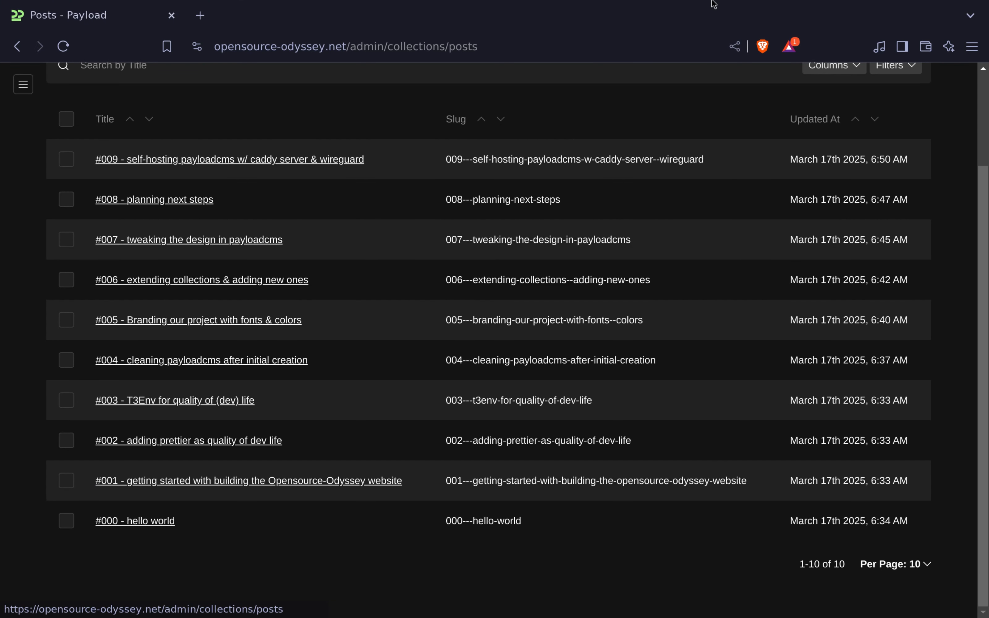
{"action": "scroll", "coordinate": [349, 203], "scroll_direction": "up", "scroll_amount": 3}
{"action": "left_click", "coordinate": [25, 86]}
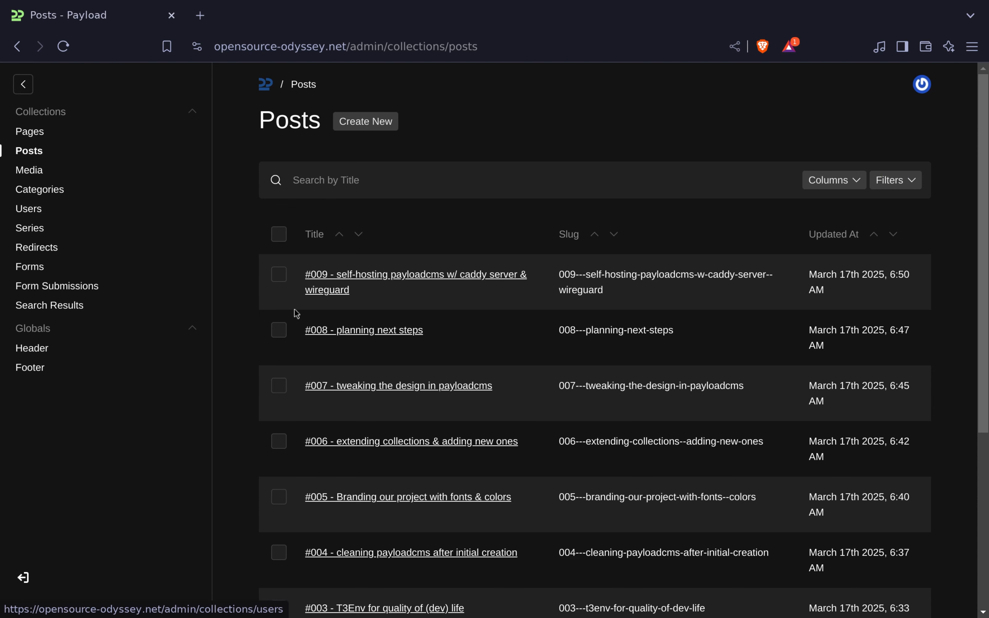
{"action": "scroll", "coordinate": [472, 402], "scroll_direction": "down", "scroll_amount": 4}
{"action": "scroll", "coordinate": [472, 402], "scroll_direction": "down", "scroll_amount": 3}
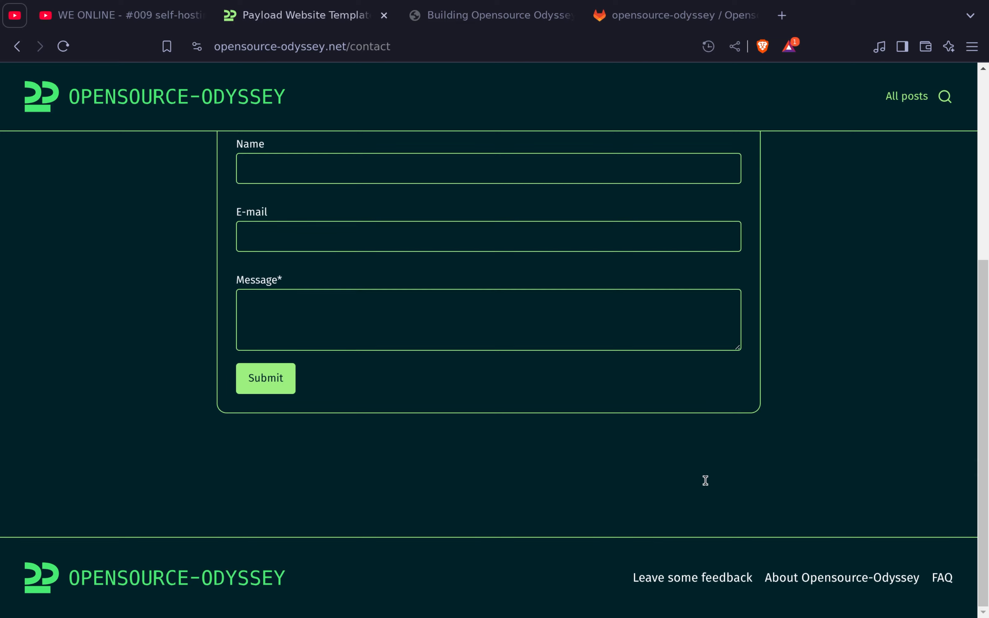
- Look over the live site's About Opensource-Odyssey page and return to the home page
{"action": "left_click", "coordinate": [803, 582]}
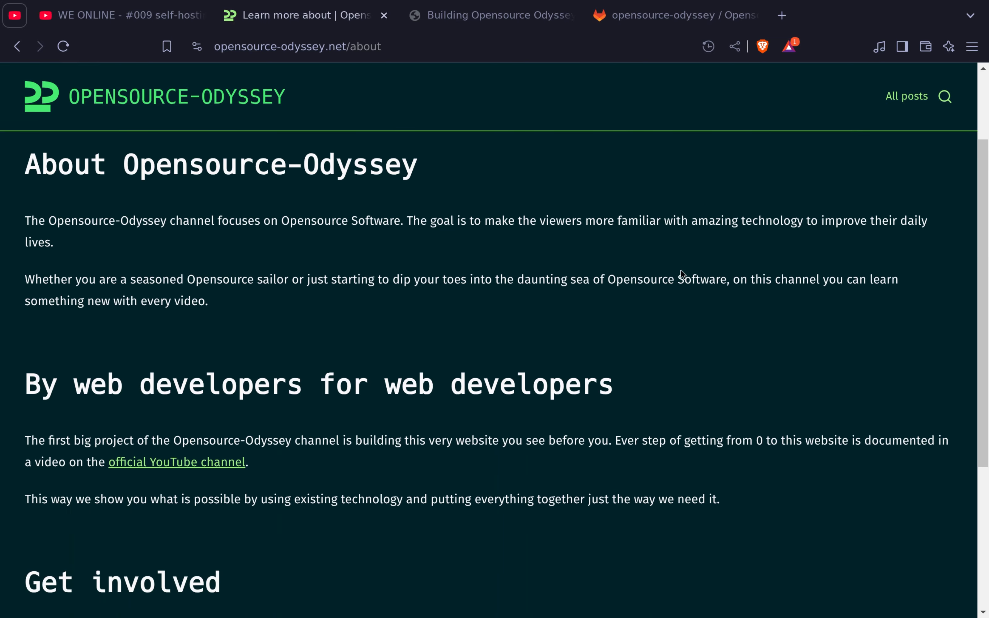
{"action": "scroll", "coordinate": [681, 273], "scroll_direction": "down", "scroll_amount": 3}
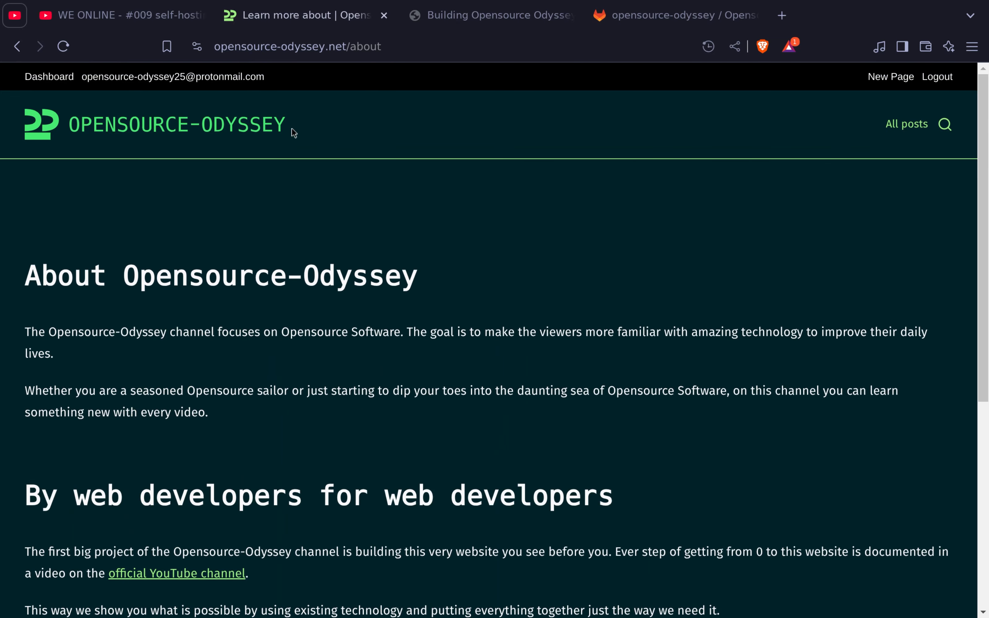
{"action": "left_click", "coordinate": [251, 122]}
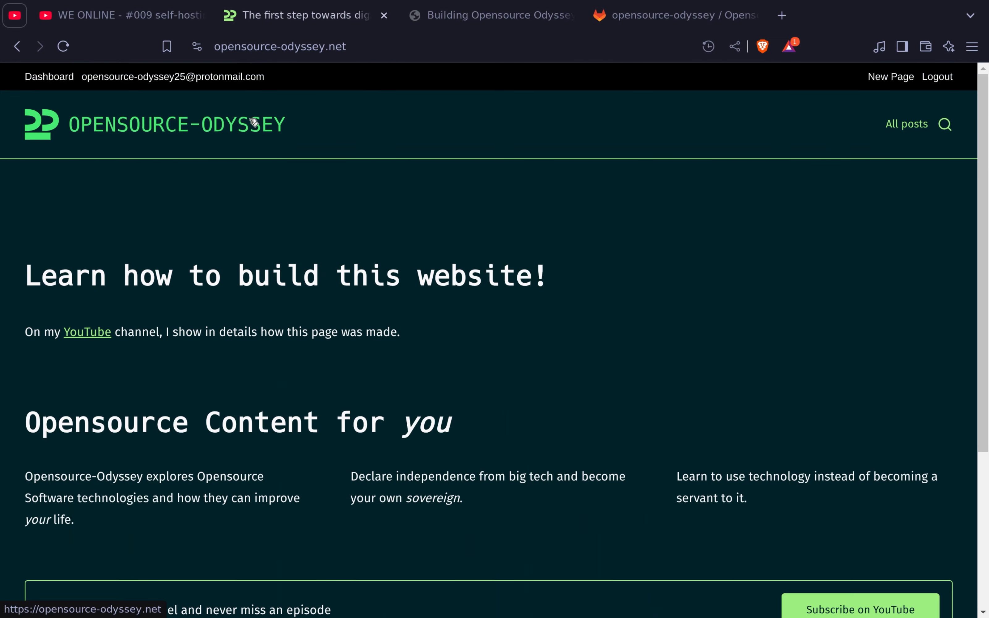